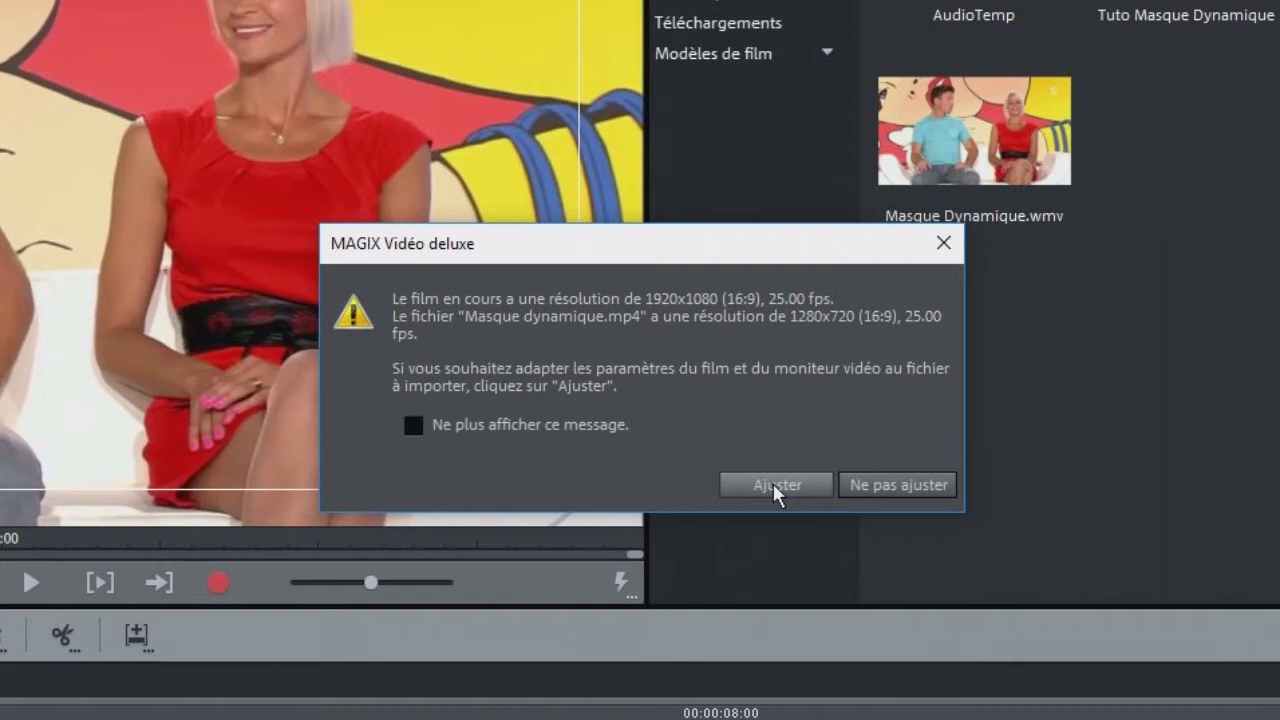
- Adapt the film settings to Masque dynamique.mp4, and ungroup its audio from the video and delete the audio object
click(776, 485)
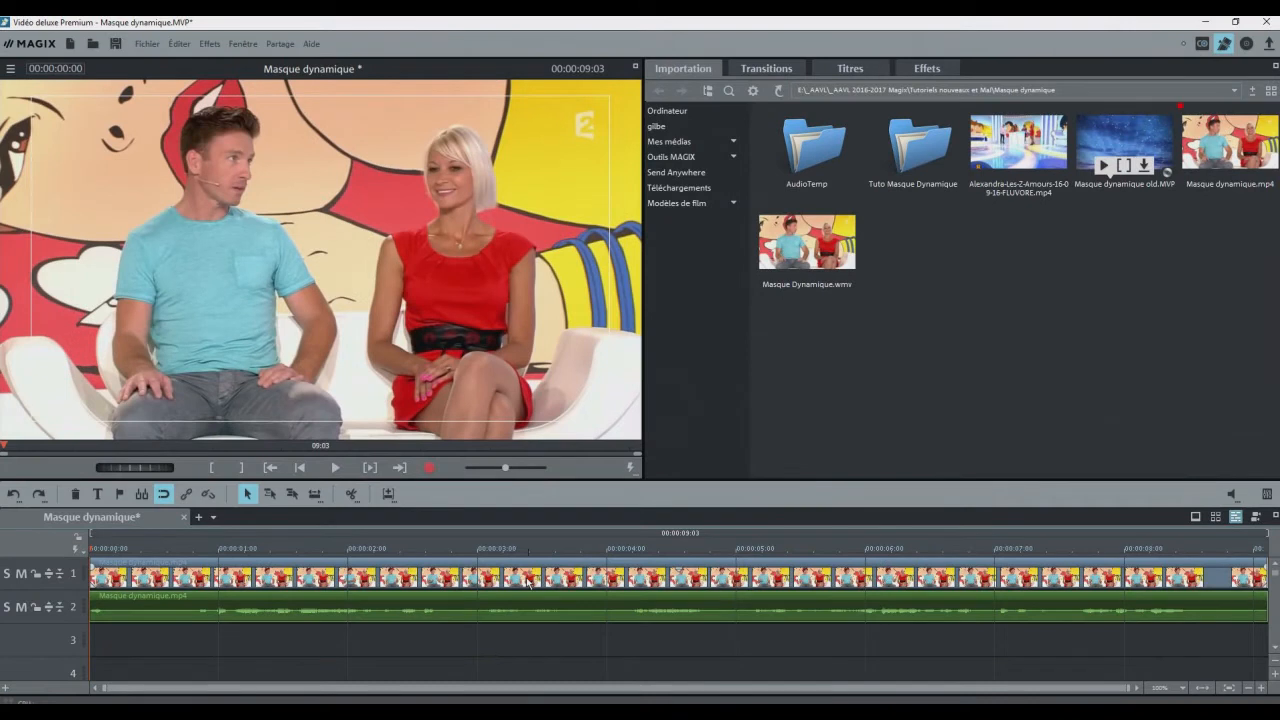
click(528, 582)
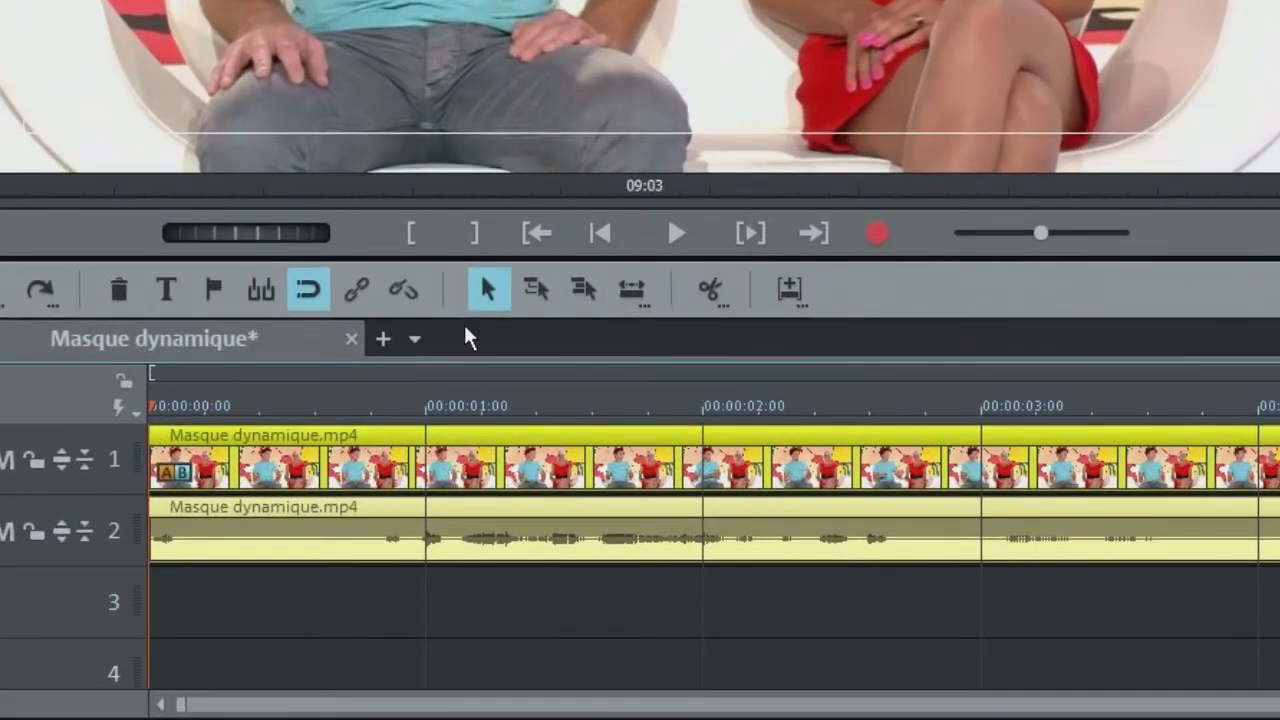
click(403, 291)
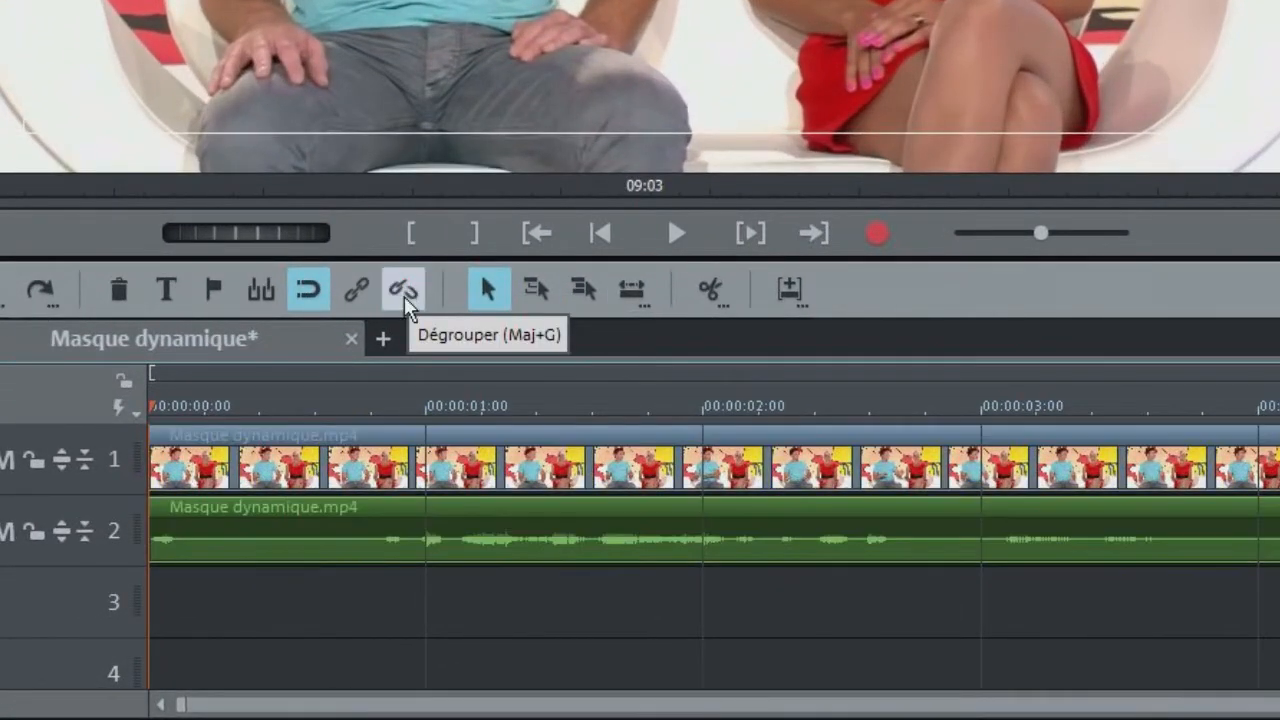
click(474, 541)
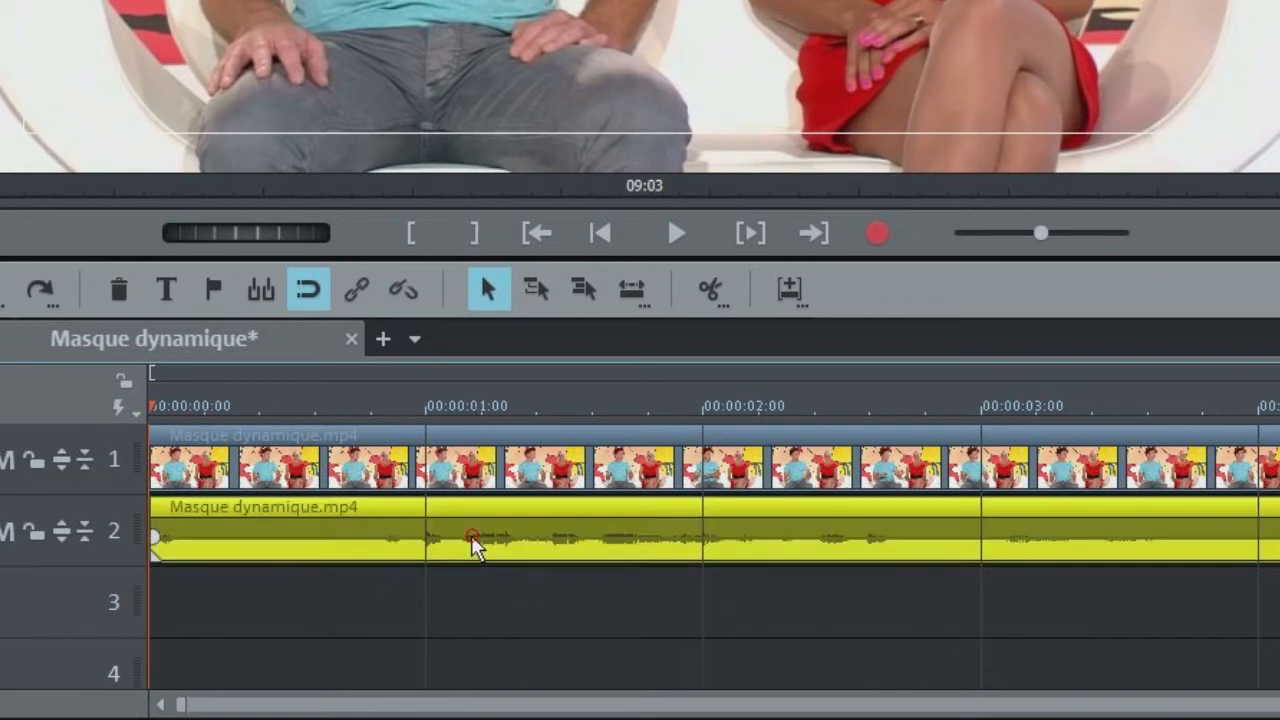
click(122, 290)
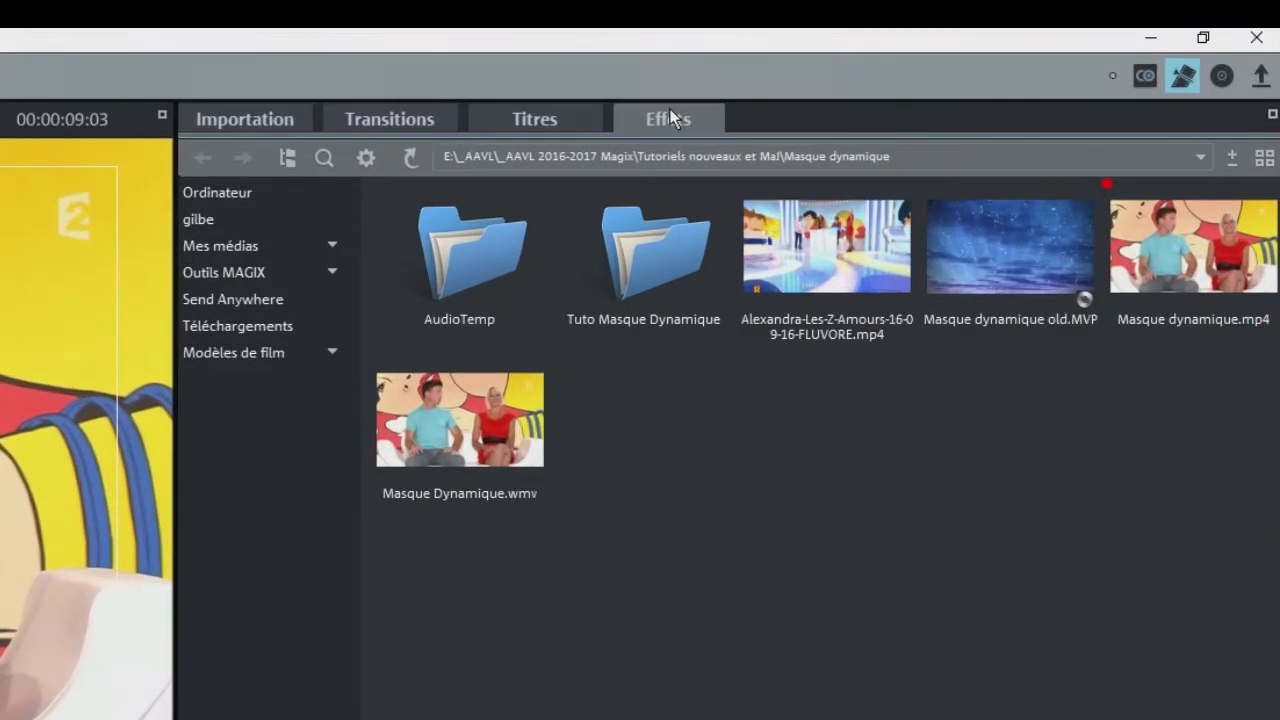
- Open the Correction couleur video effect for the clip, with the Ajouter selection mode and the Premier plan layer
click(929, 68)
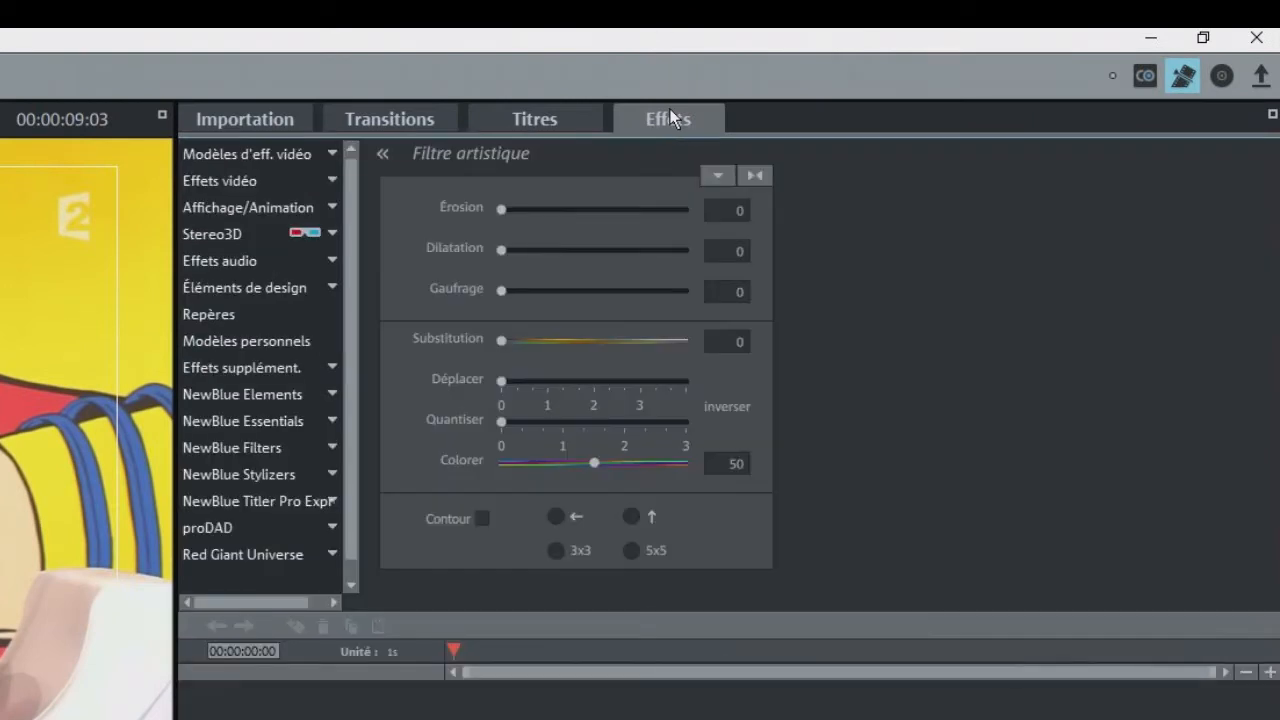
click(250, 180)
click(282, 262)
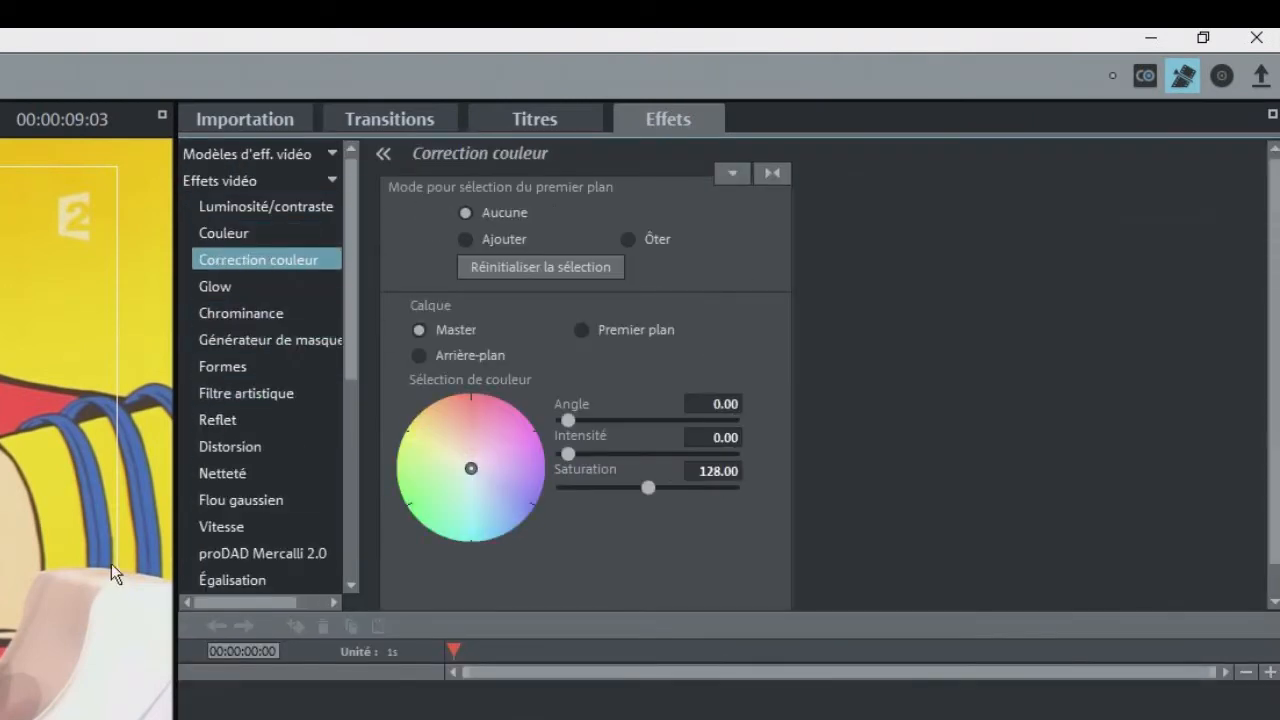
click(465, 240)
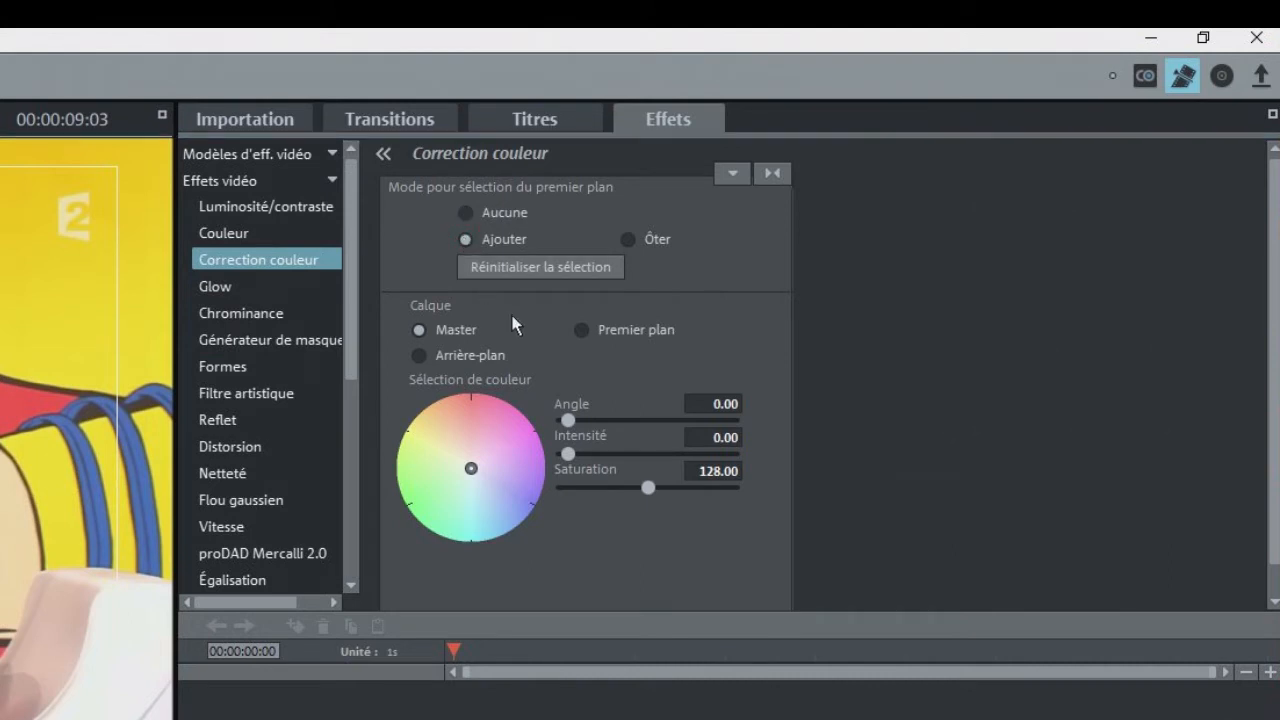
click(581, 328)
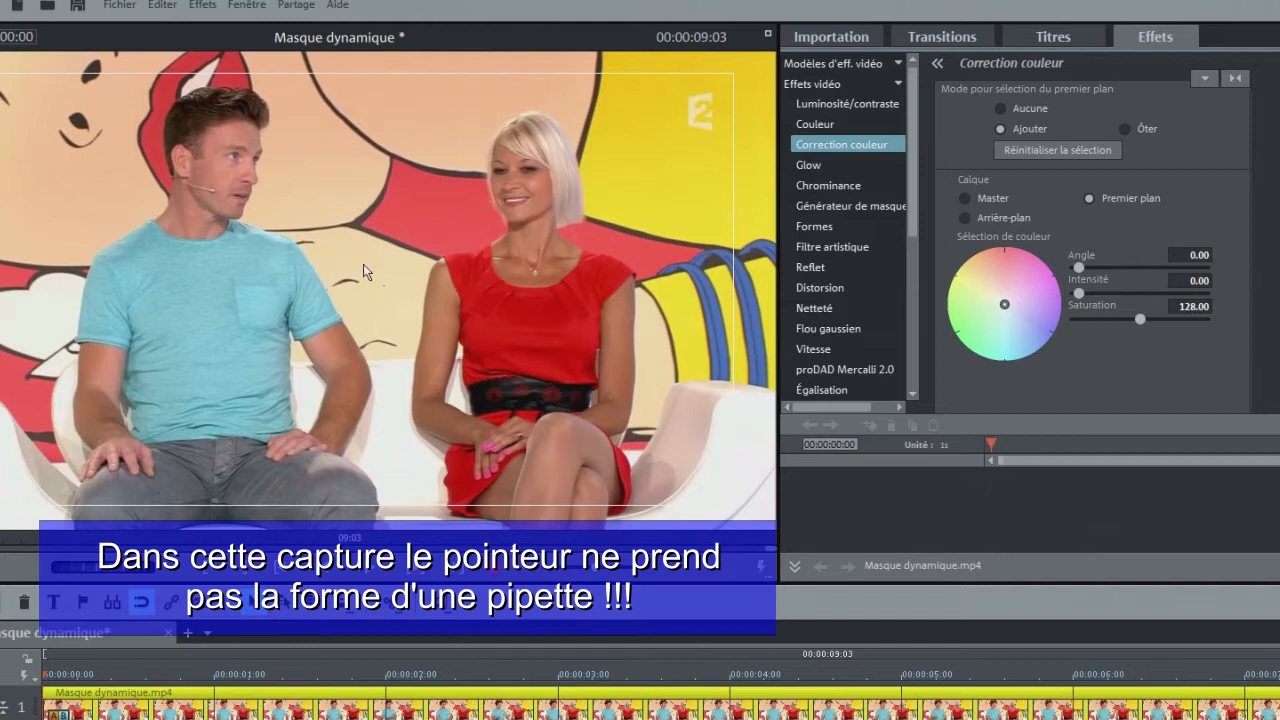
- Try recolouring the man's blue T-shirt green with angle 117.39, intensity 63.77 and saturation 64.67, and reset the effect after the preview
click(206, 314)
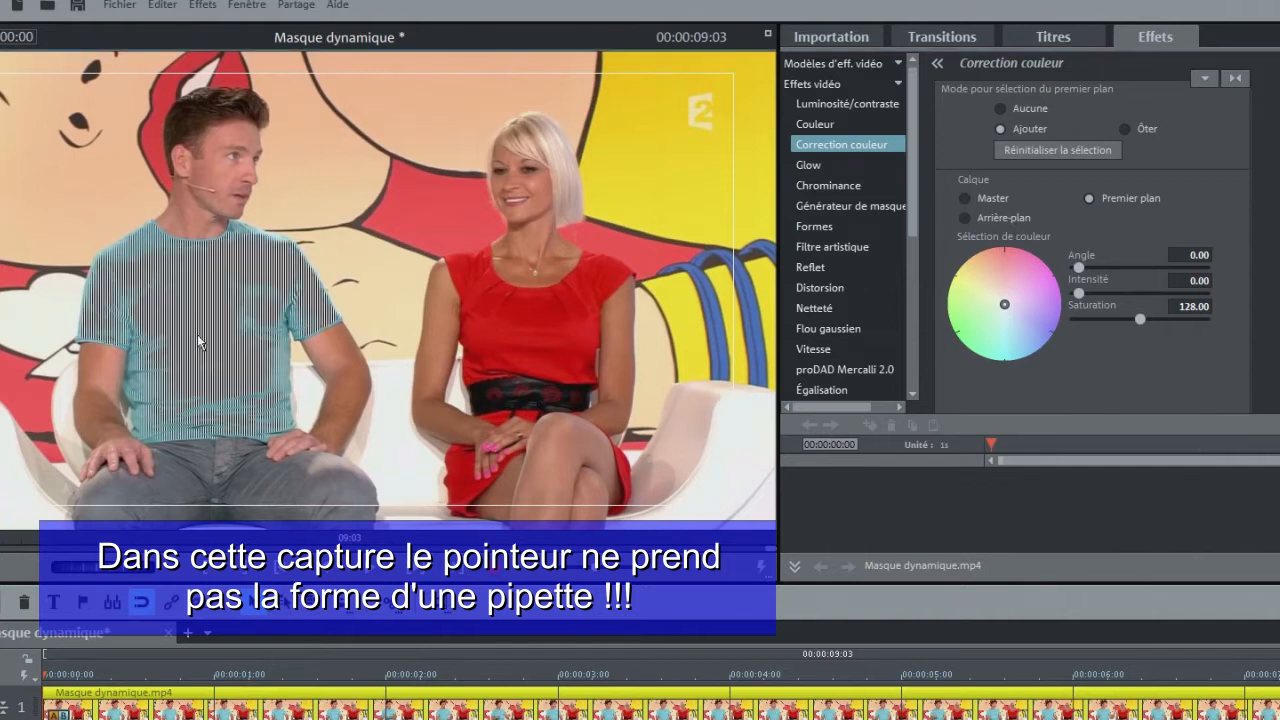
click(131, 247)
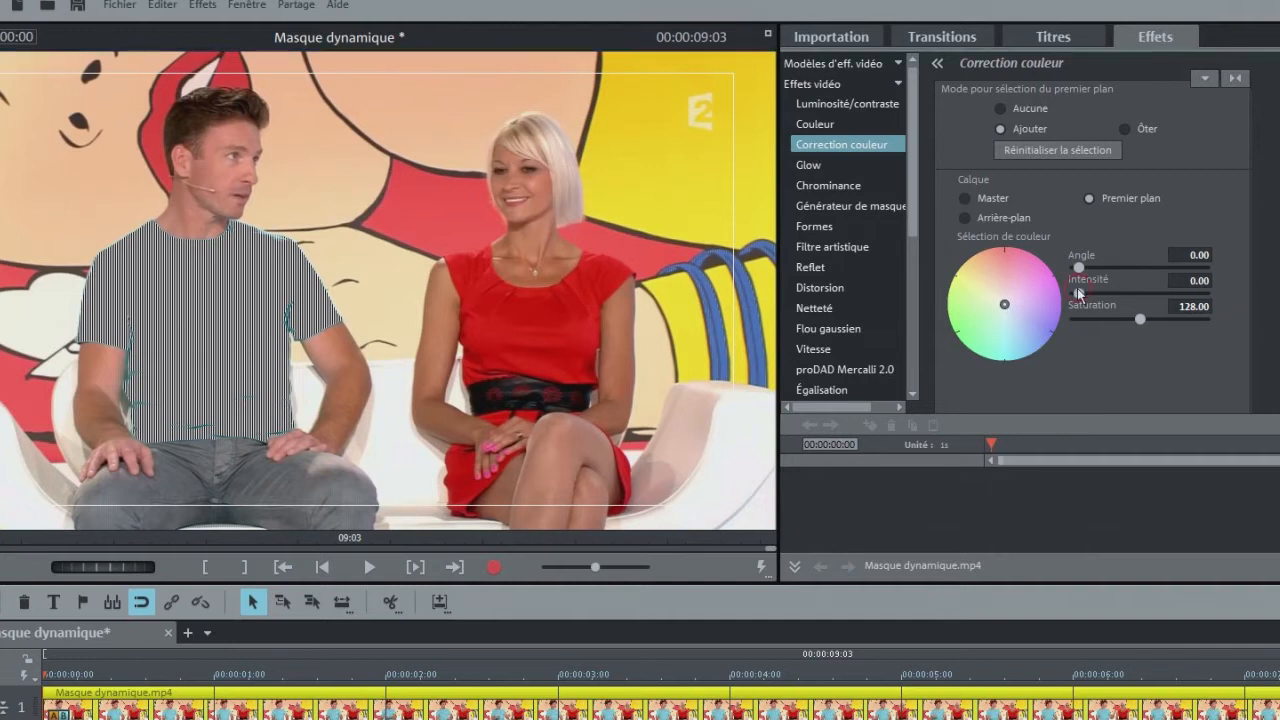
mouse_move(1077, 288)
mouse_down()
mouse_move(1180, 288)
mouse_move(1157, 292)
mouse_up()
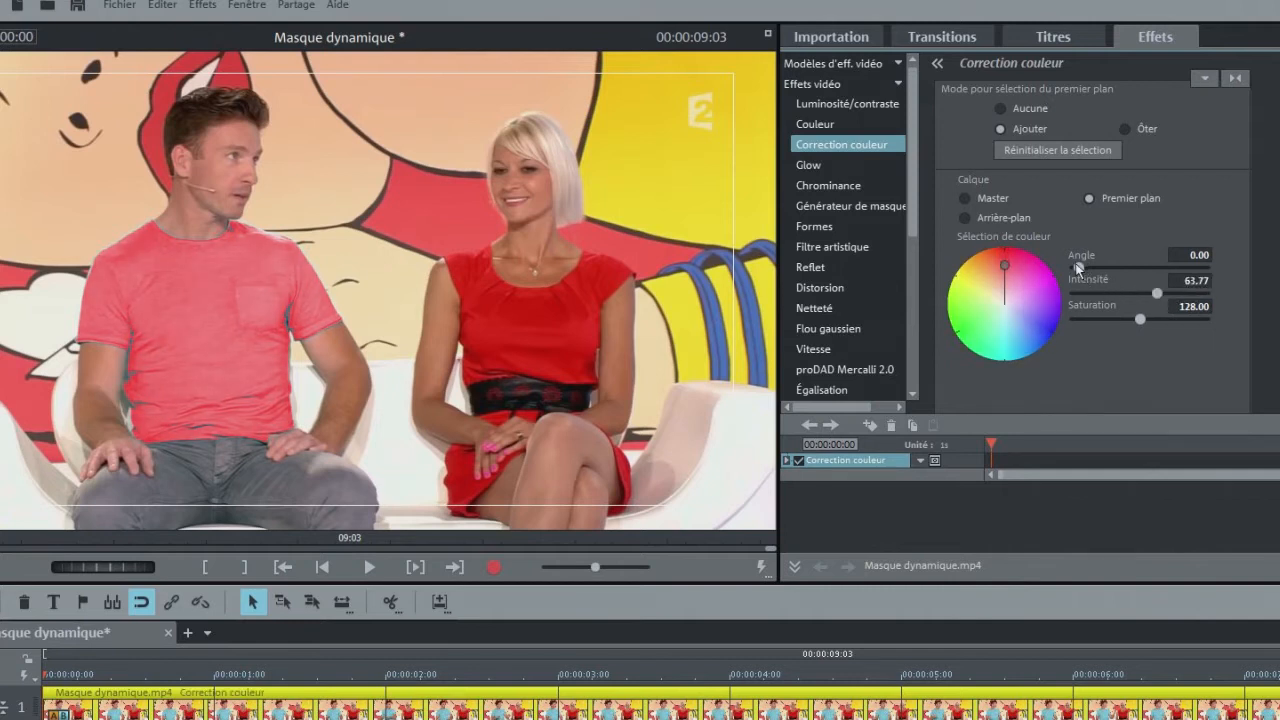
mouse_move(1075, 262)
mouse_down()
mouse_move(1208, 267)
mouse_move(1117, 263)
mouse_up()
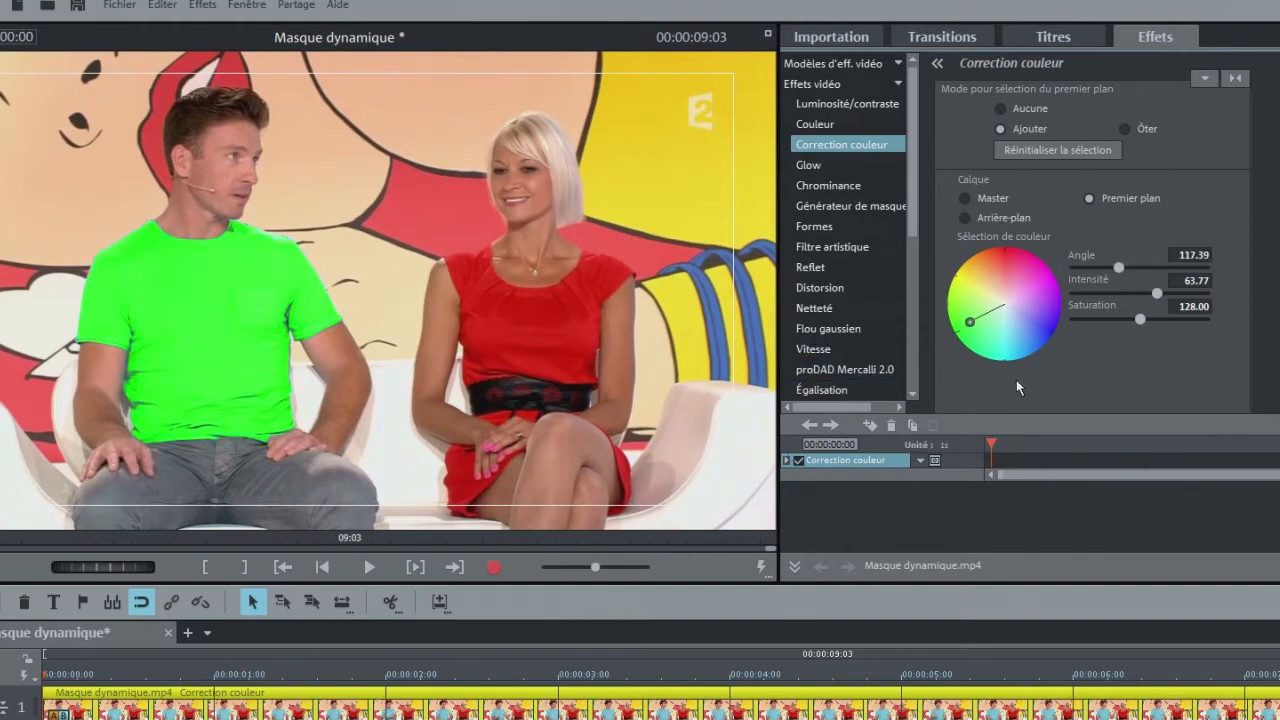
drag(1139, 323, 1109, 322)
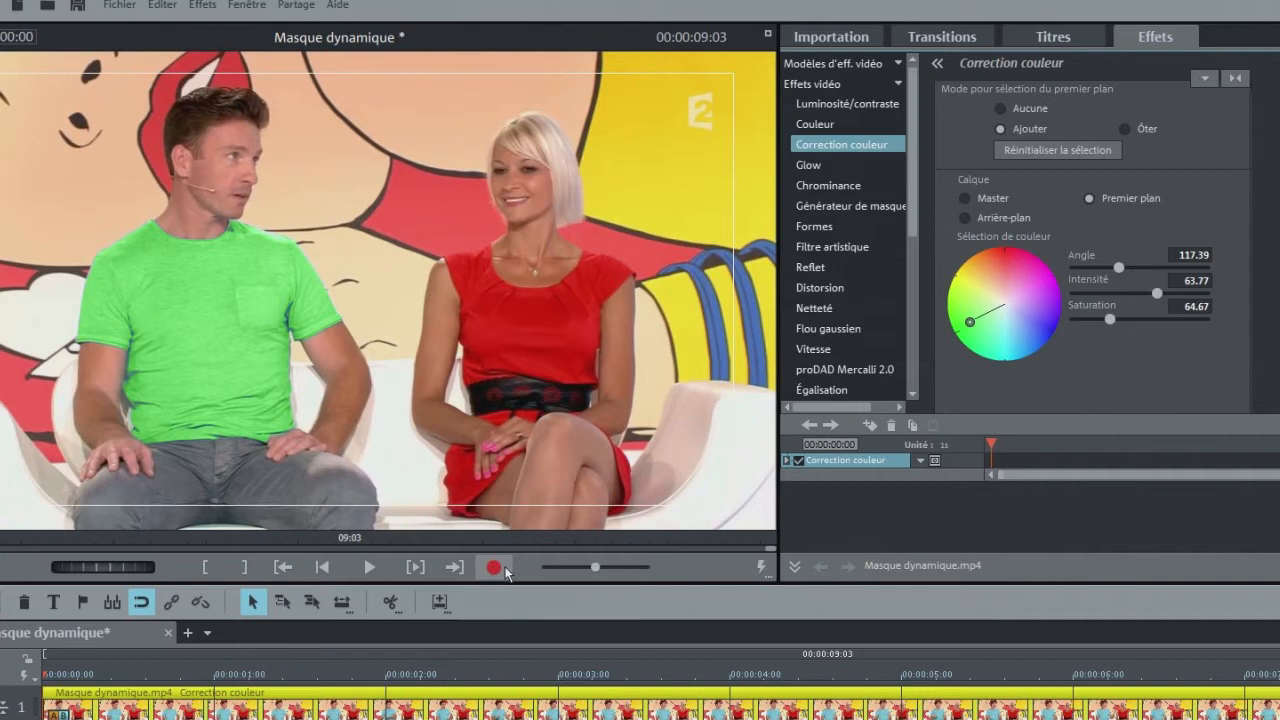
key(space)
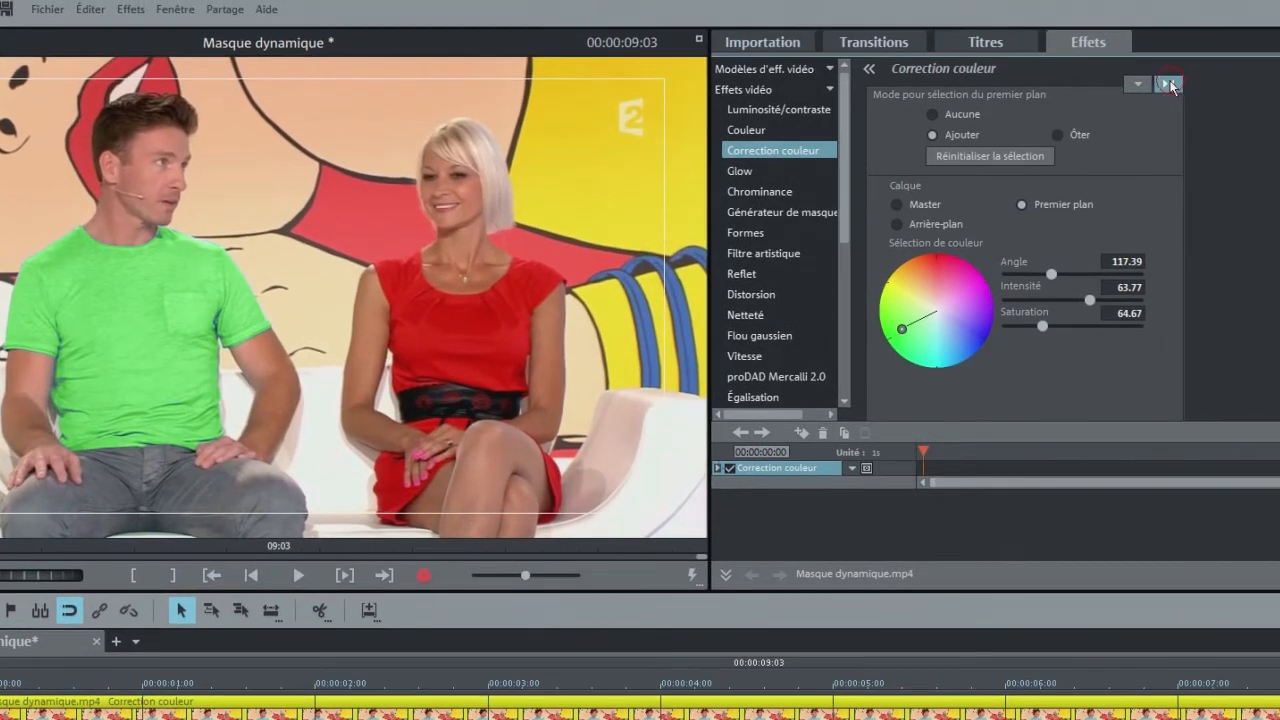
click(1168, 84)
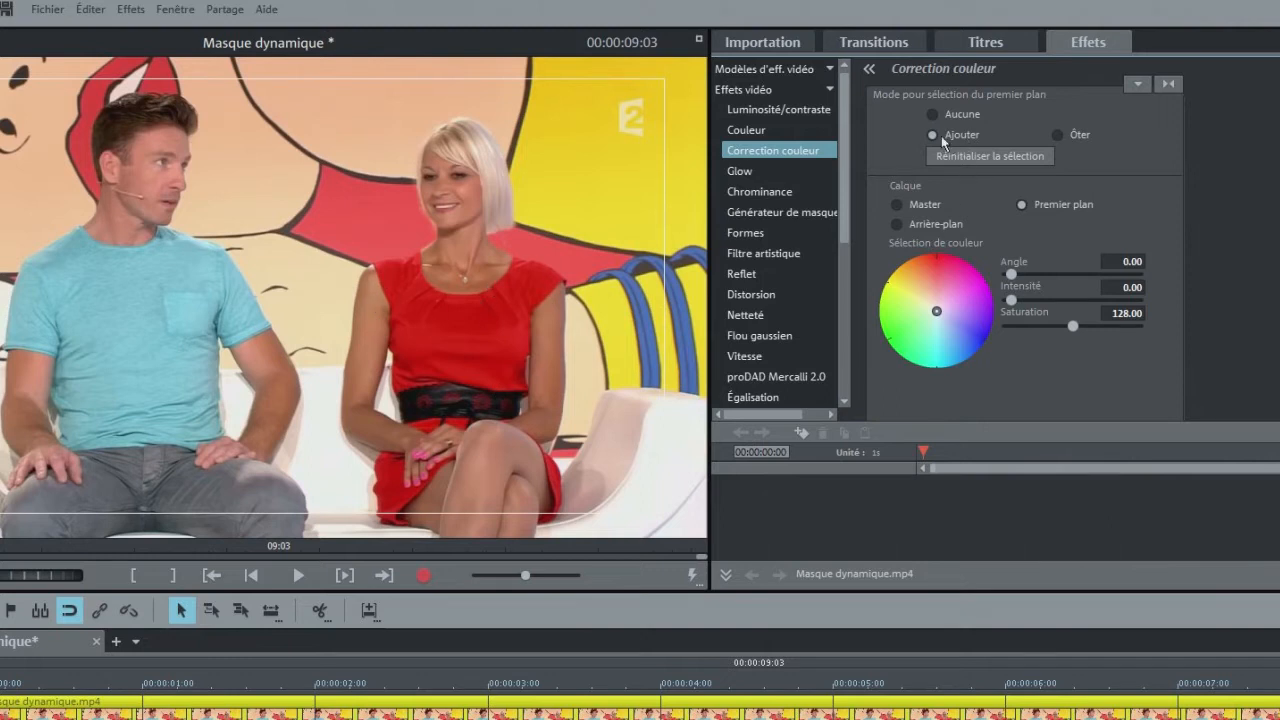
- Try recolouring the woman's red dress purple with angle 258.26 and intensity 78.26, and reset the effect
click(466, 320)
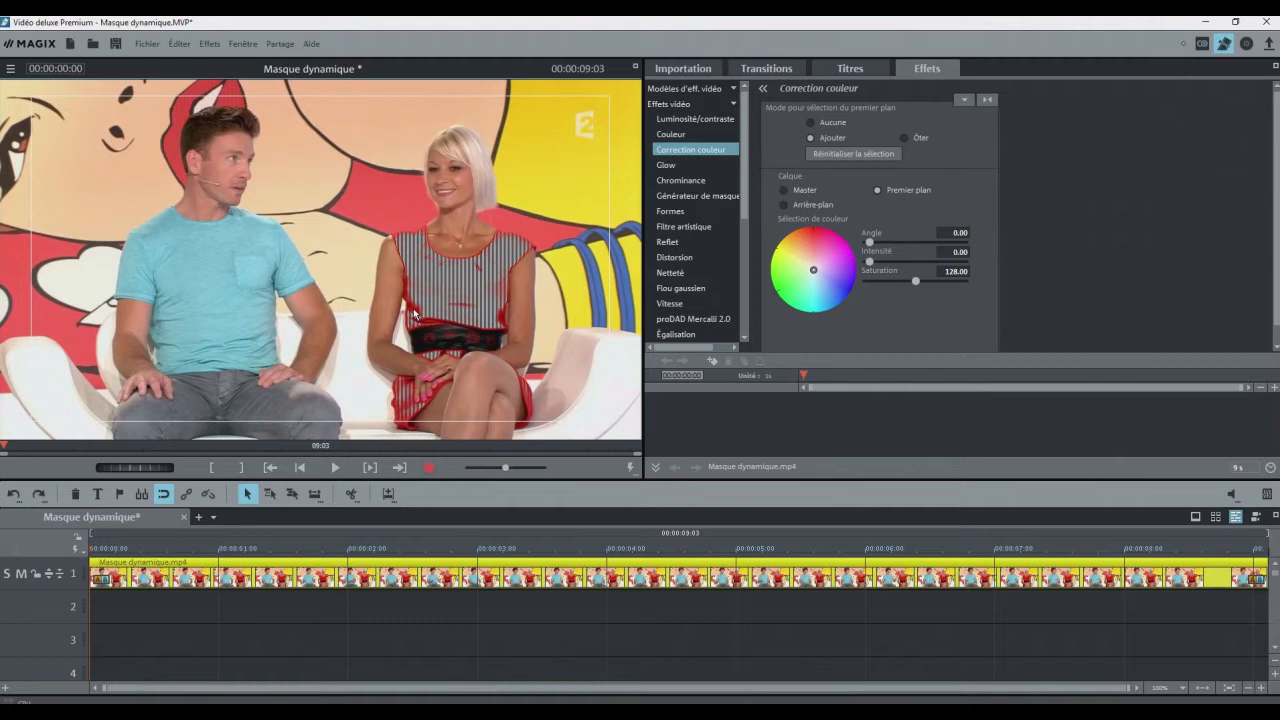
click(417, 311)
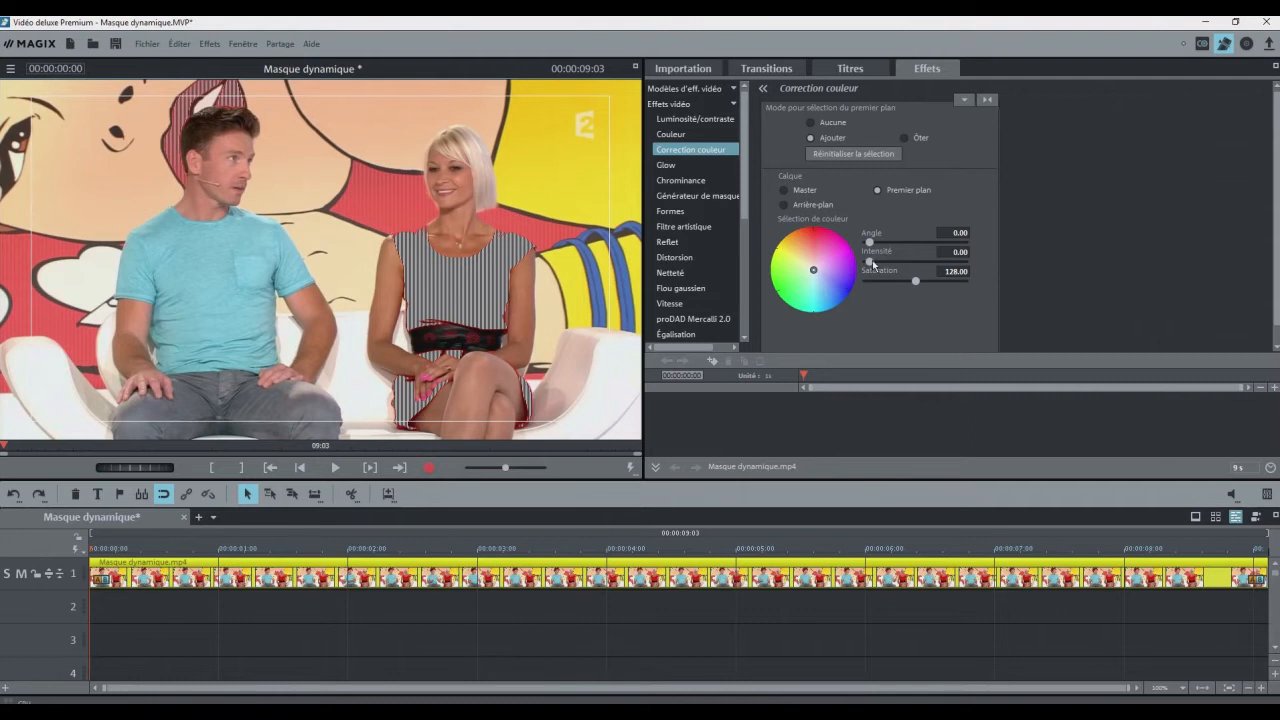
drag(869, 262, 918, 256)
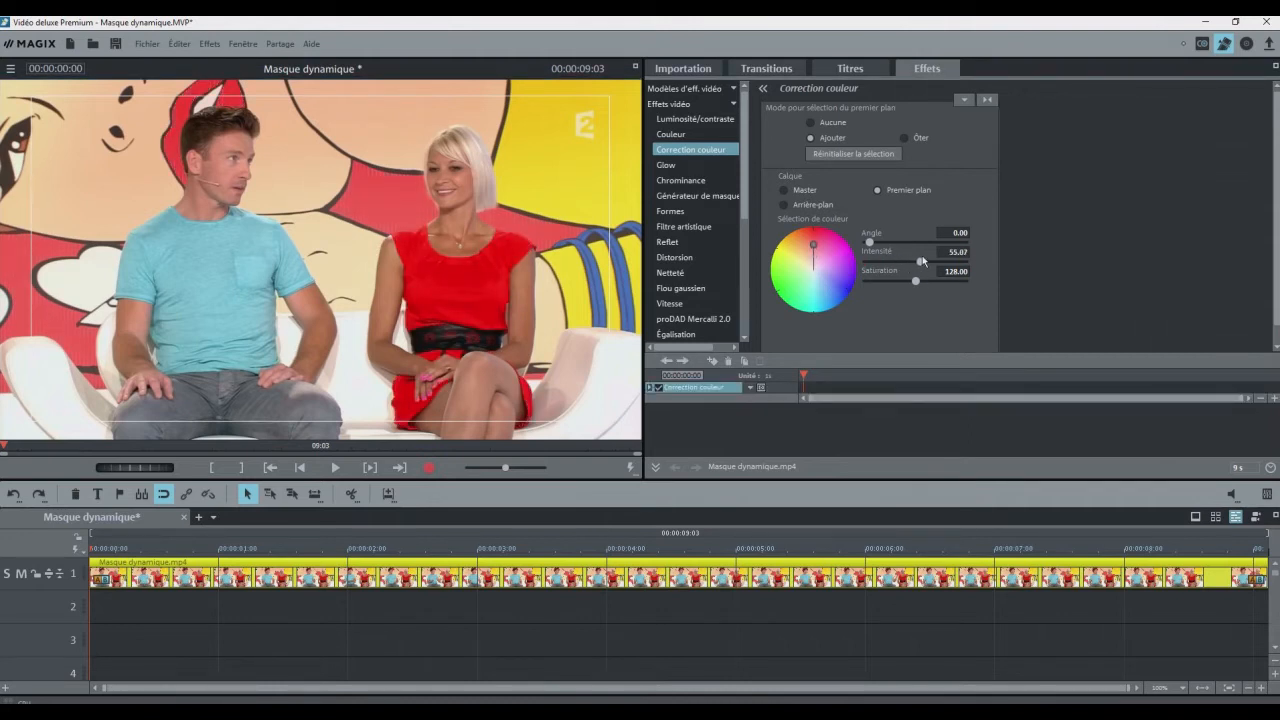
drag(922, 258, 943, 260)
drag(870, 242, 938, 240)
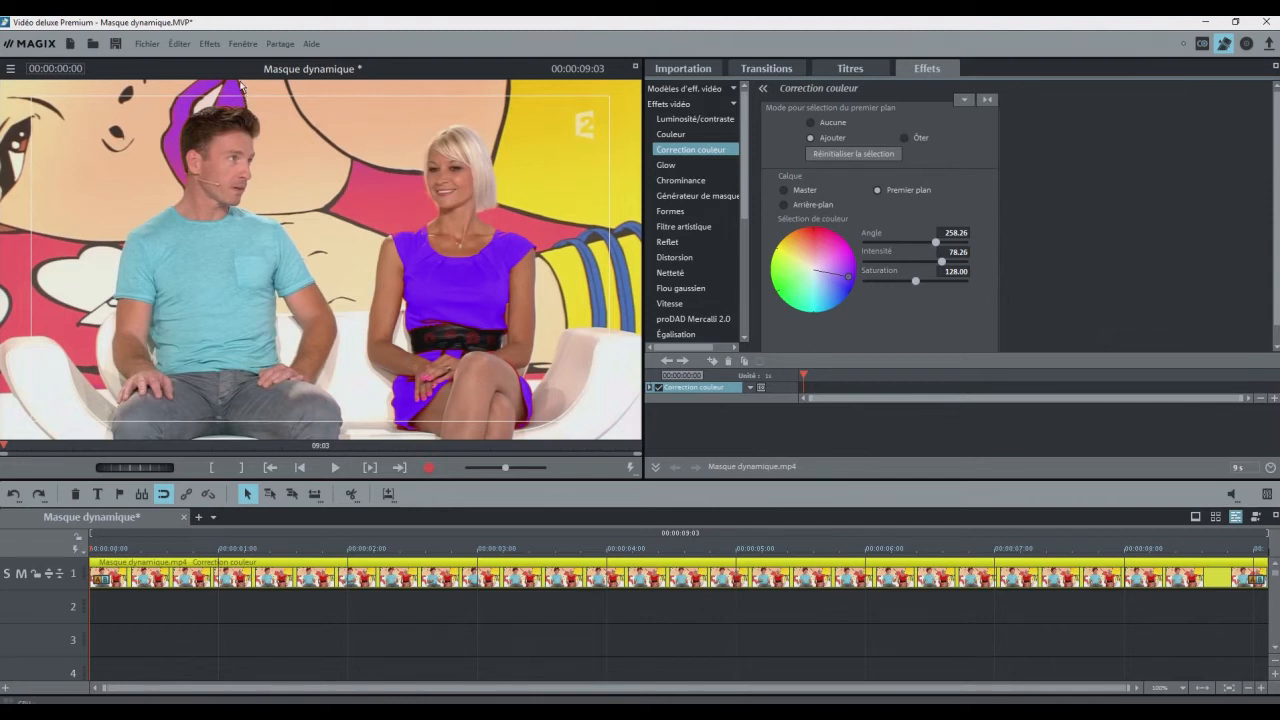
click(986, 101)
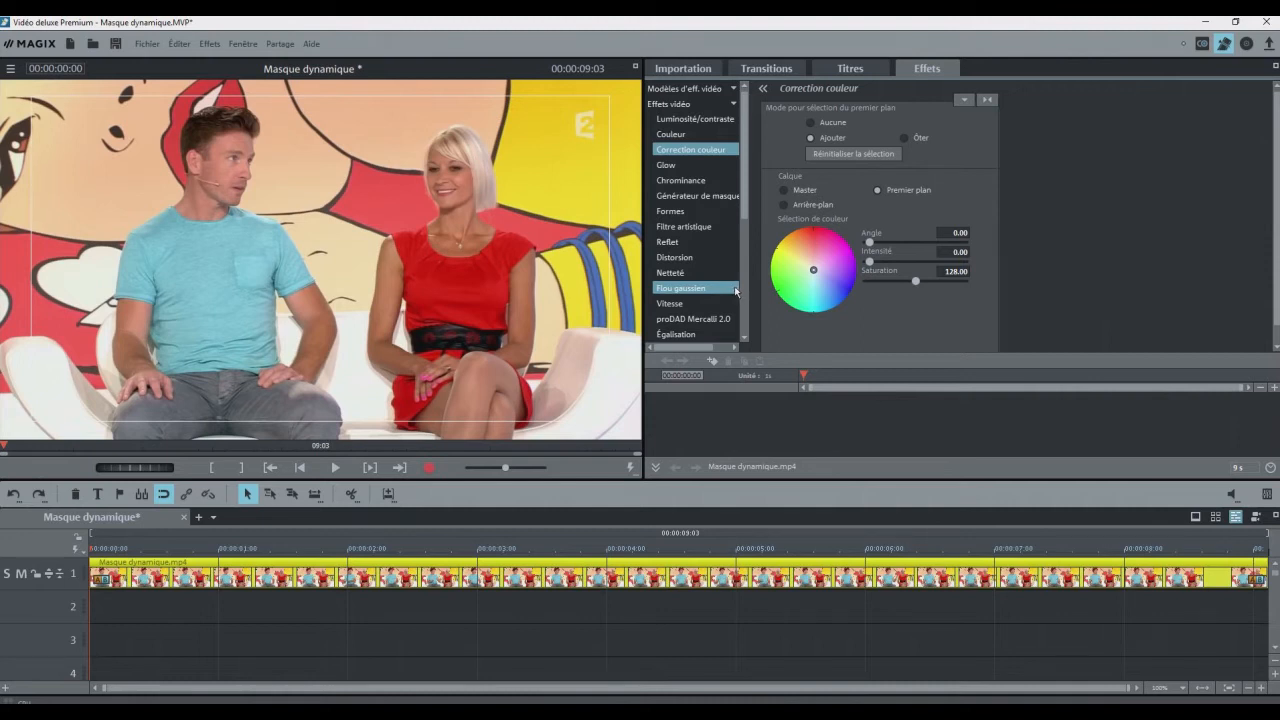
- Create an effects mask for the clip from the Filtre artistique effect and maximize the MAGIX Photo & Graphic Designer window
click(700, 226)
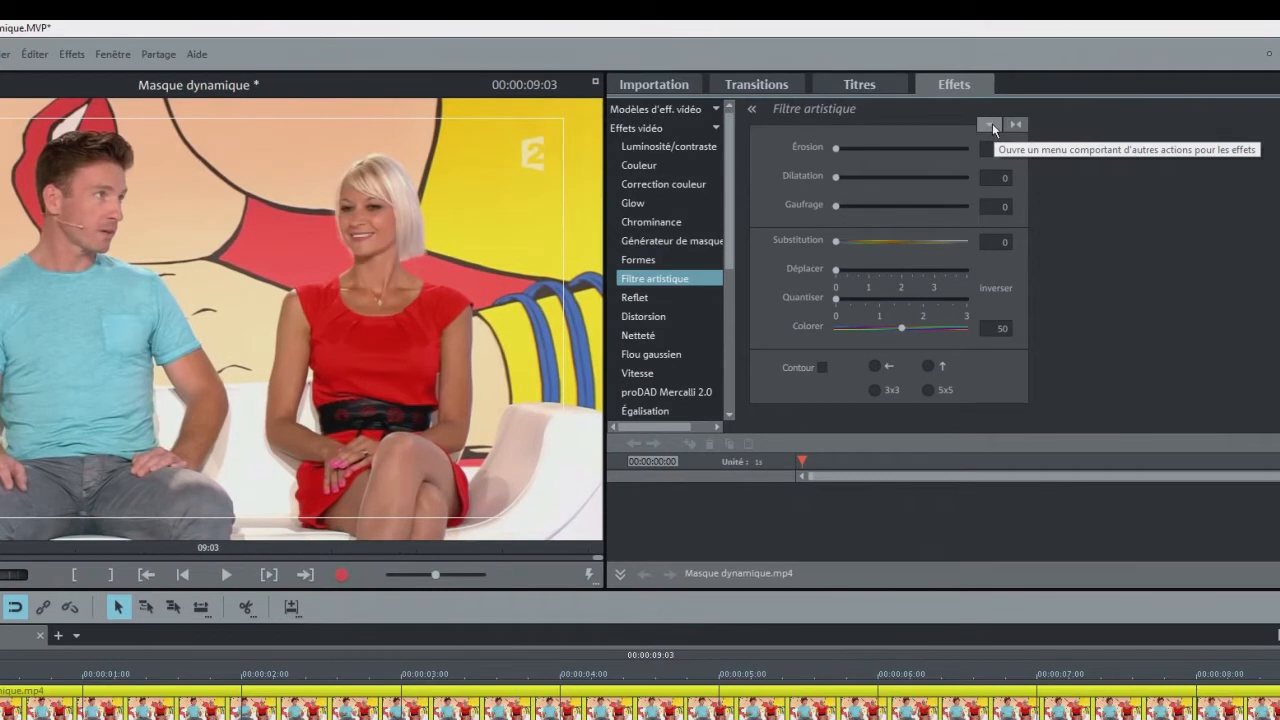
click(990, 124)
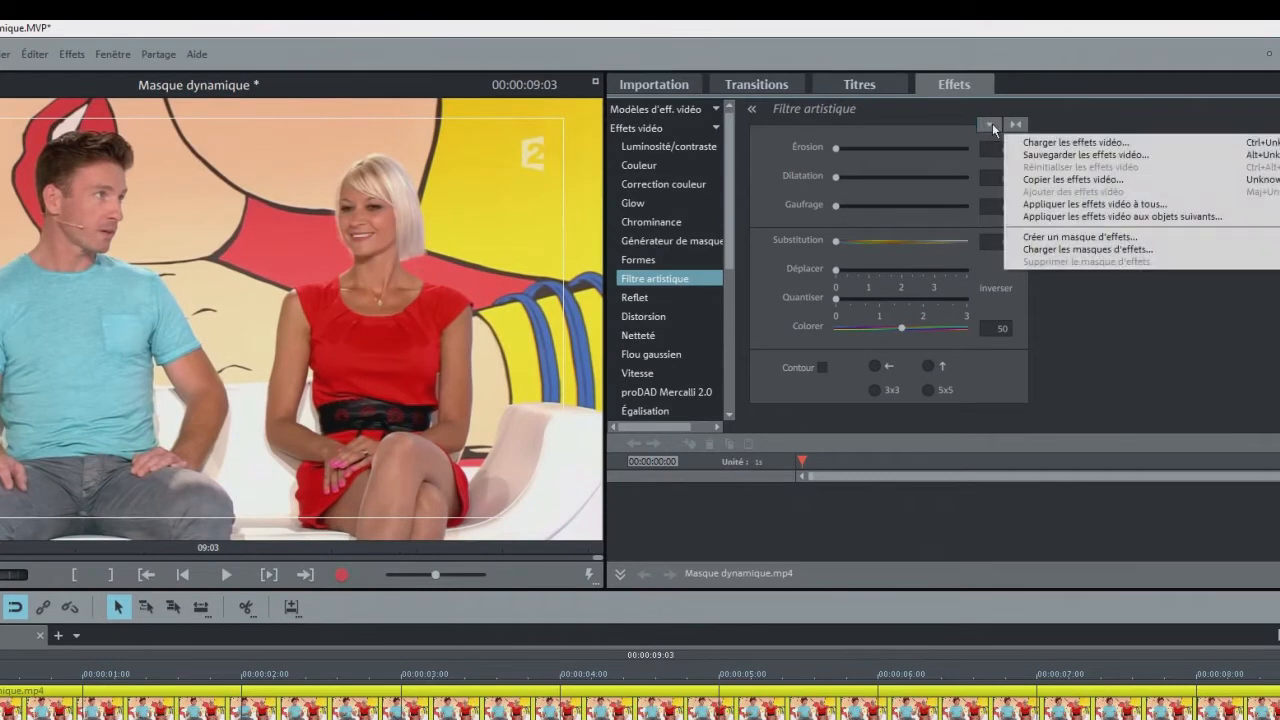
click(1039, 238)
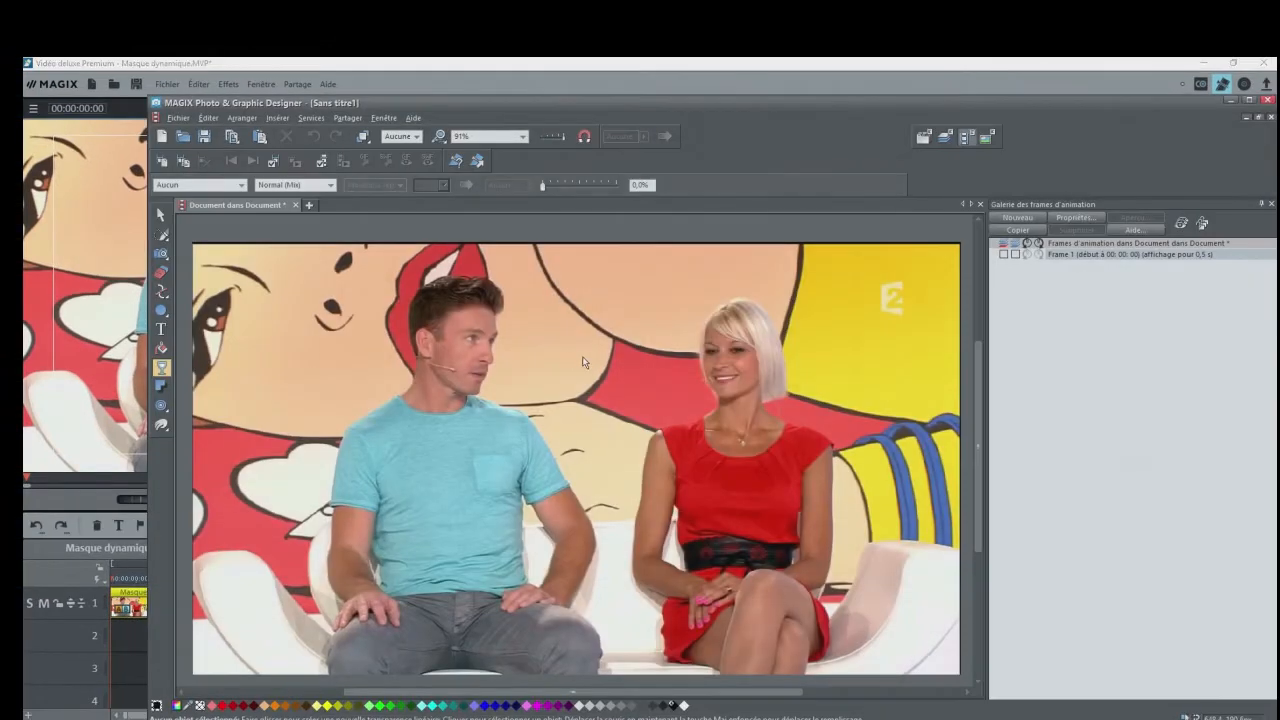
click(1249, 101)
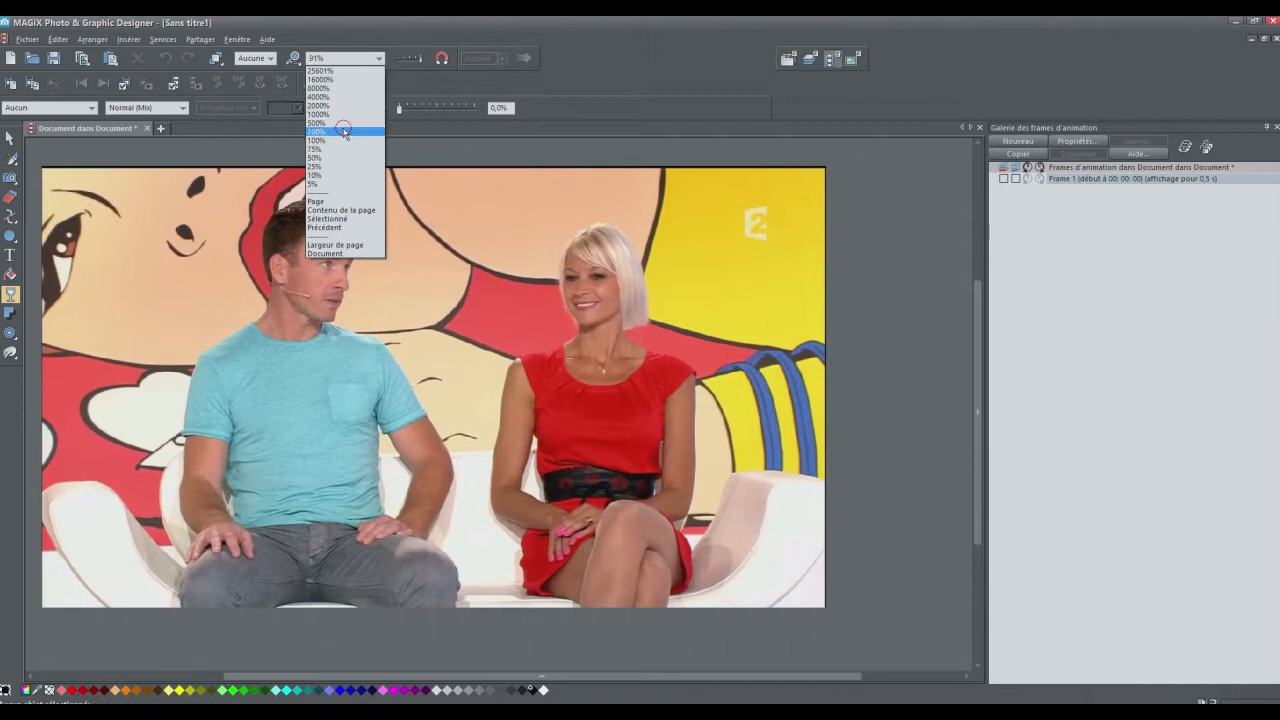
- Start a straight-segment outline of the red dress, tracing from the woman's right shoulder tip around the neckline to her left collar edge
click(345, 131)
scroll(765, 402, up, 2)
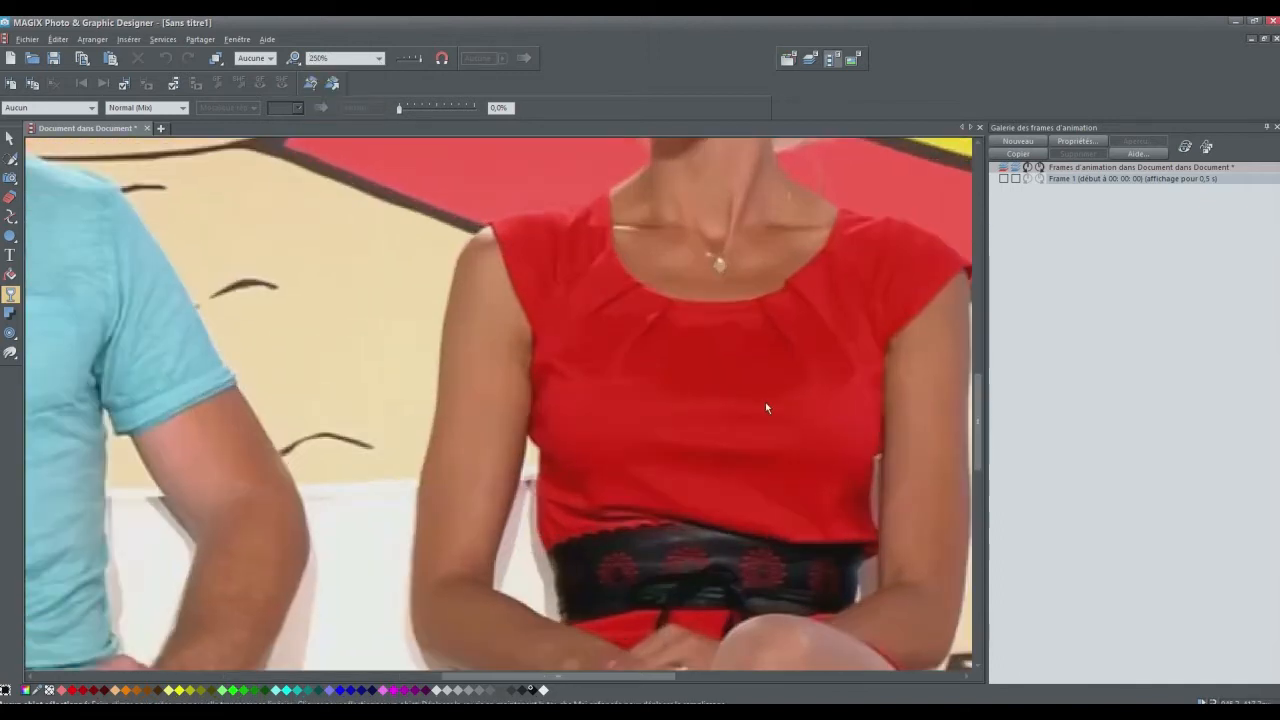
mouse_move(976, 436)
mouse_down()
mouse_move(974, 425)
mouse_move(976, 442)
mouse_up()
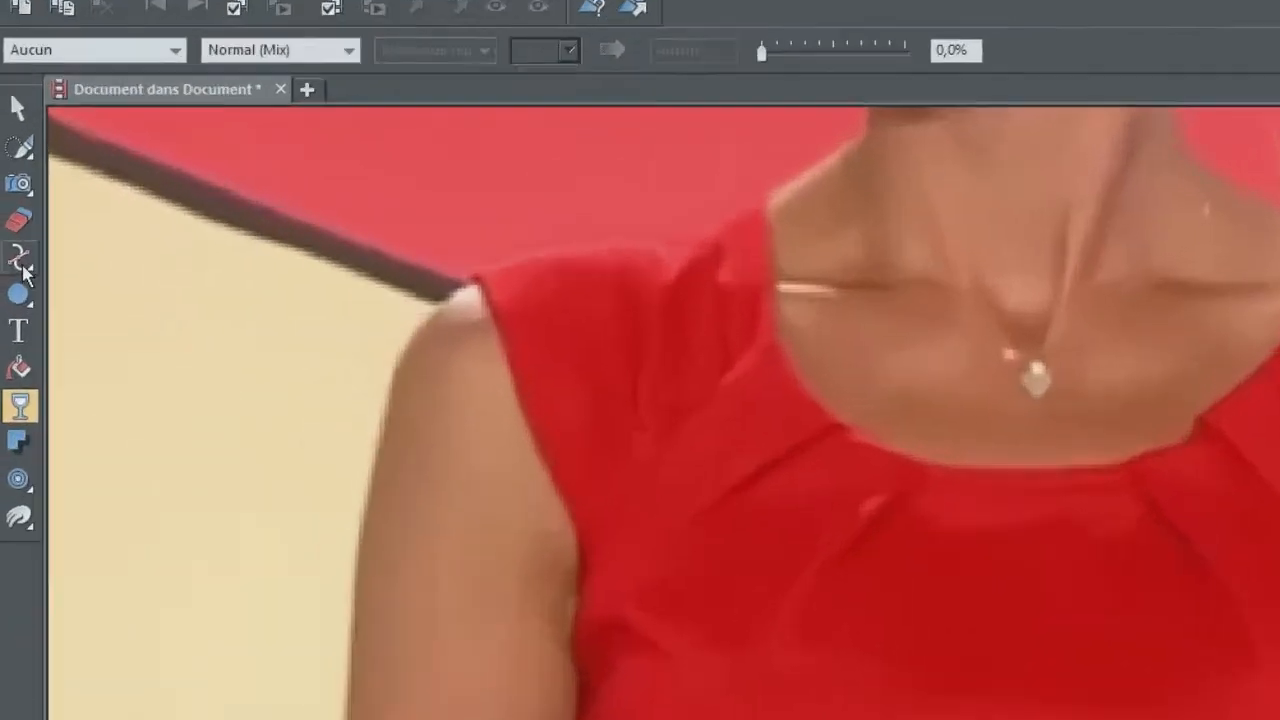
click(10, 216)
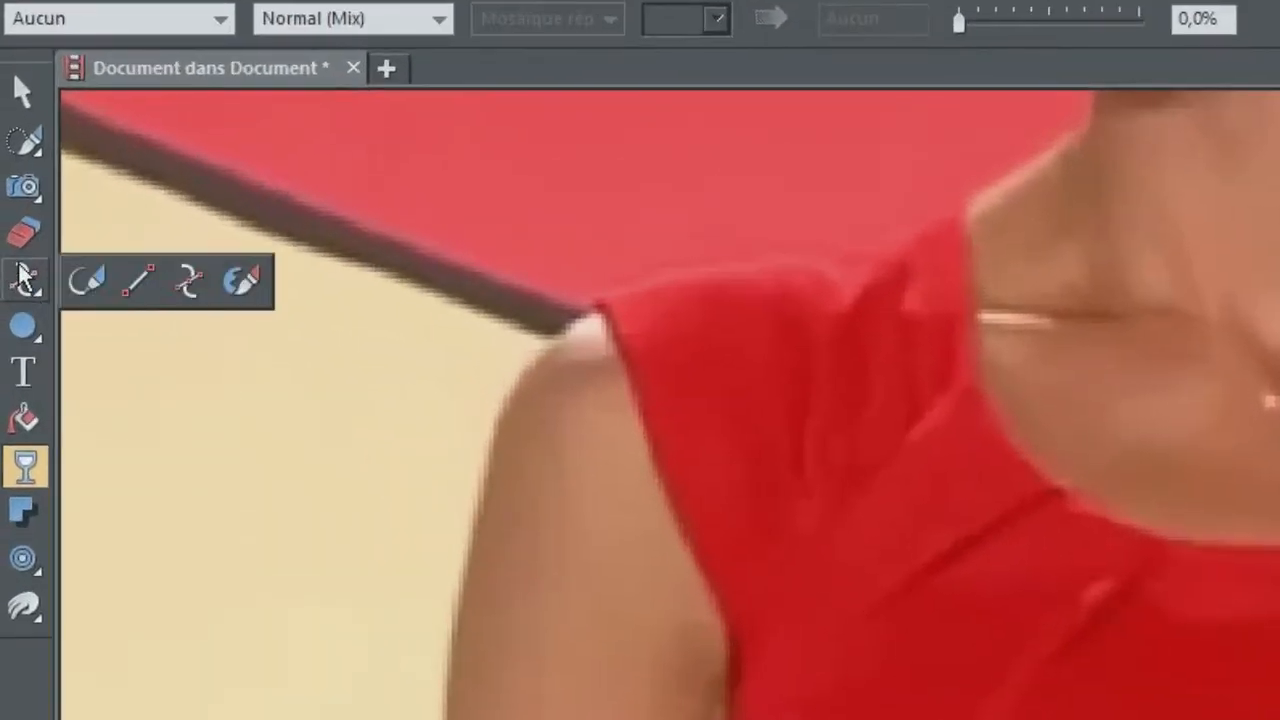
click(196, 284)
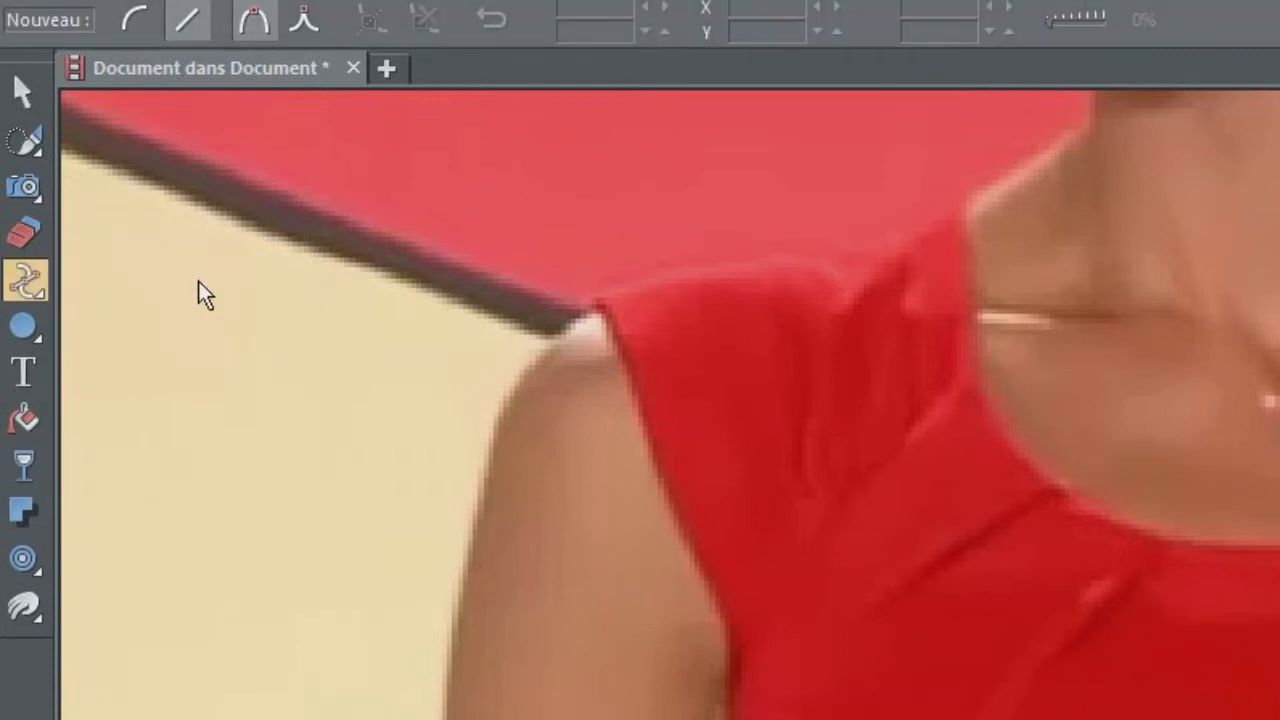
click(589, 291)
click(968, 199)
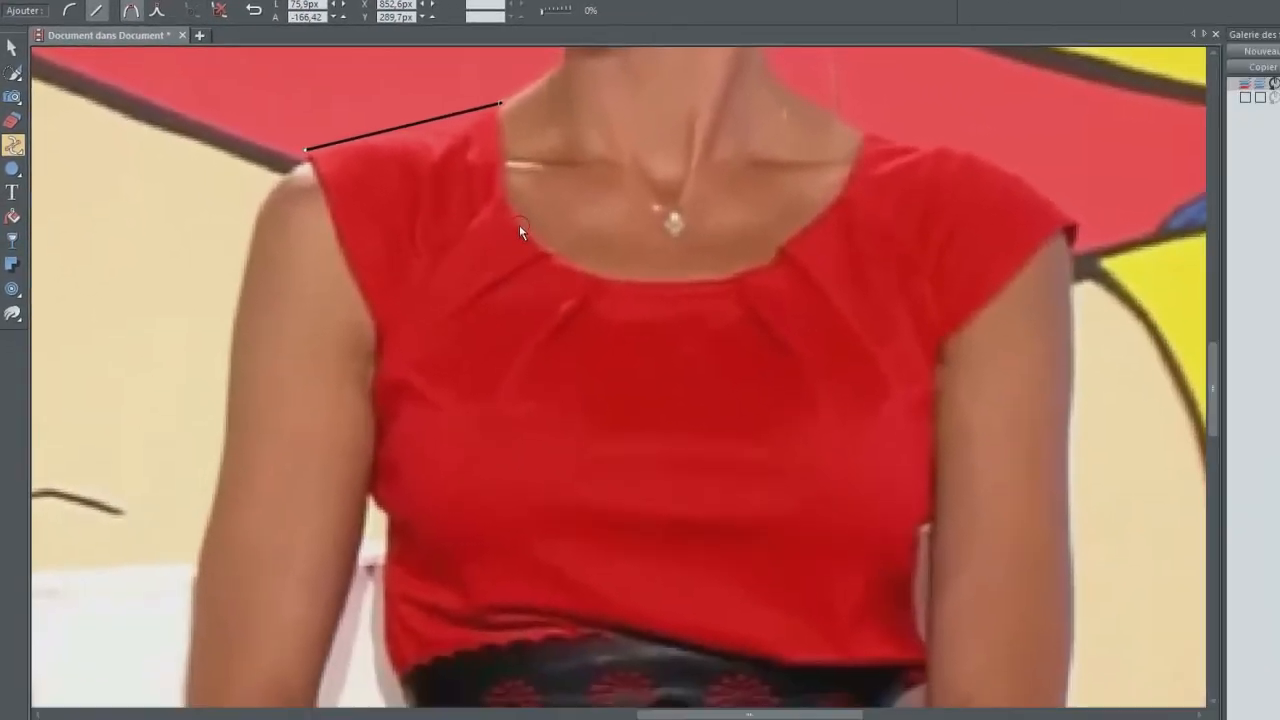
click(563, 244)
click(779, 251)
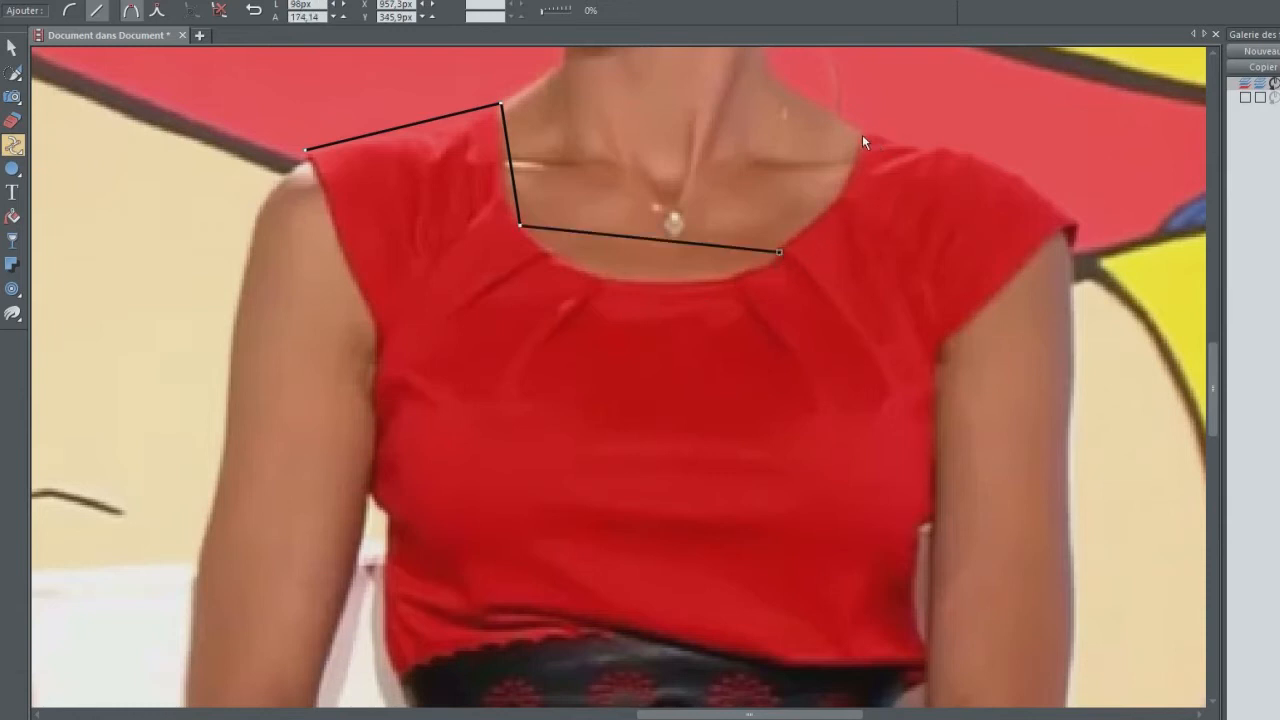
click(863, 131)
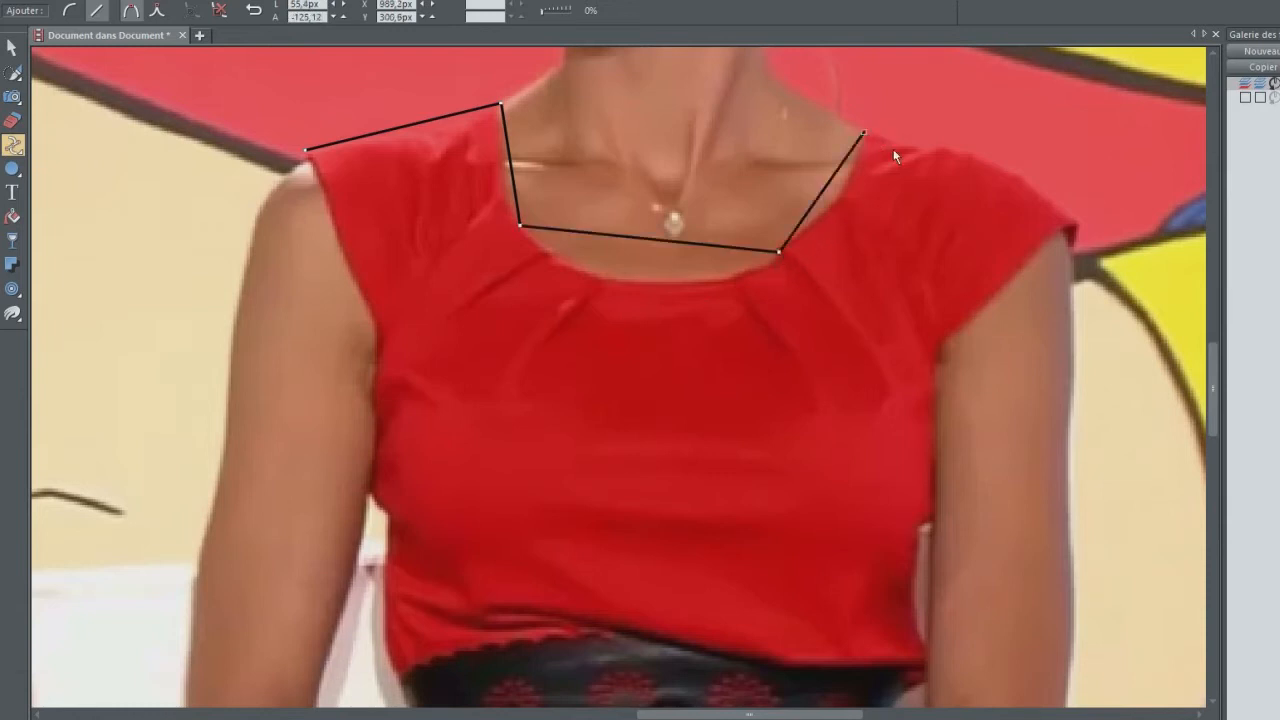
- Continue the dress outline over the woman's left shoulder, around the sleeve and down that side to the belt
click(1076, 221)
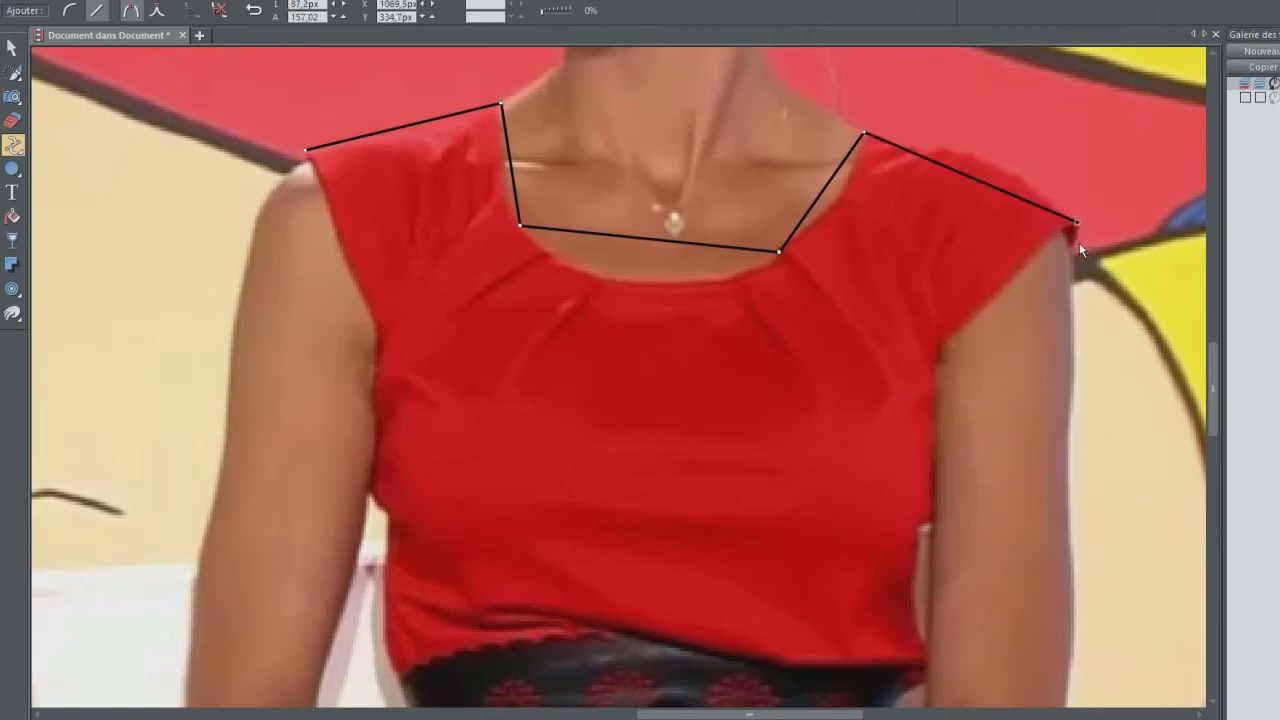
click(1074, 249)
click(1060, 233)
click(941, 339)
click(934, 514)
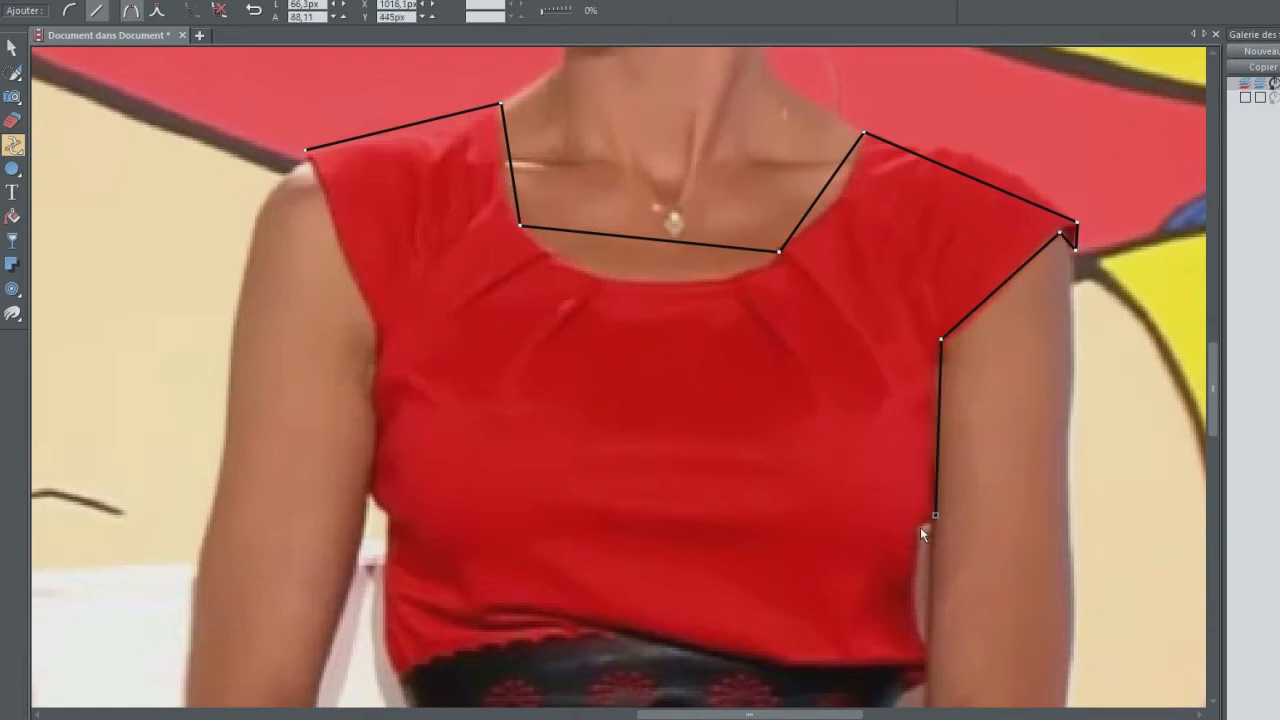
click(920, 629)
click(929, 662)
- Continue the dress outline along the belt's upper edge to the woman's right waist corner
click(902, 690)
click(789, 667)
click(602, 631)
click(399, 676)
- Trace the outline up the woman's right side to the armpit and close it at her right shoulder tip
click(383, 627)
click(390, 519)
click(371, 492)
click(373, 392)
click(380, 332)
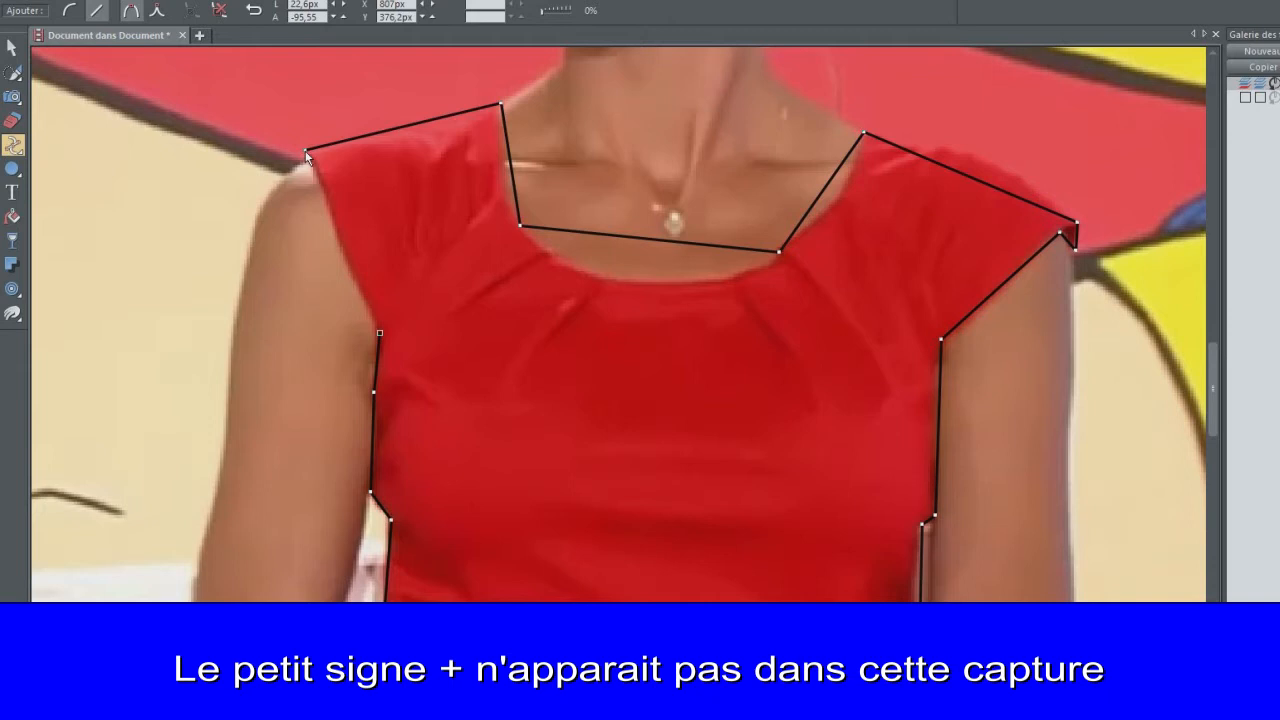
click(306, 152)
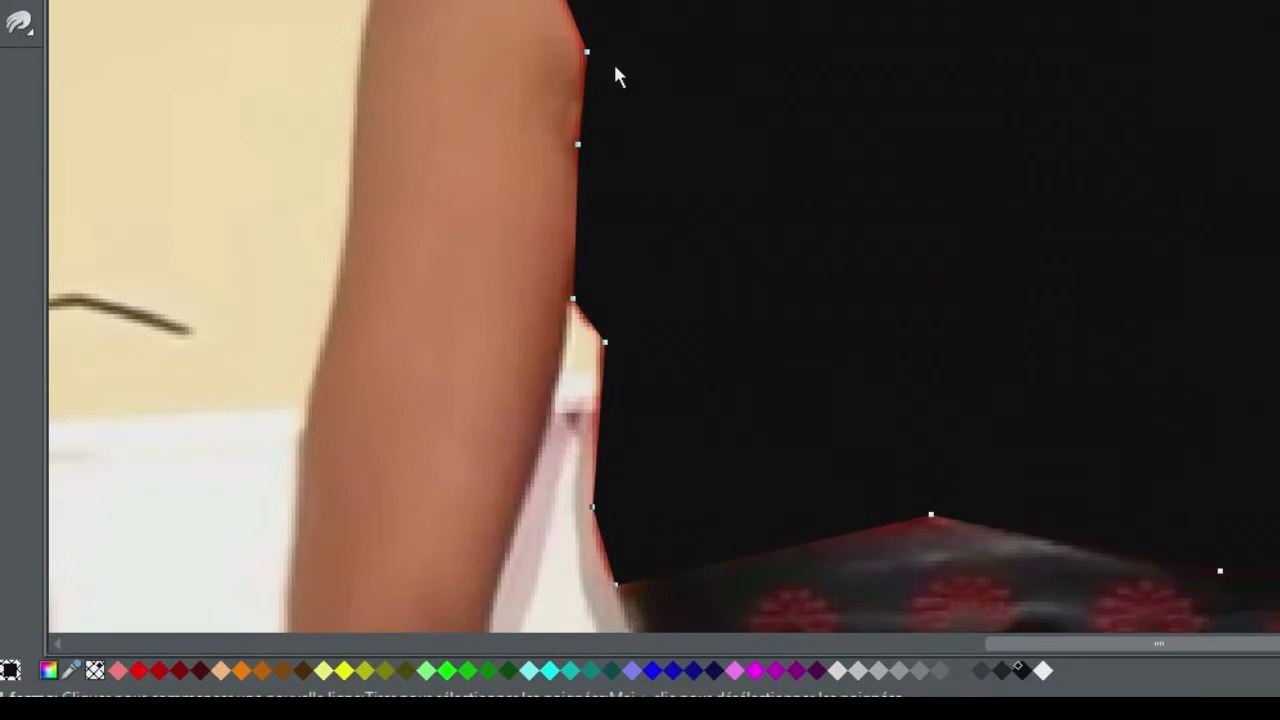
- Fill the closed dress shape with white and give it a uniform (Régulier) transparency of 74.5%
click(1045, 672)
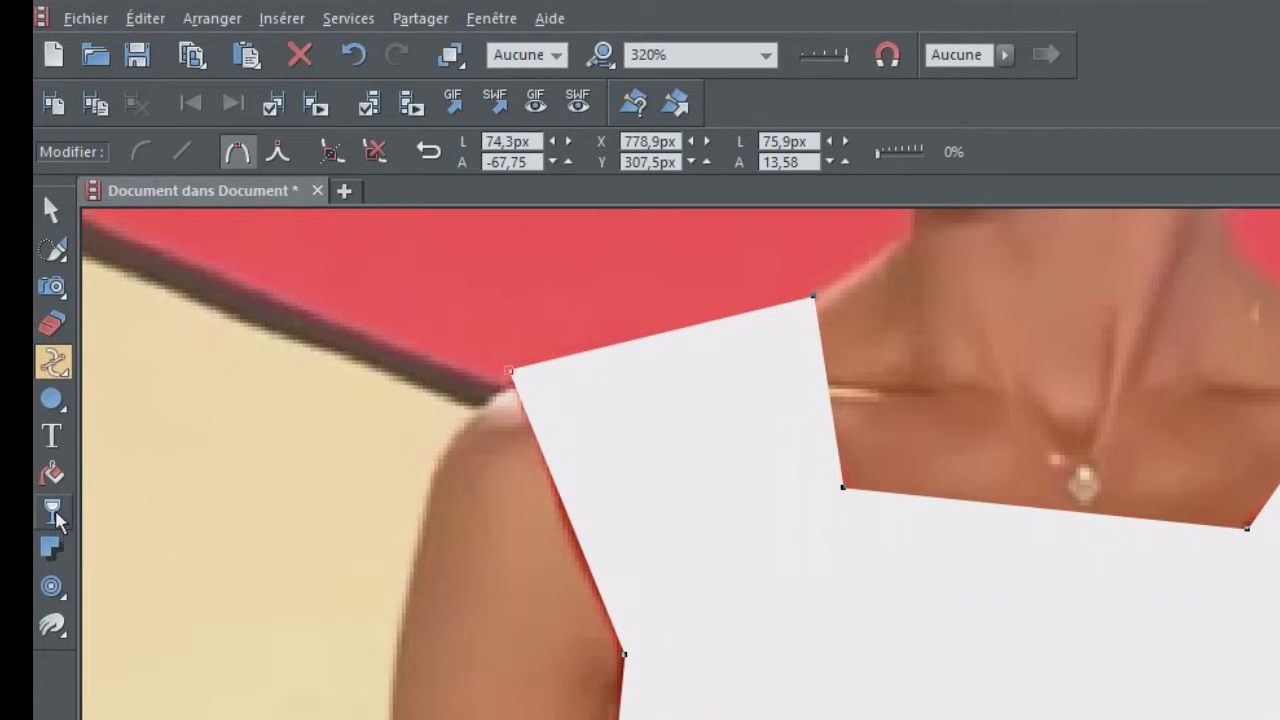
click(55, 512)
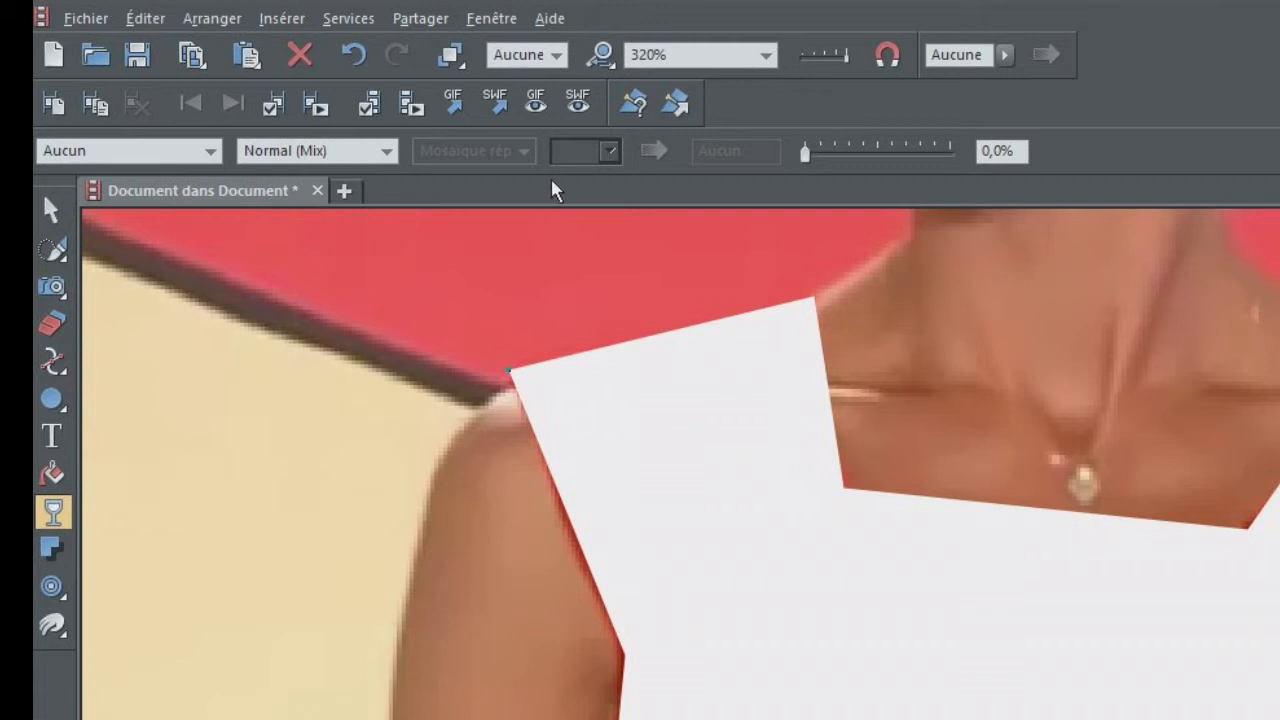
drag(806, 156, 911, 142)
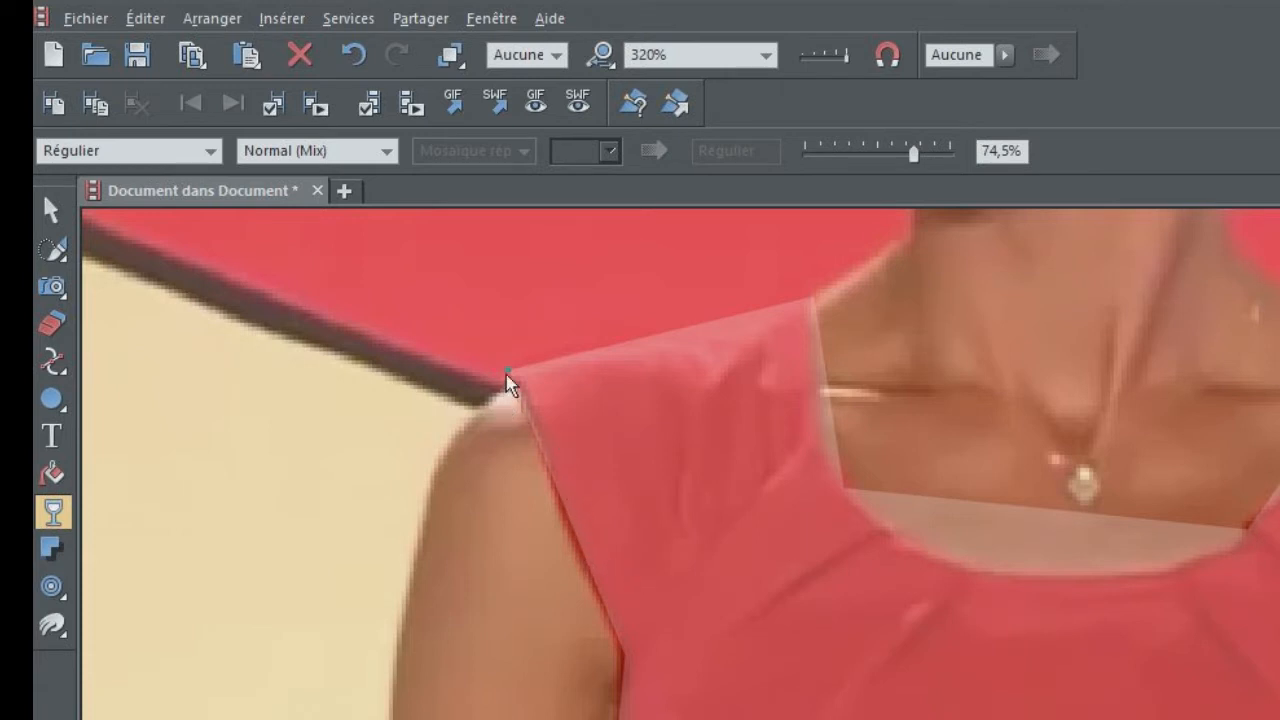
drag(507, 369, 557, 429)
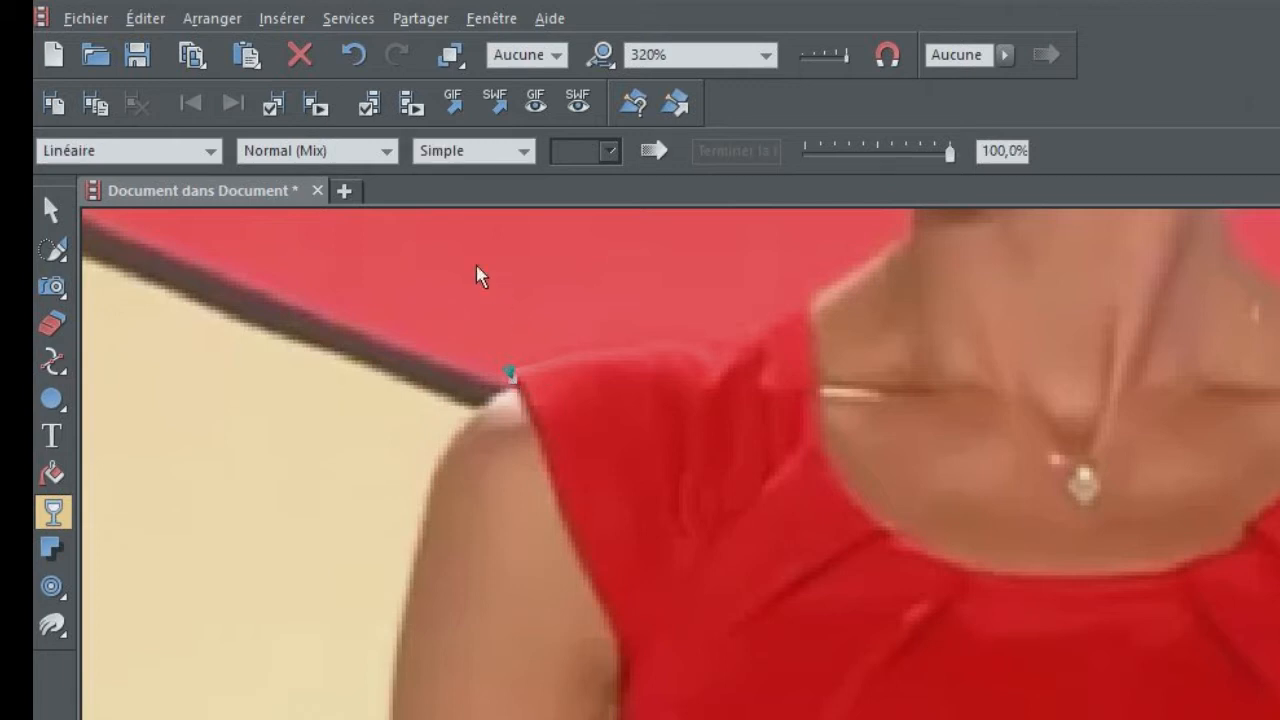
click(360, 60)
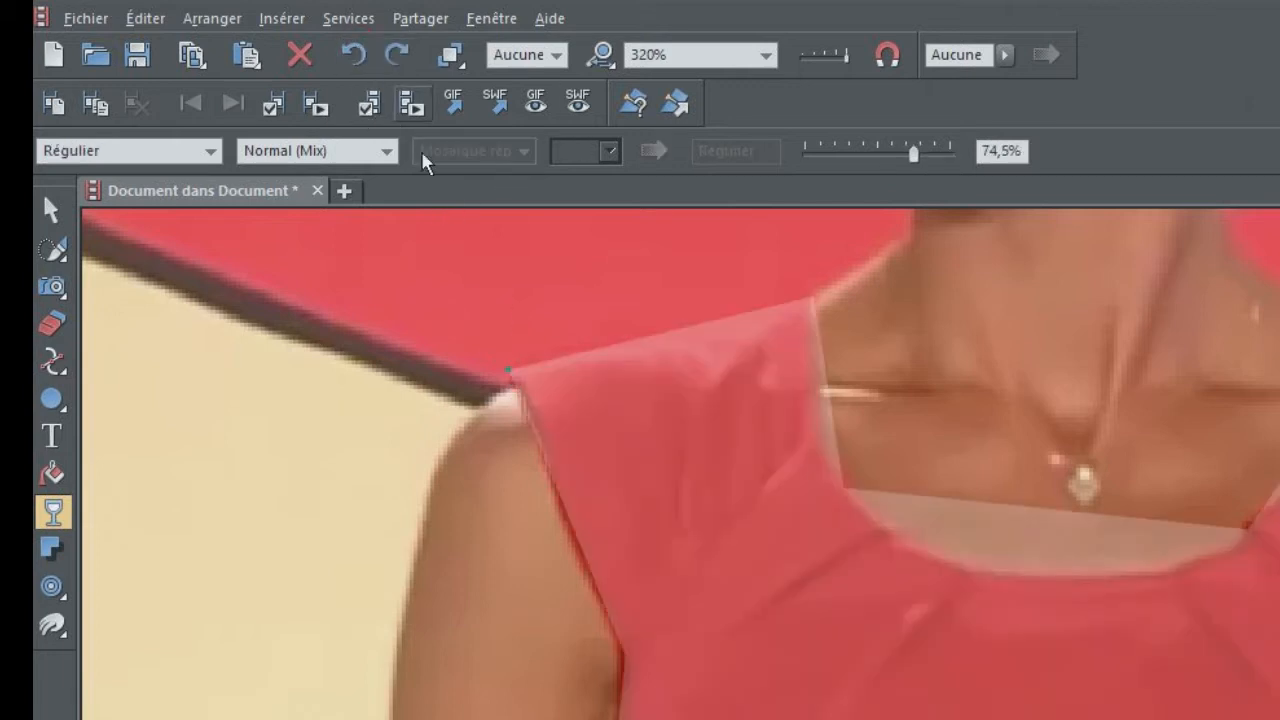
- Move the mask's node at the woman's right shoulder tip onto the fabric and curve the shoulder line to follow the dress
scroll(566, 469, up, 1)
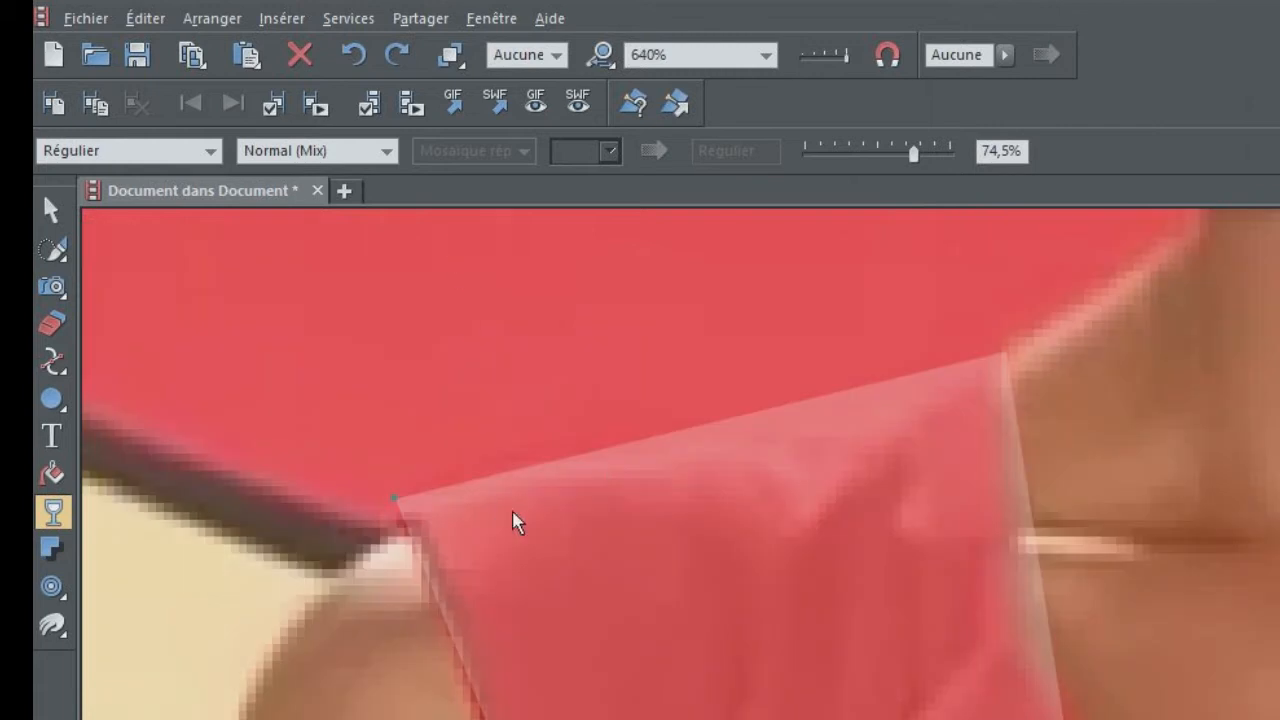
click(53, 364)
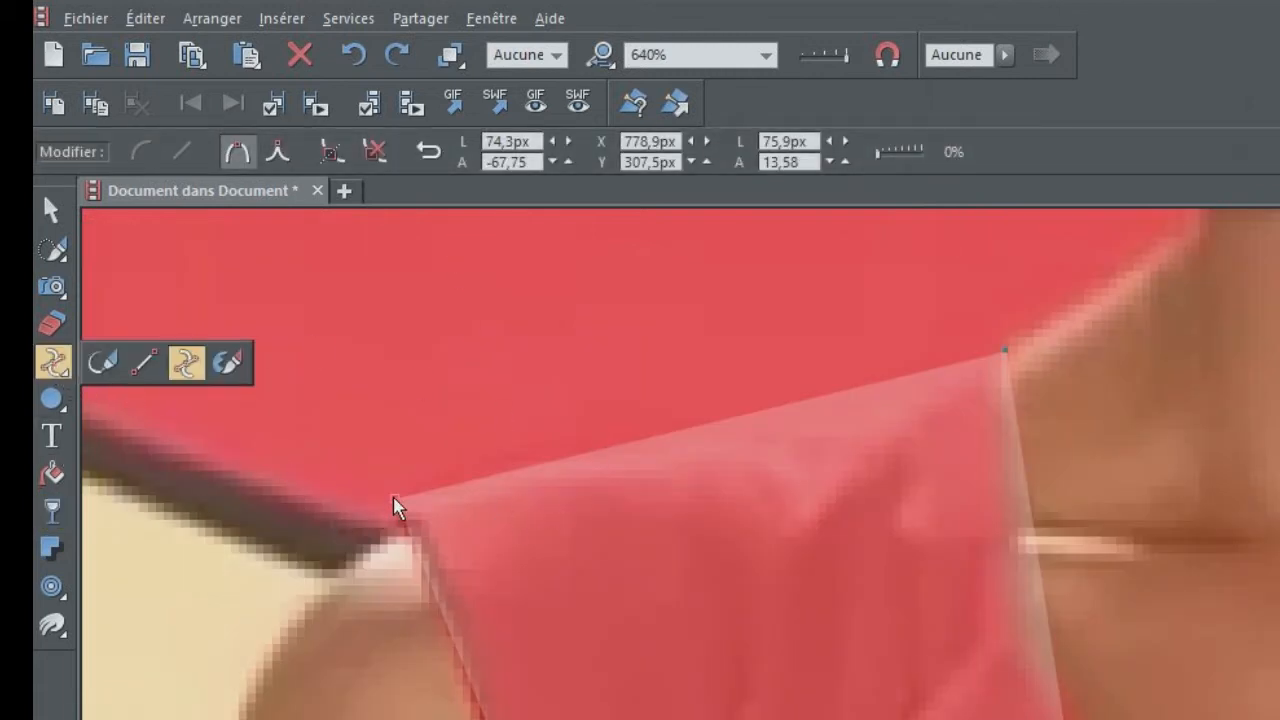
drag(395, 507, 400, 516)
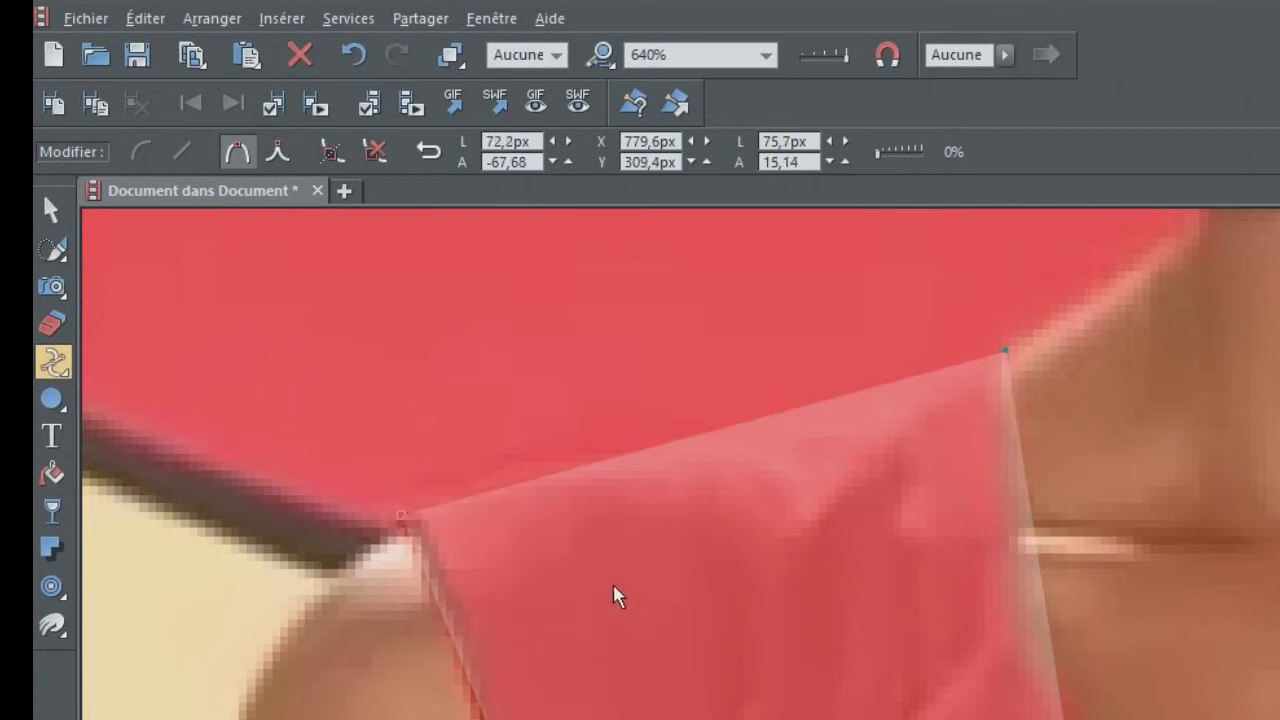
drag(766, 426, 771, 451)
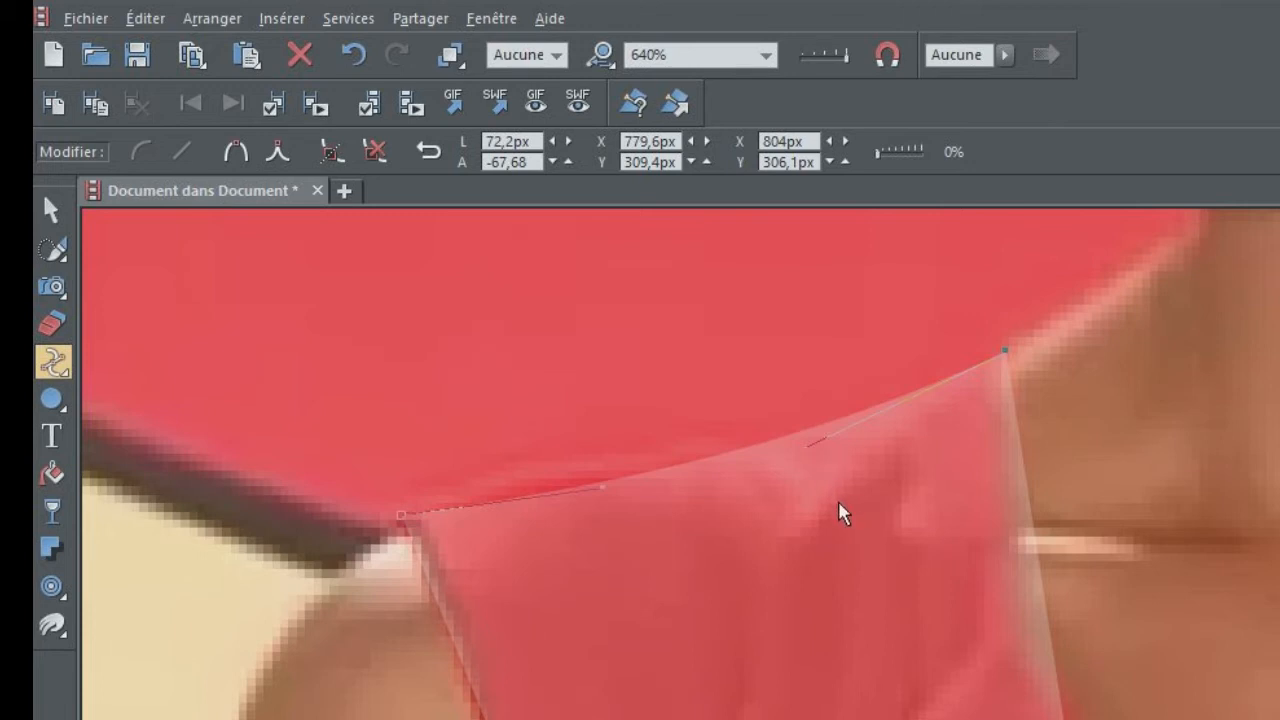
- Curve the neckline segment beside the woman's right shoulder and adjust its collar node to match the fabric edge
scroll(832, 487, up, 2)
scroll(1014, 622, down, 2)
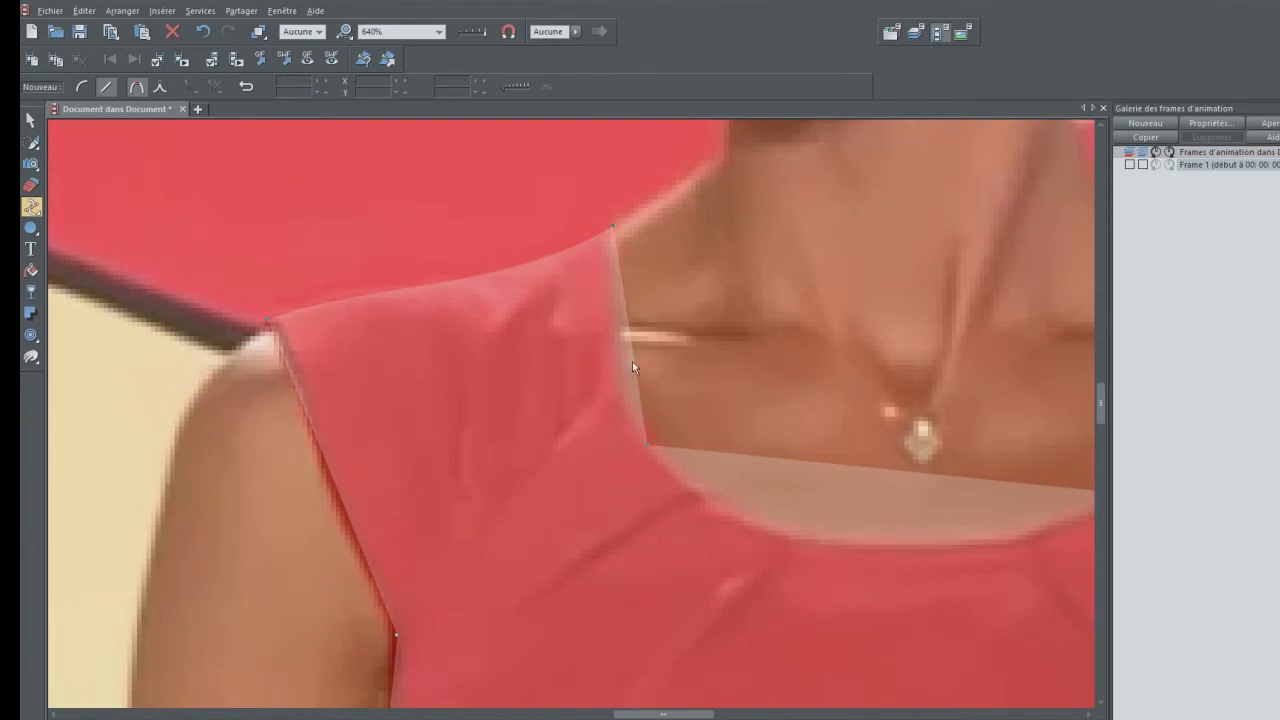
drag(632, 361, 620, 362)
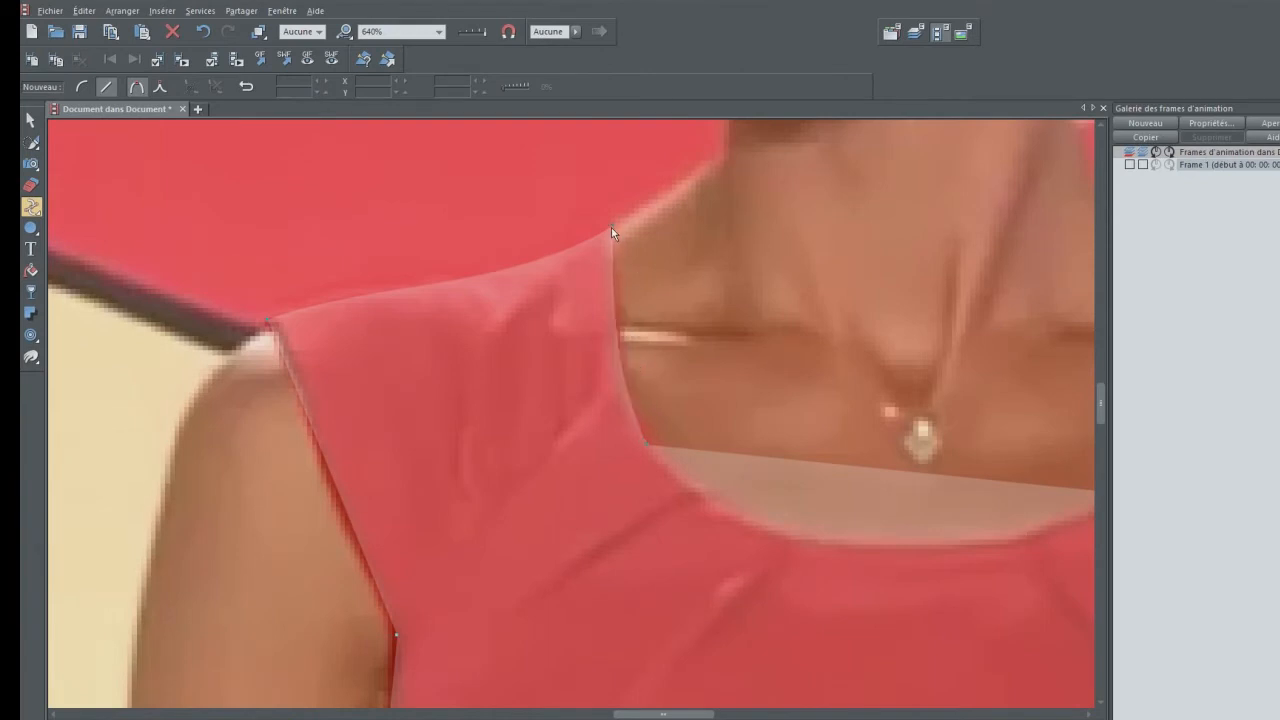
click(611, 227)
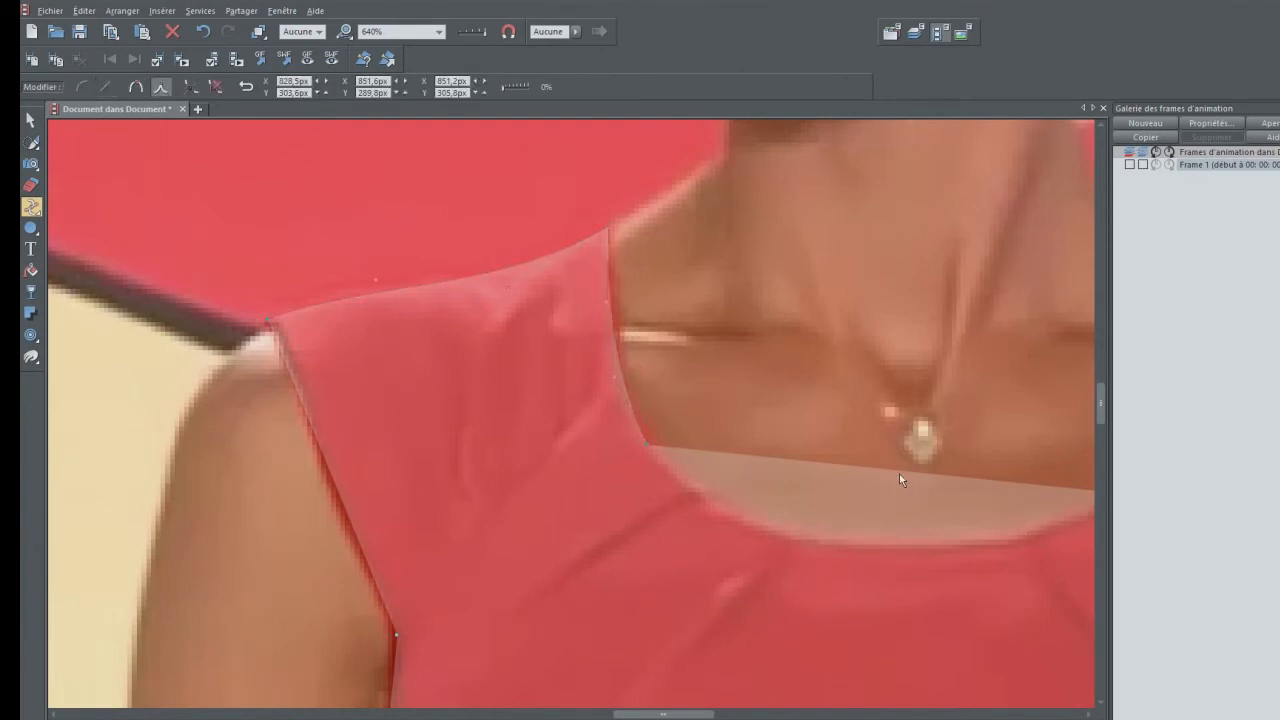
- Bend the bottom and left-shoulder segments of the neckline to the dress edge, adding a node on the lower curve
drag(899, 472, 621, 548)
click(497, 513)
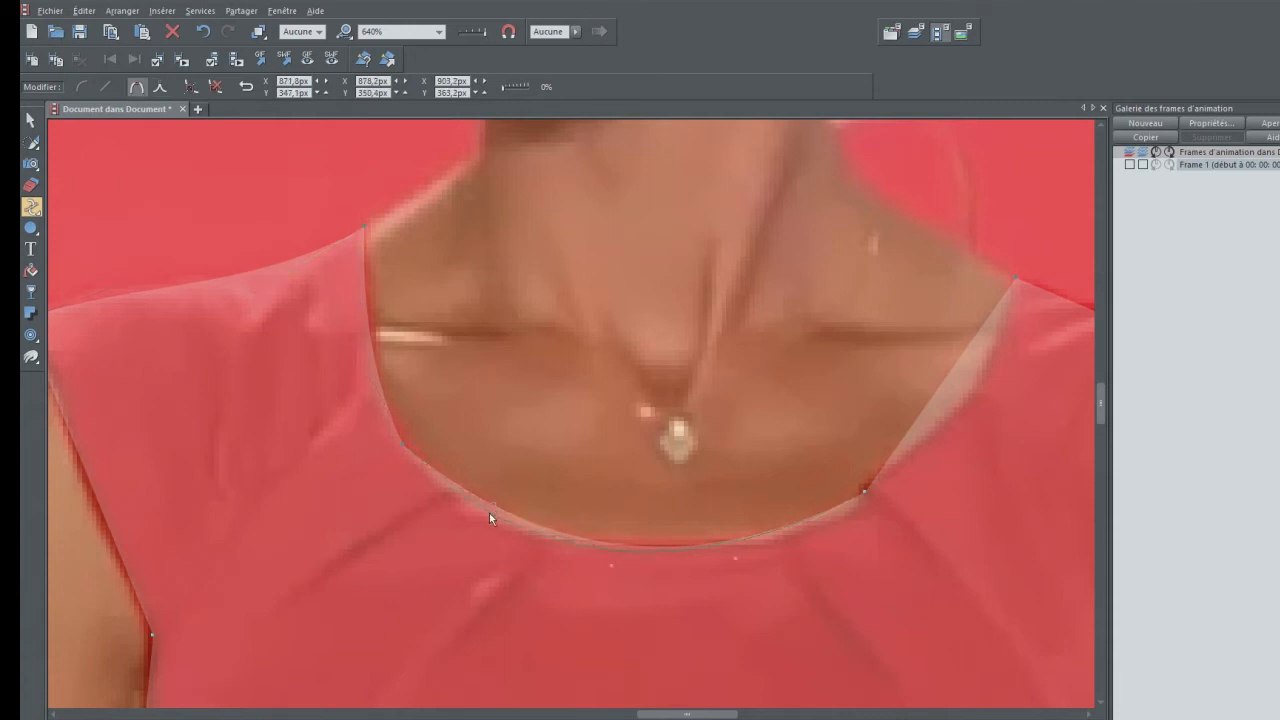
drag(490, 512, 541, 530)
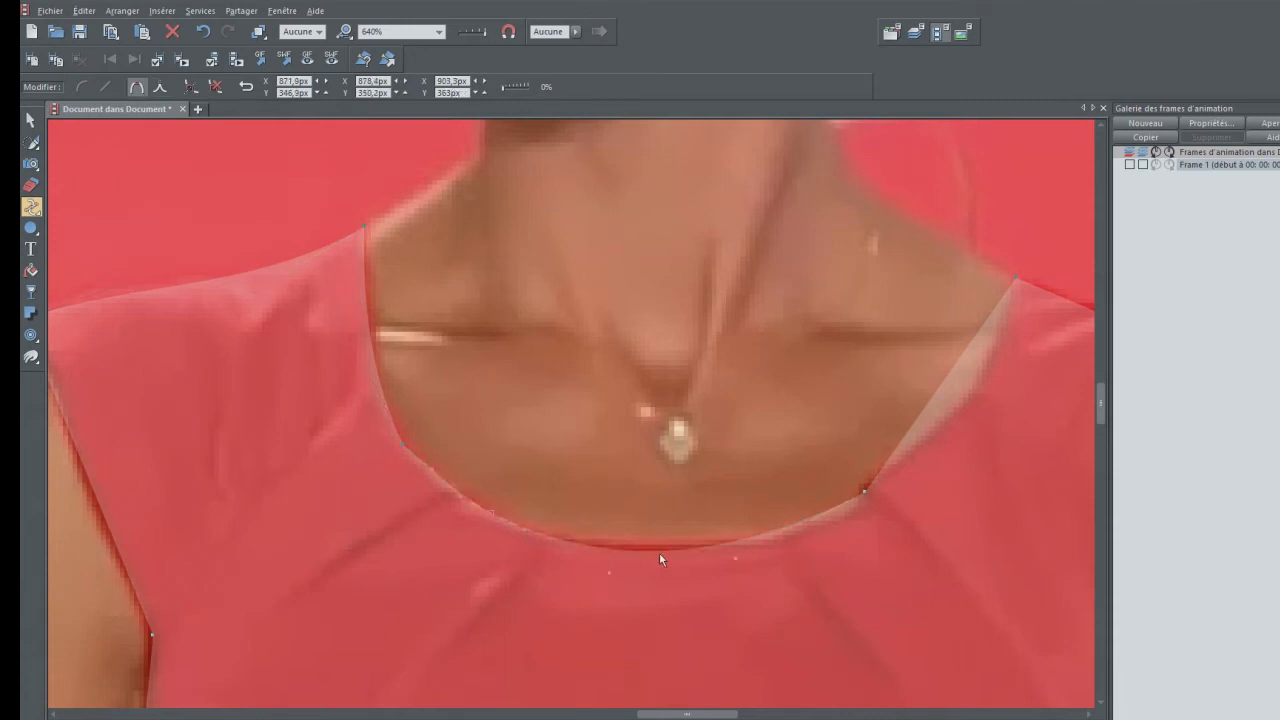
drag(659, 543, 659, 544)
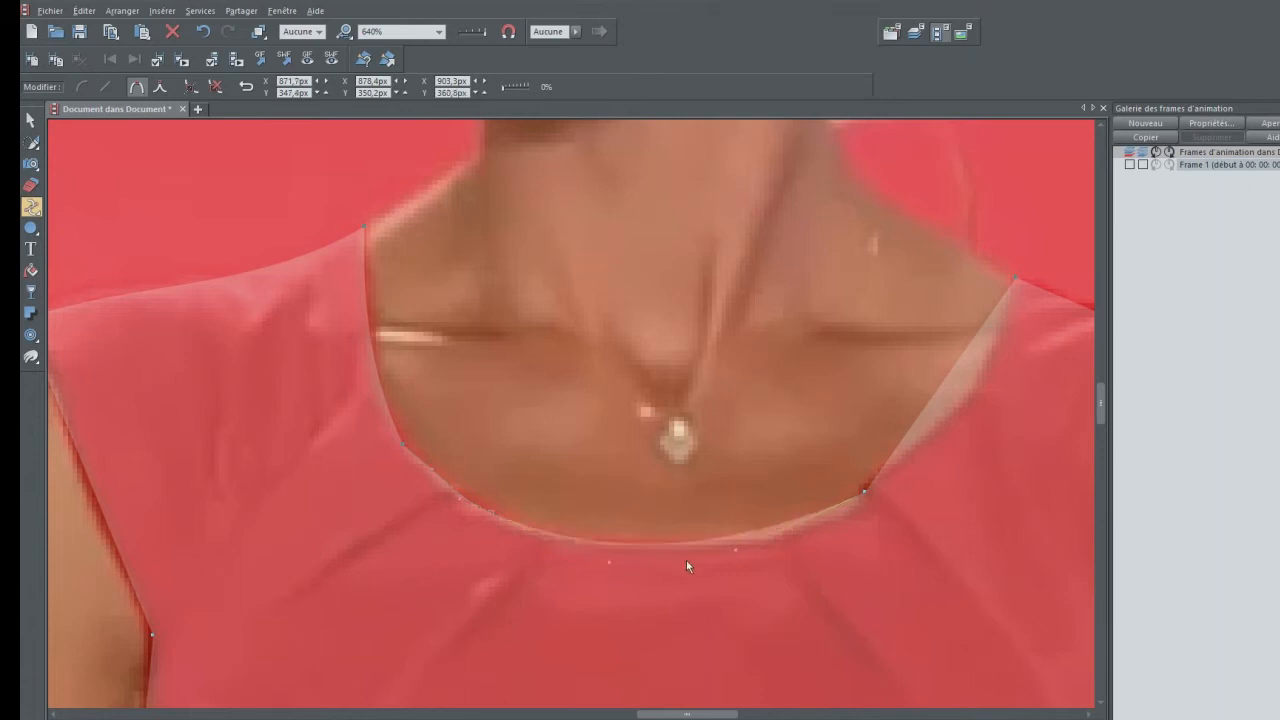
drag(939, 387, 970, 392)
click(864, 491)
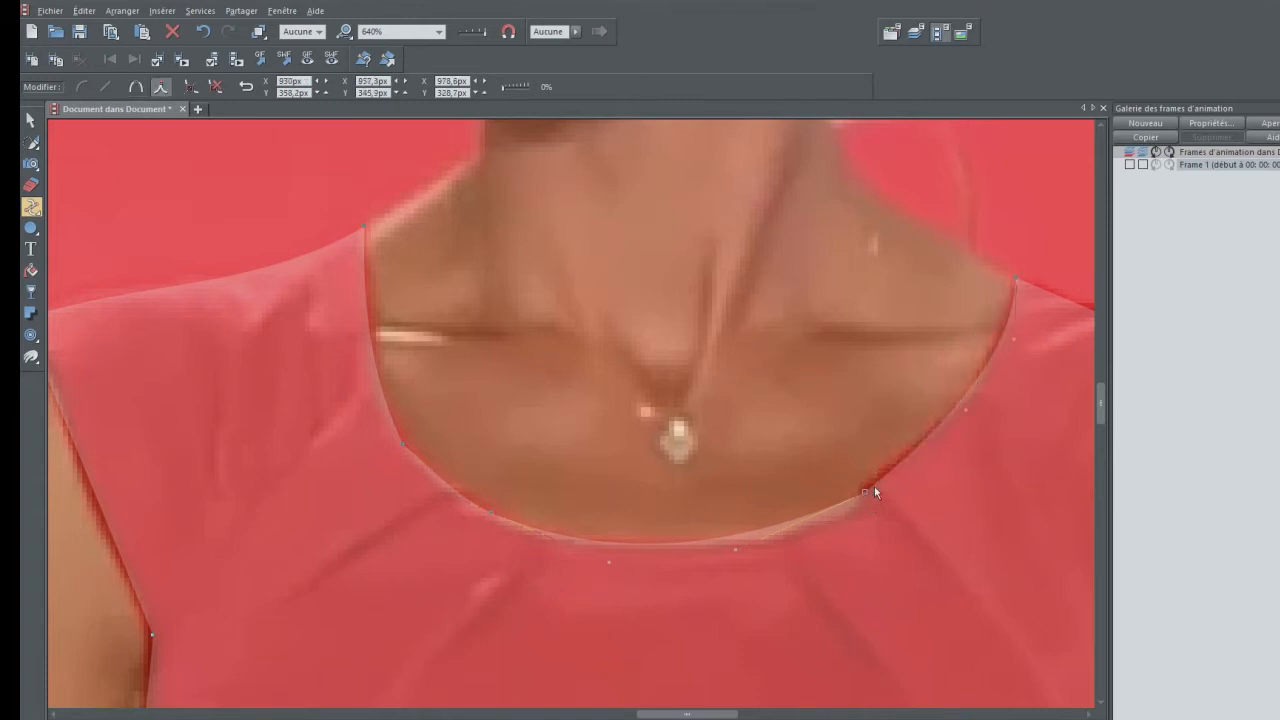
- Curve the mask edge over the woman's left shoulder and add a node near the collar to refine its fit
drag(740, 715, 822, 717)
mouse_move(420, 357)
mouse_down()
mouse_move(443, 328)
mouse_move(437, 341)
mouse_up()
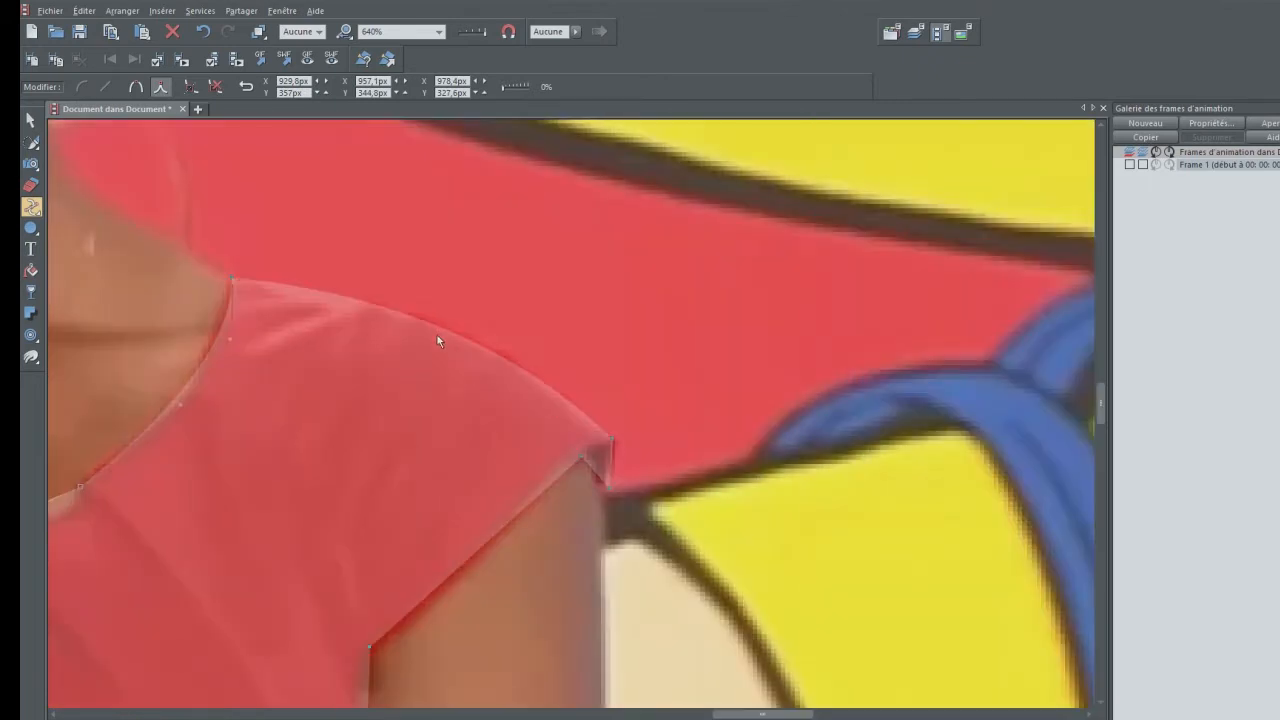
click(318, 295)
drag(318, 291, 349, 317)
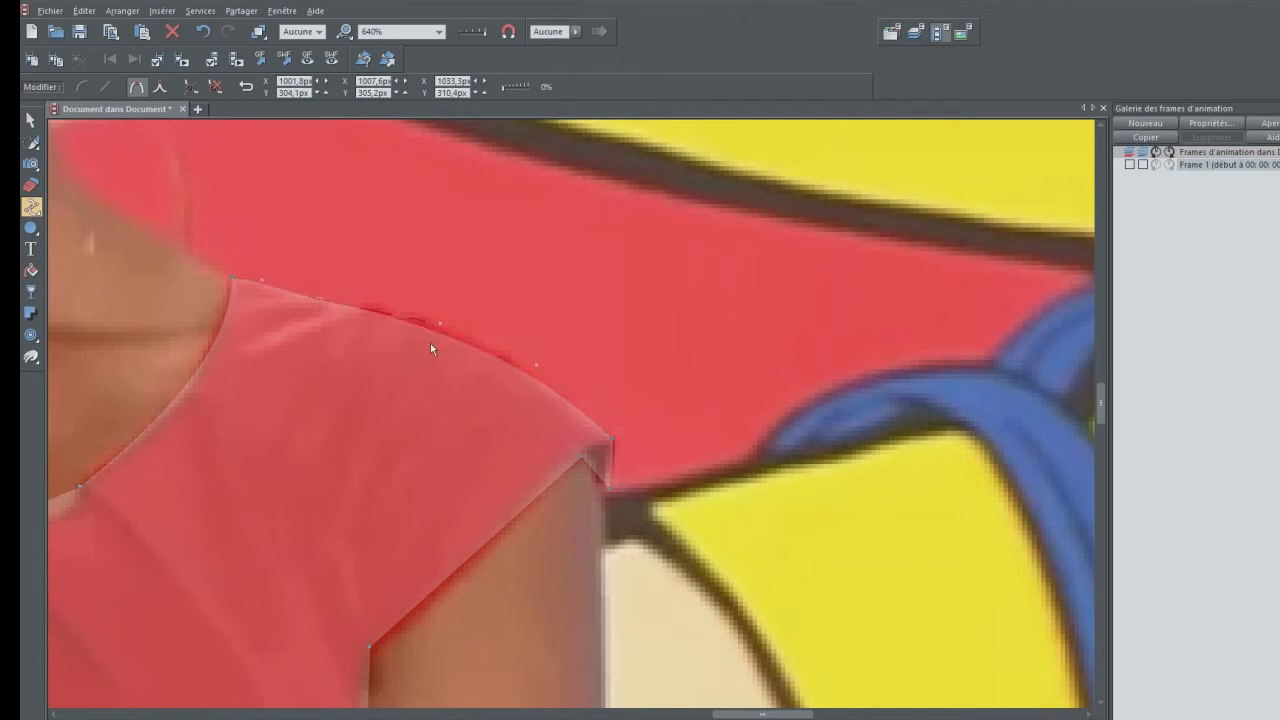
drag(444, 341, 449, 362)
- Adjust the mask nodes at the woman's left armpit and around the tip of that sleeve to fit the fabric
click(368, 646)
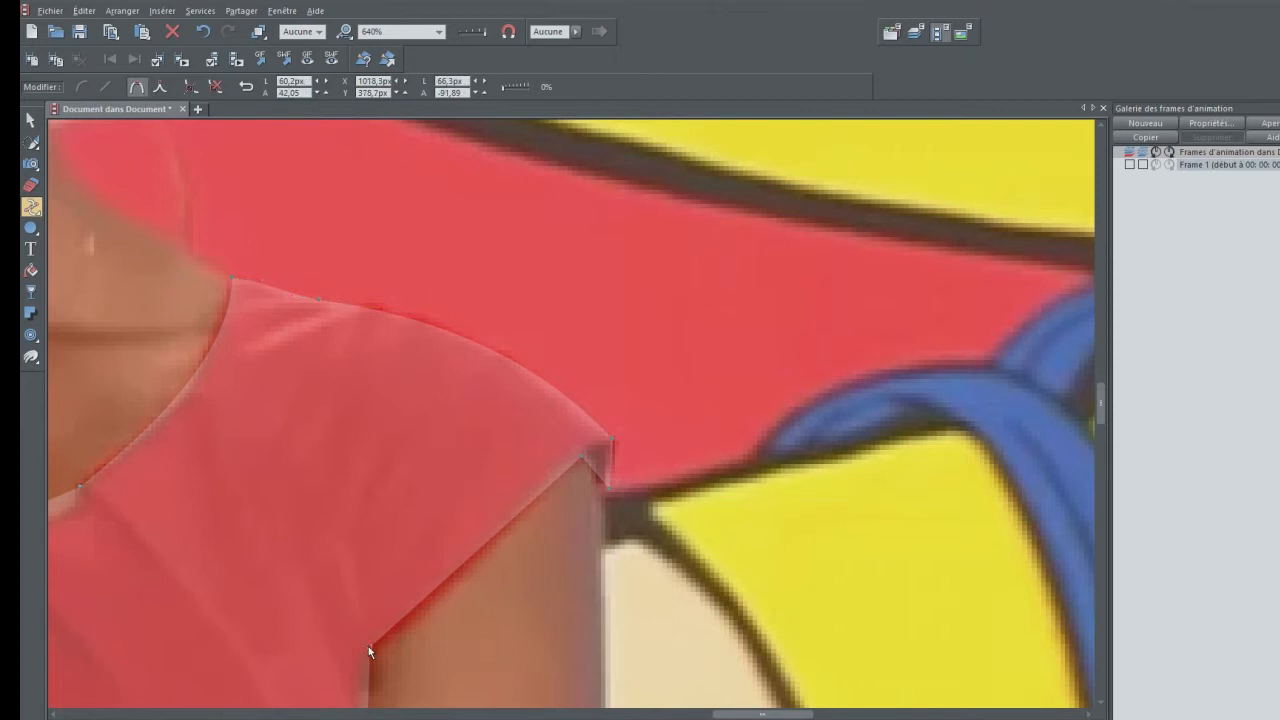
drag(368, 646, 375, 647)
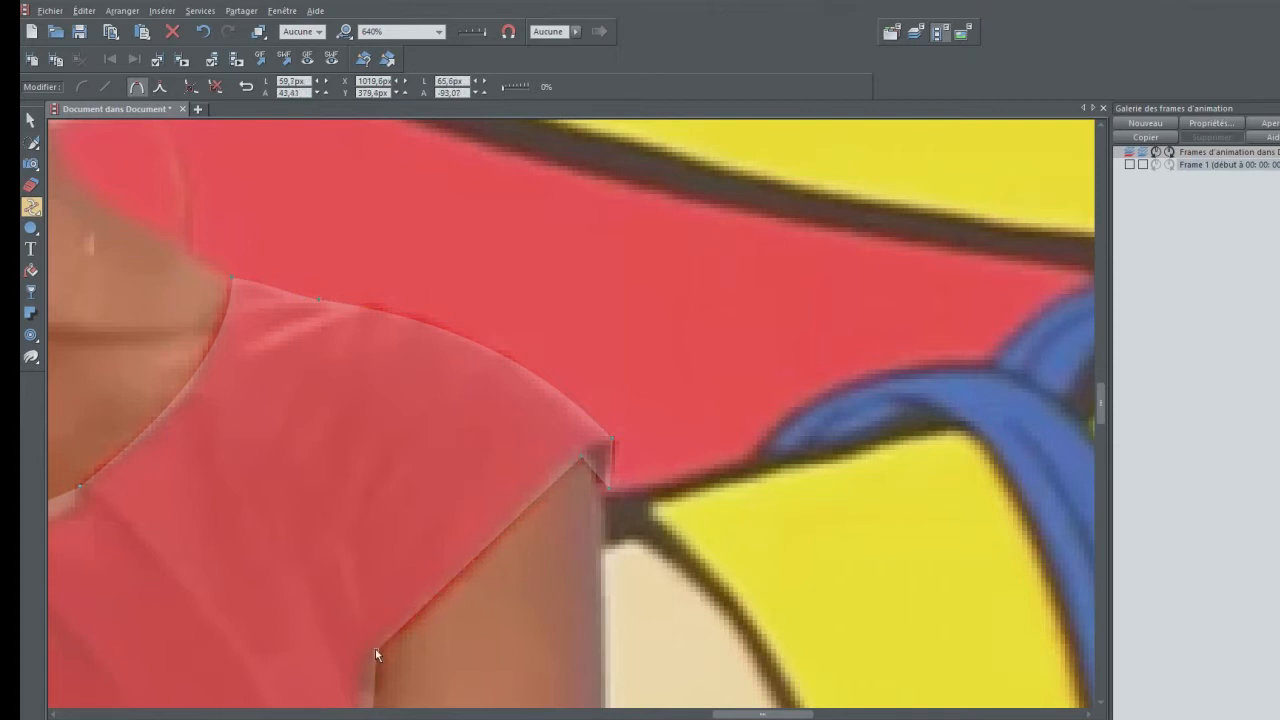
click(609, 482)
drag(609, 482, 619, 470)
click(610, 440)
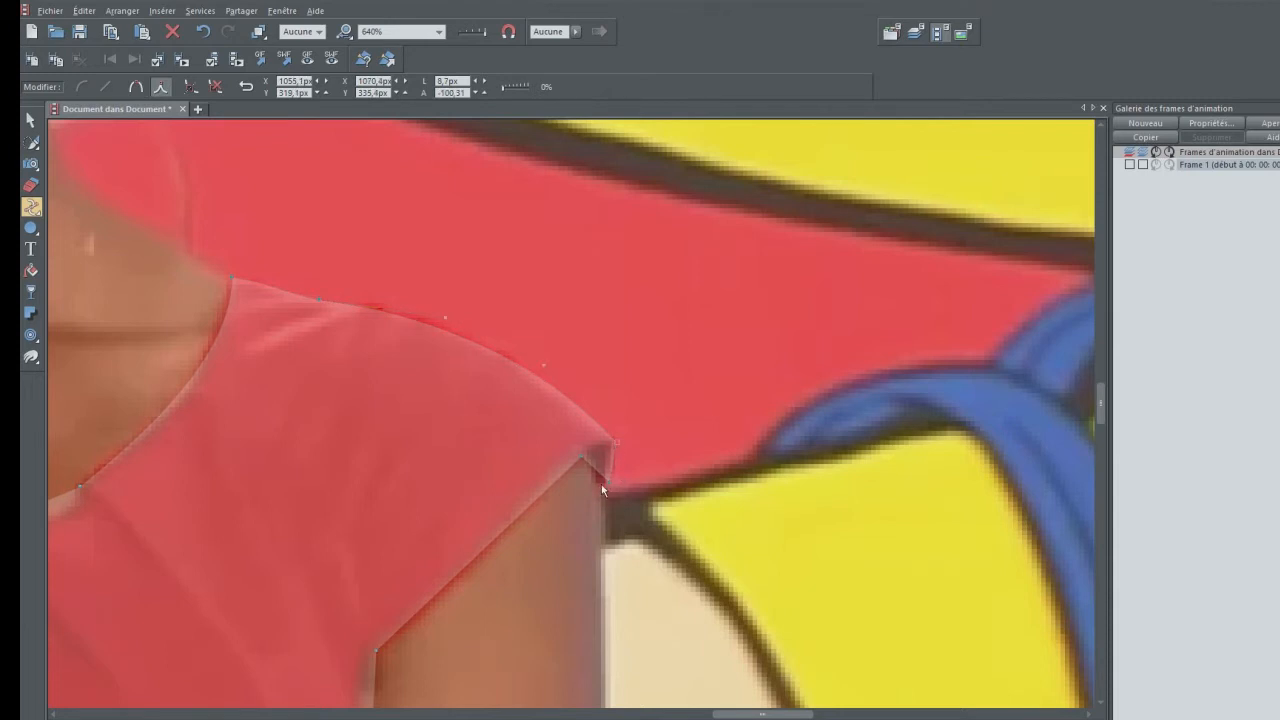
click(597, 472)
drag(595, 476, 597, 482)
- Fine-tune the mask node at the woman's left armpit to X 1016.6 px, Y 382.2 px
drag(1101, 403, 1101, 457)
scroll(634, 396, down, 2)
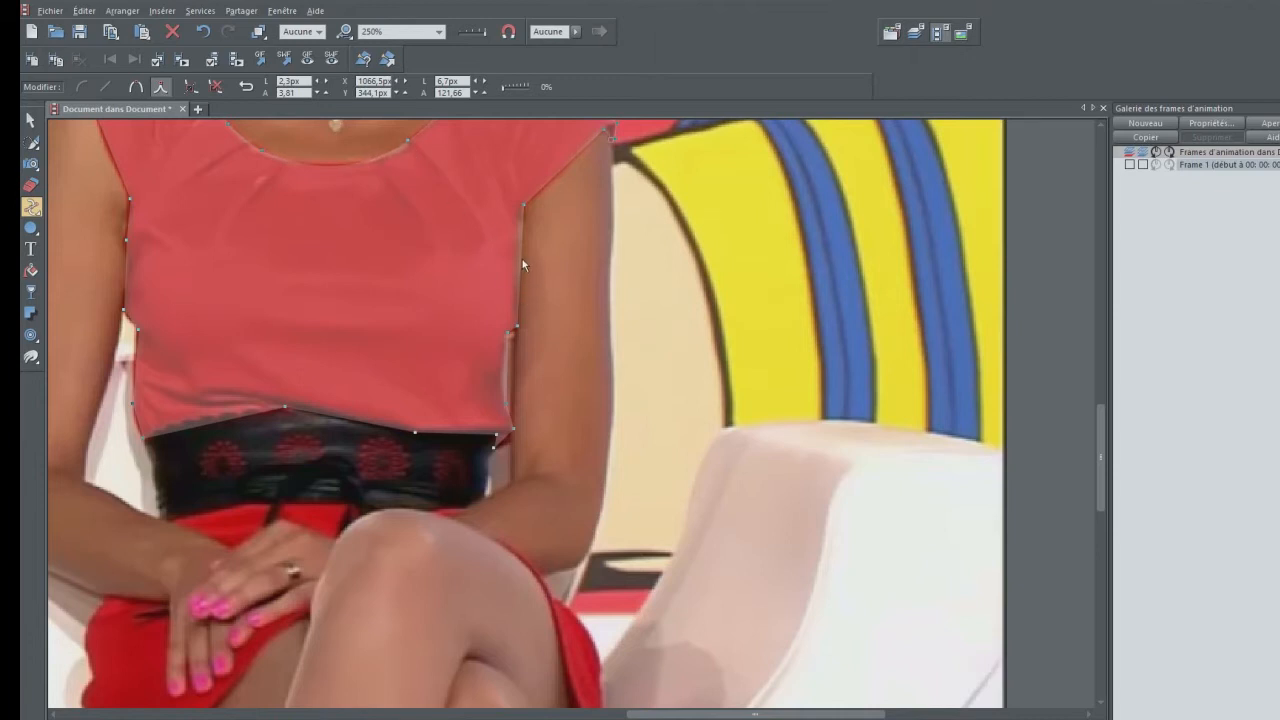
click(524, 202)
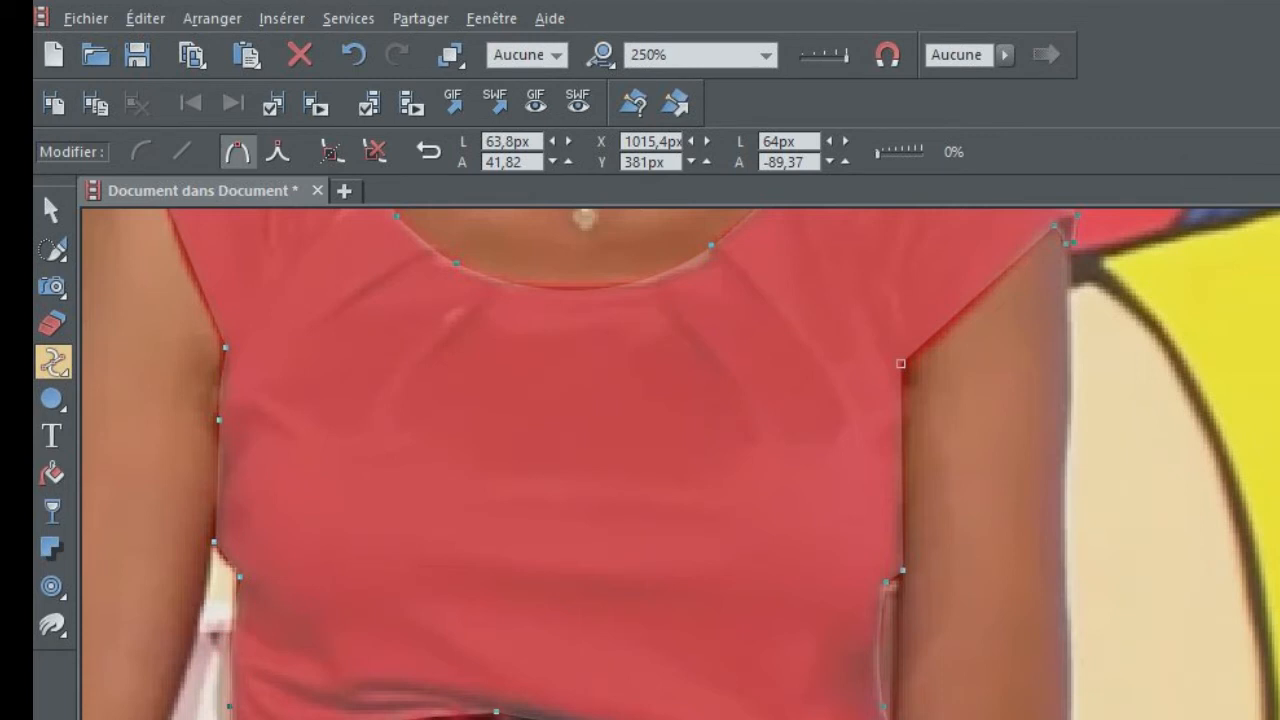
scroll(211, 511, up, 3)
drag(199, 513, 191, 517)
drag(901, 593, 905, 589)
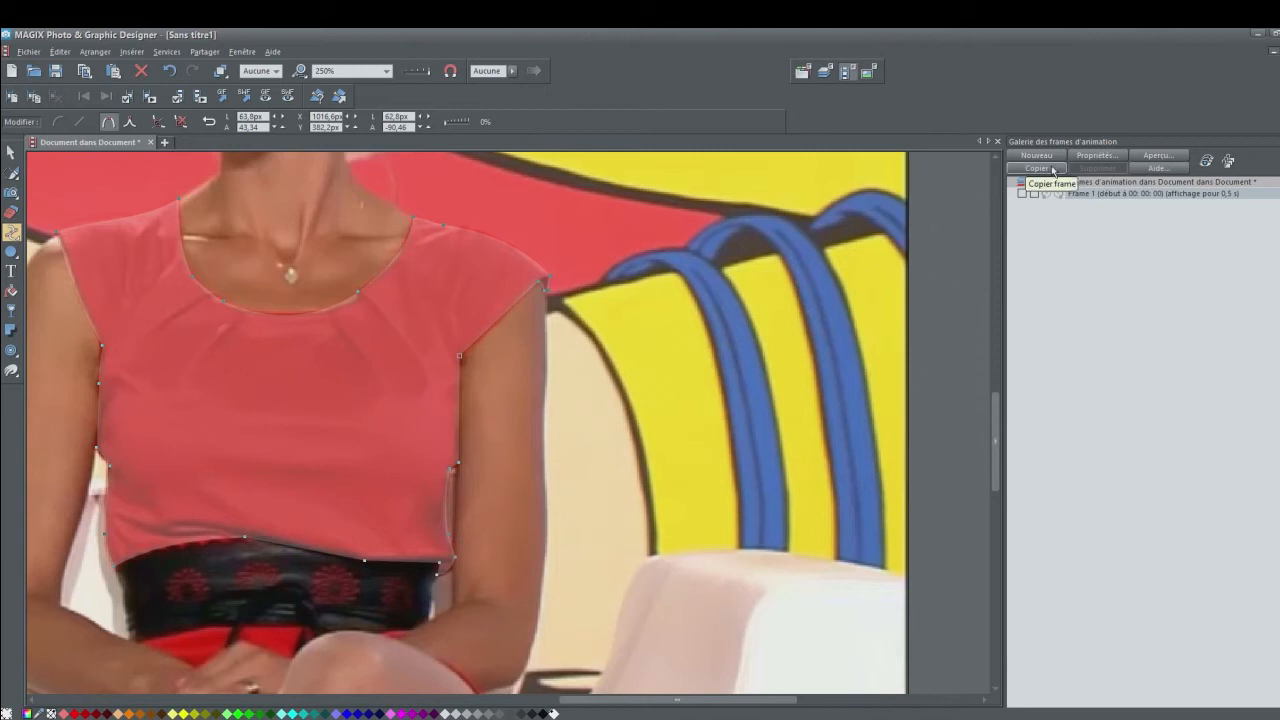
- Copy Frame 1 of the mask animation and check the new frame's properties without changing them
click(1052, 170)
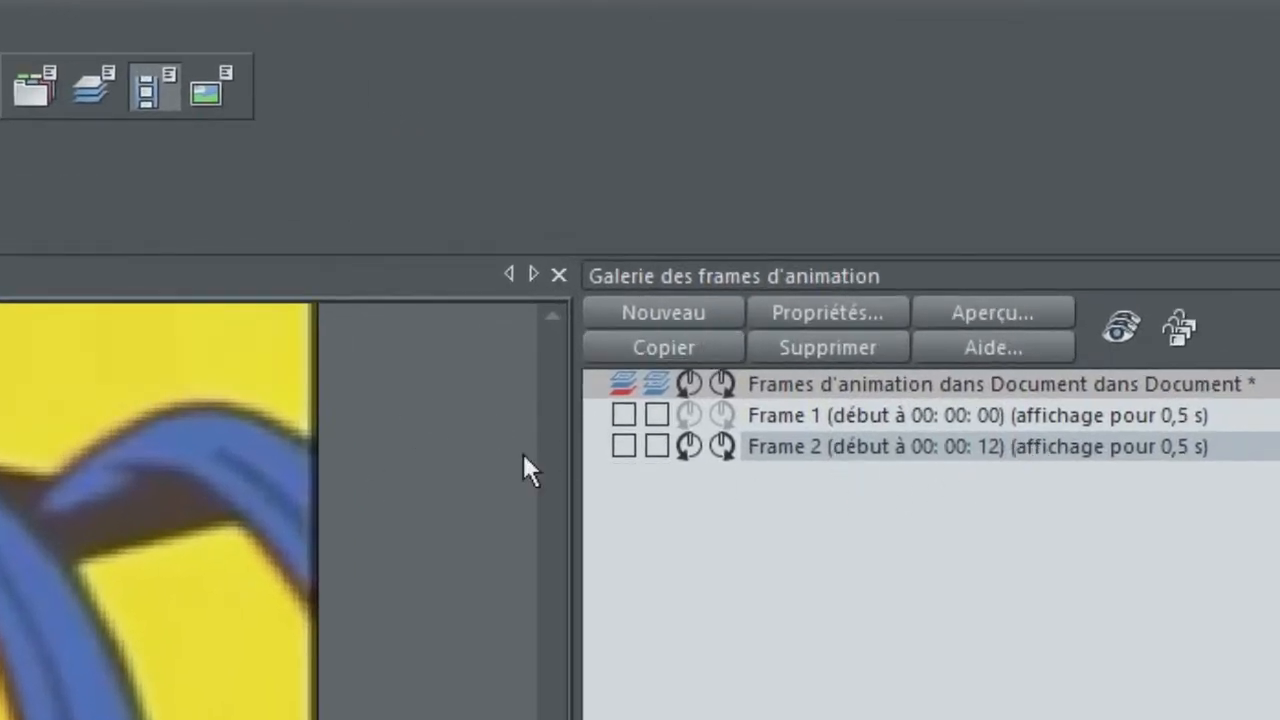
right_click(1145, 450)
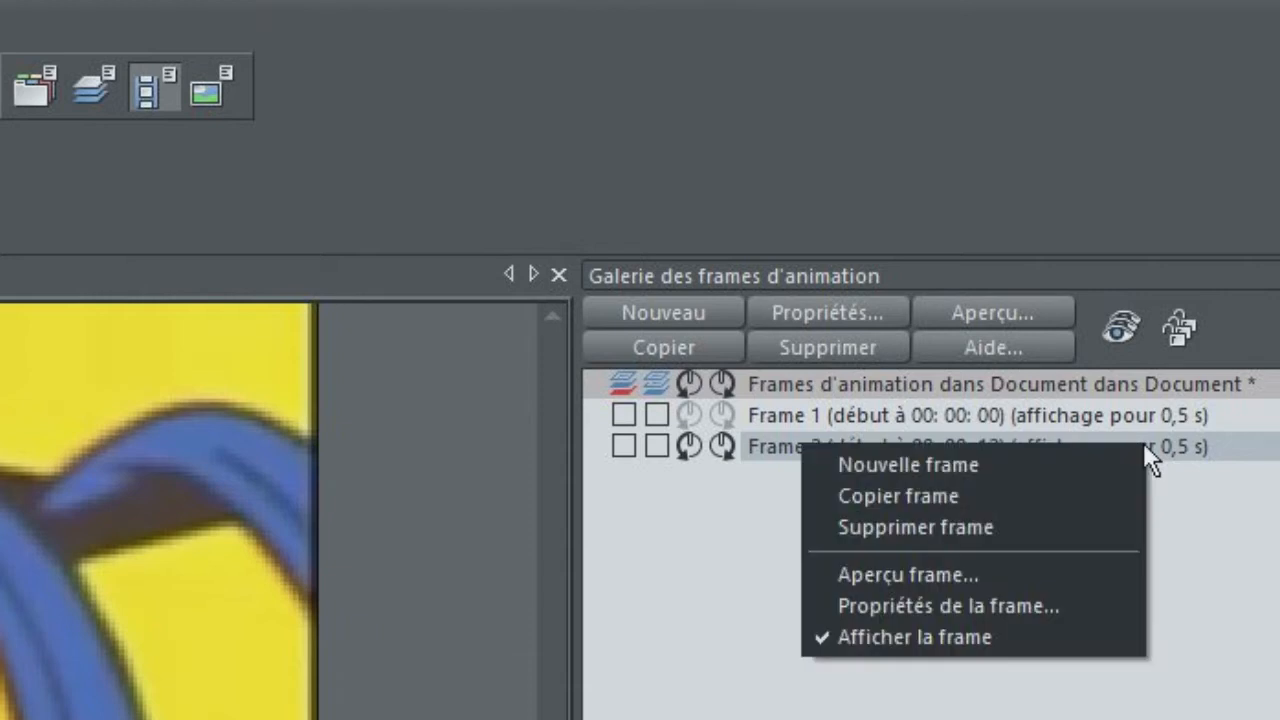
click(940, 606)
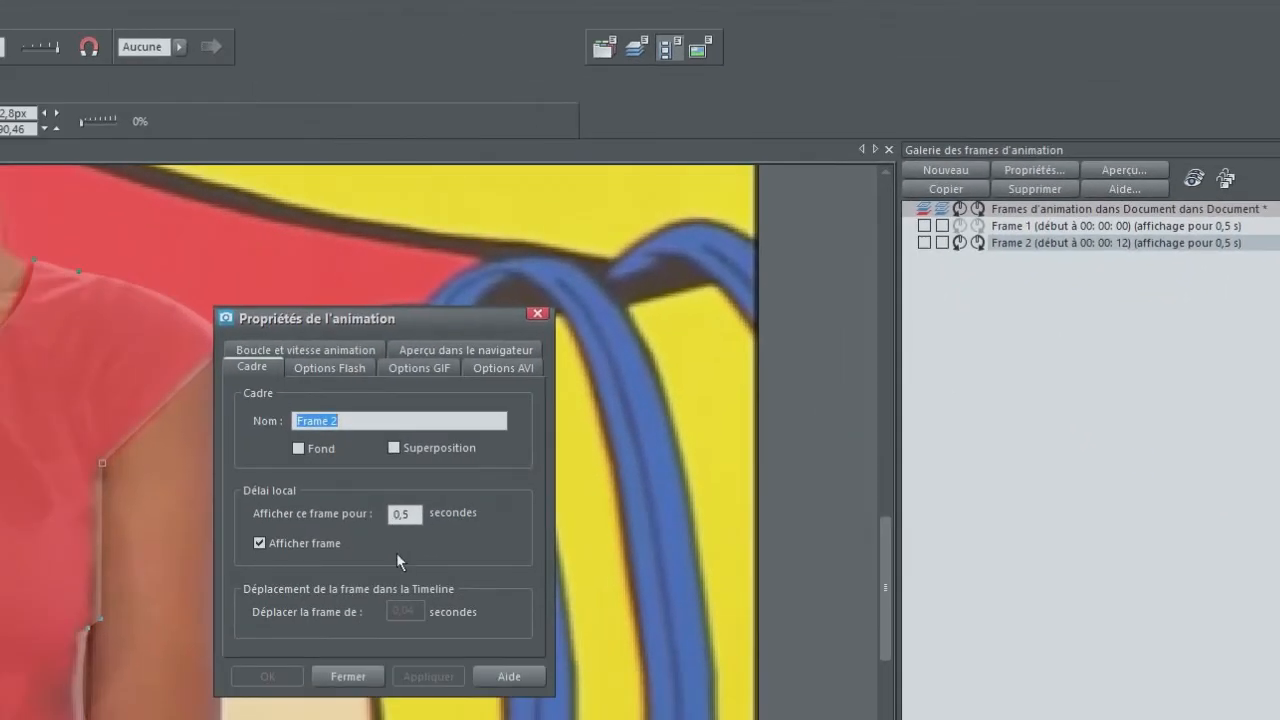
click(345, 675)
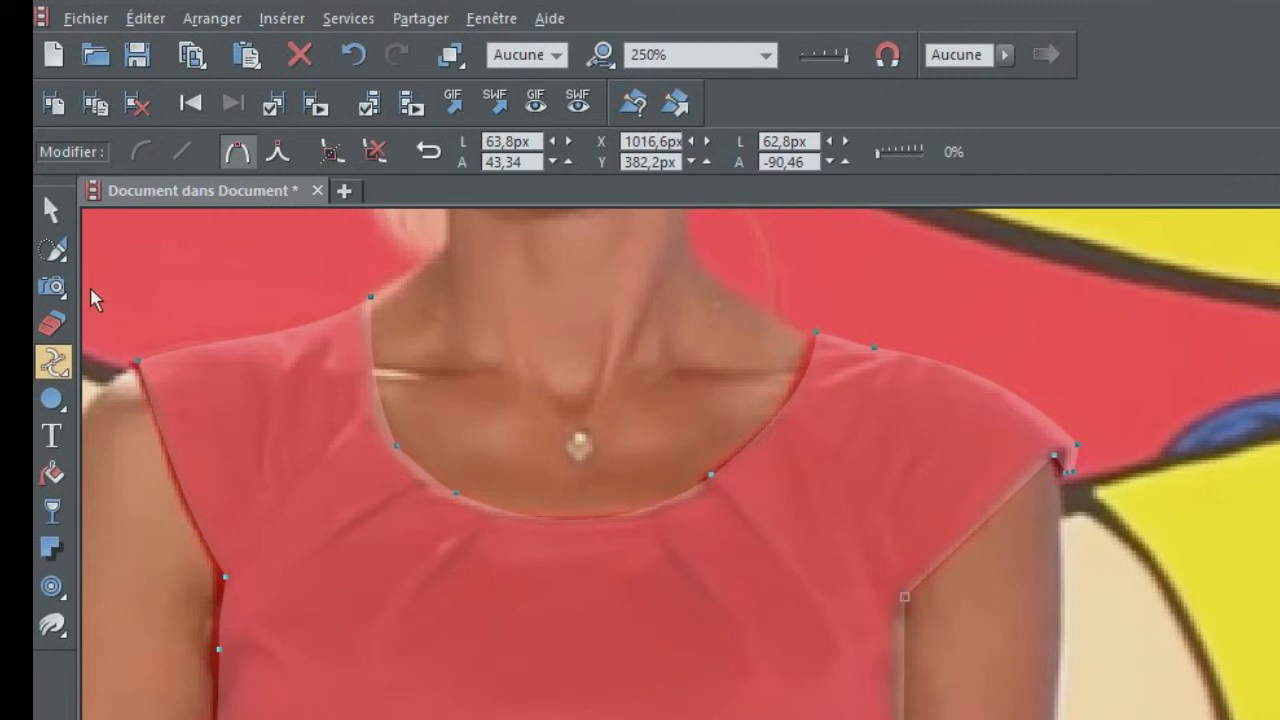
- Select the whole dress shape in Frame 2 and shift it slightly left to X 776.4 px, Y 289.4 px
mouse_move(61, 232)
click(52, 210)
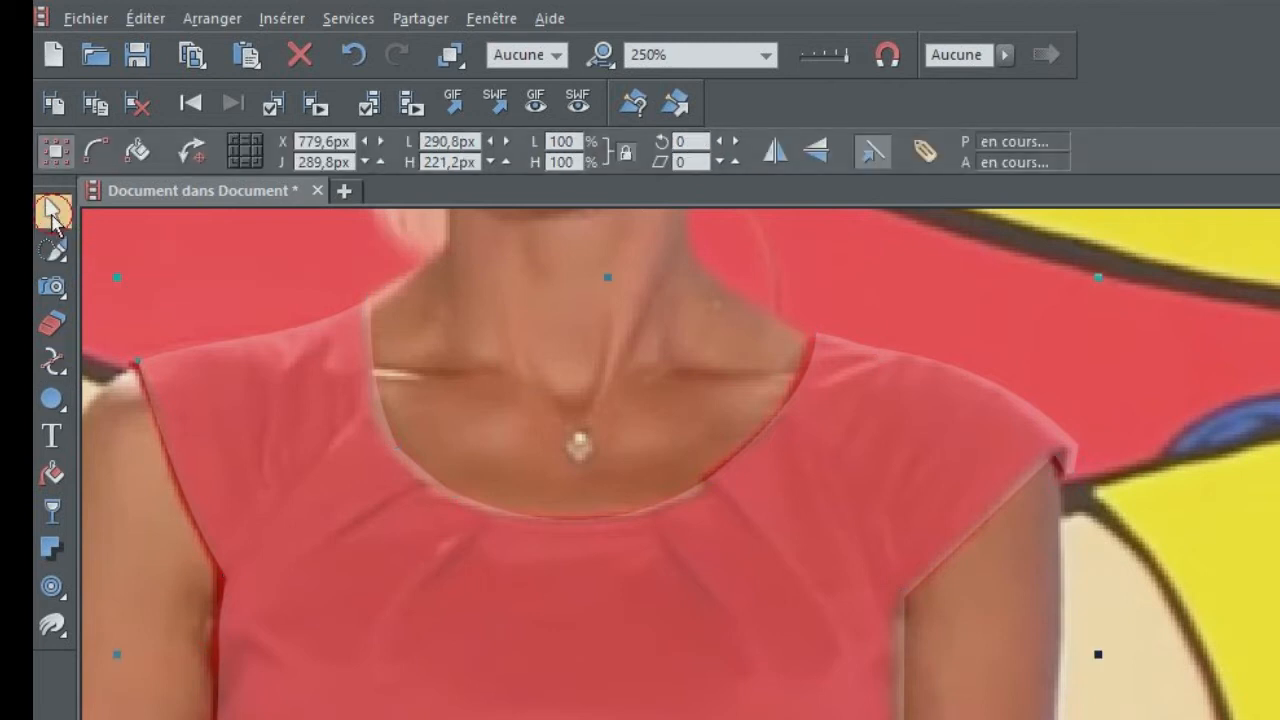
click(490, 700)
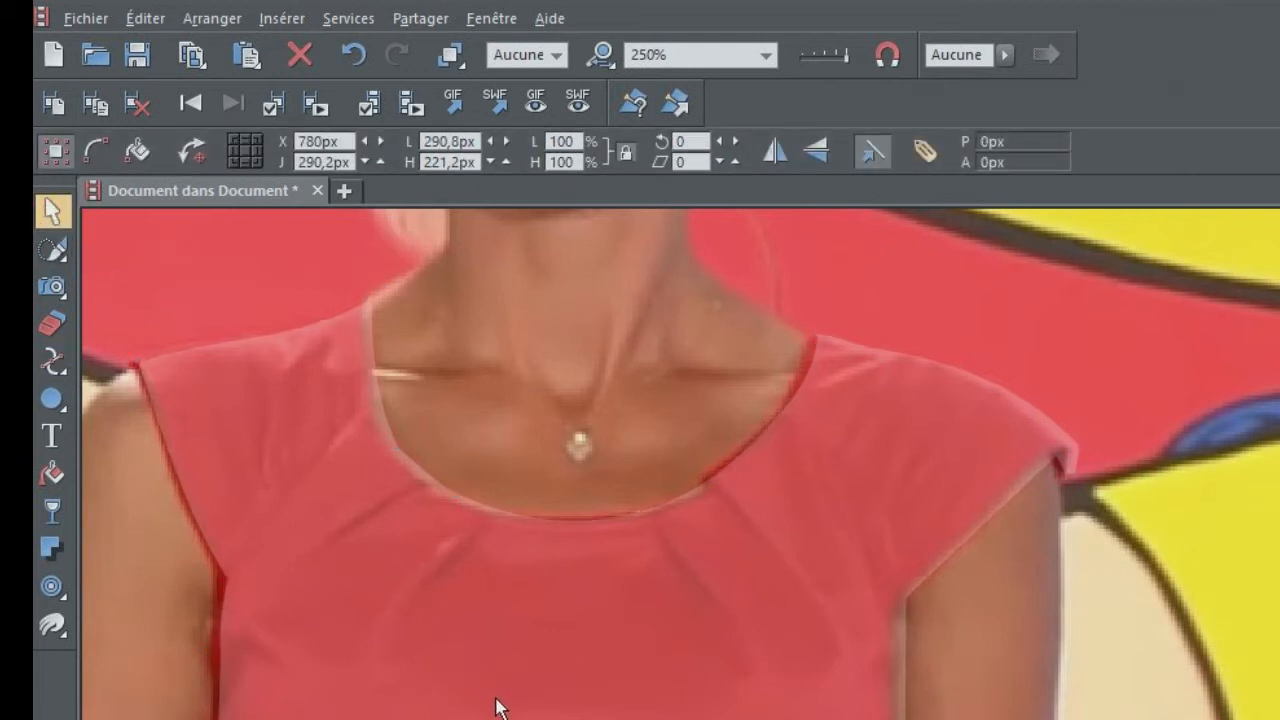
key(Left)
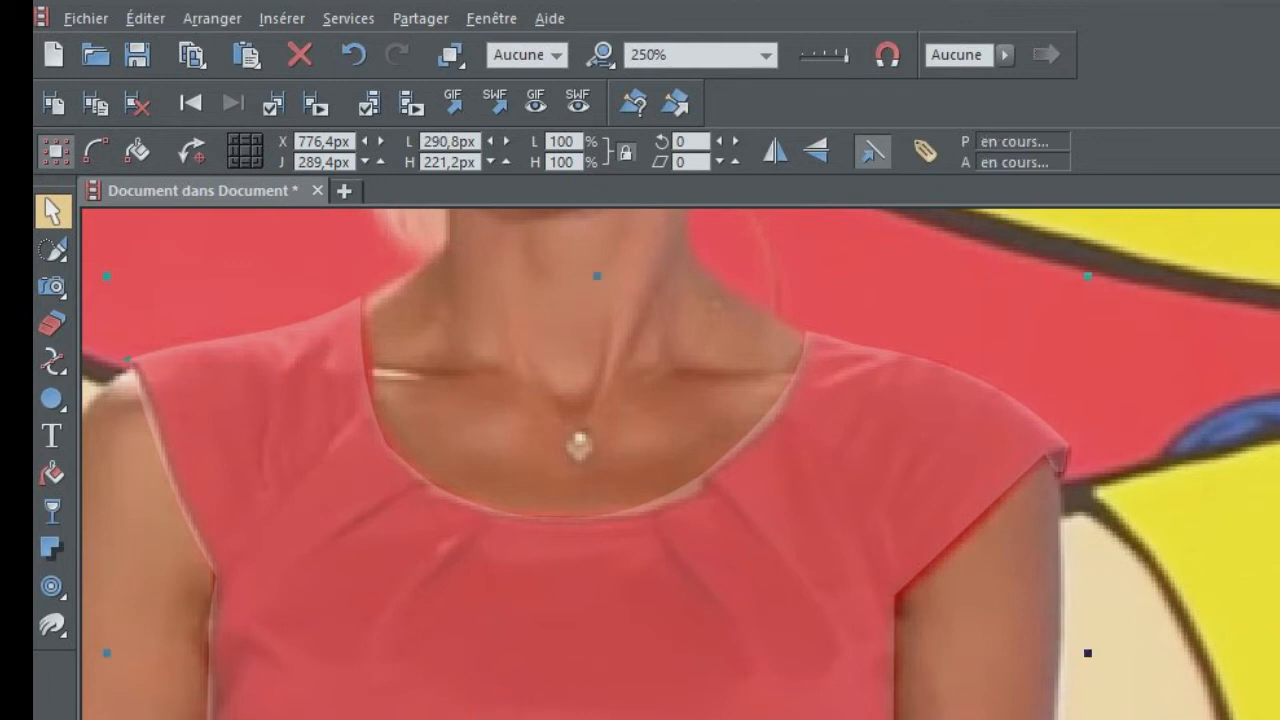
- Add two nodes along the Frame 2 mask's lower sleeve edge between the woman's left armpit and sleeve tip
click(53, 362)
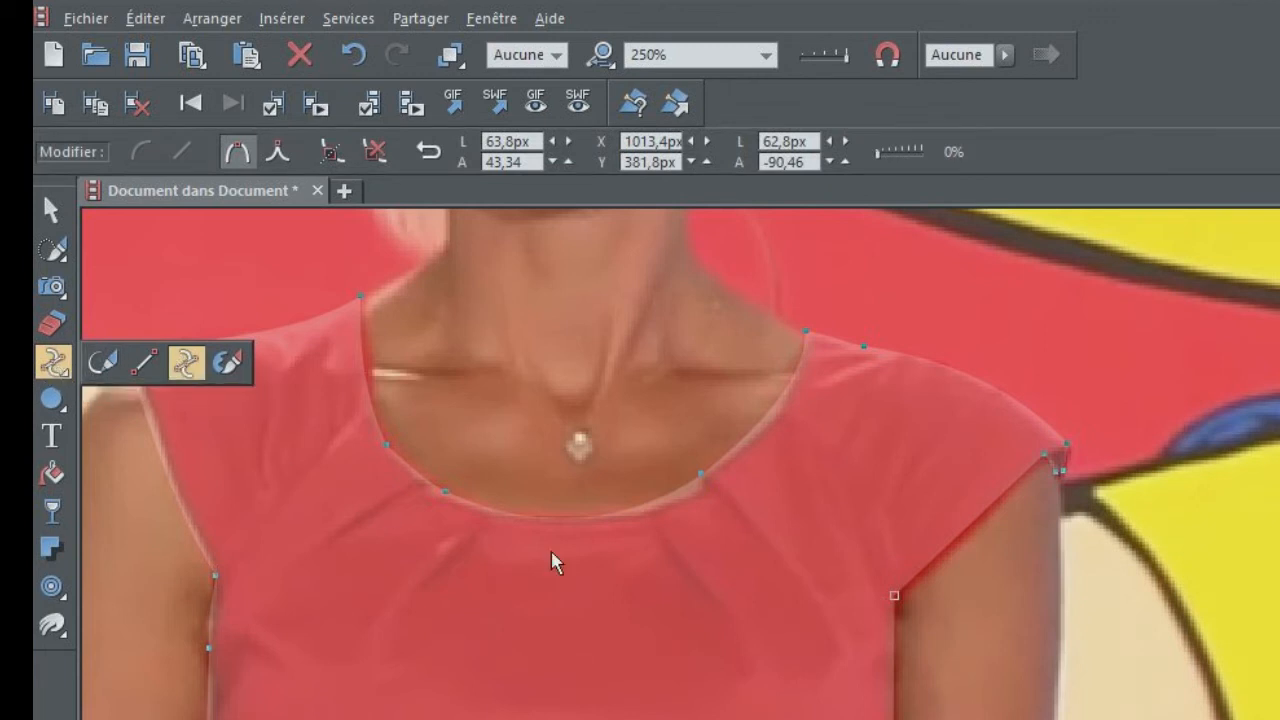
click(956, 550)
click(956, 550)
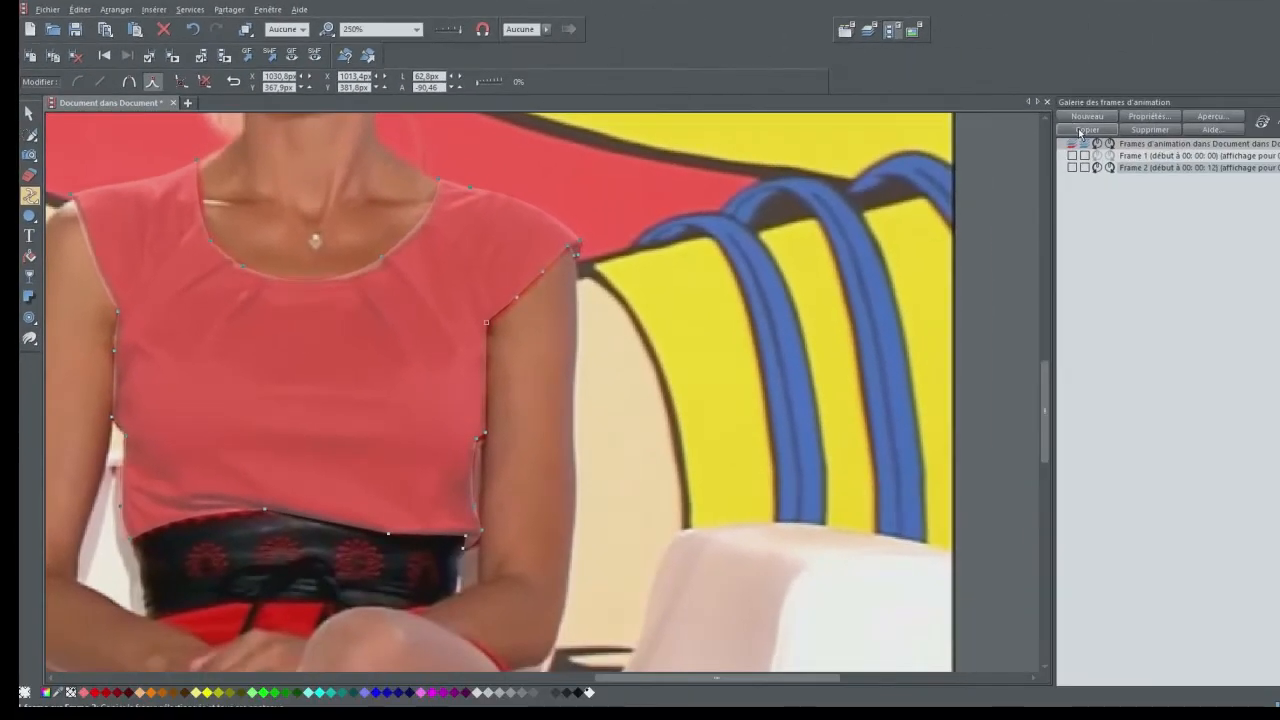
- Copy Frame 2 and shift the whole dress mask in Frame 3 slightly left to X 773.2 px, Y 292.2 px
click(1085, 130)
click(29, 113)
drag(236, 399, 227, 396)
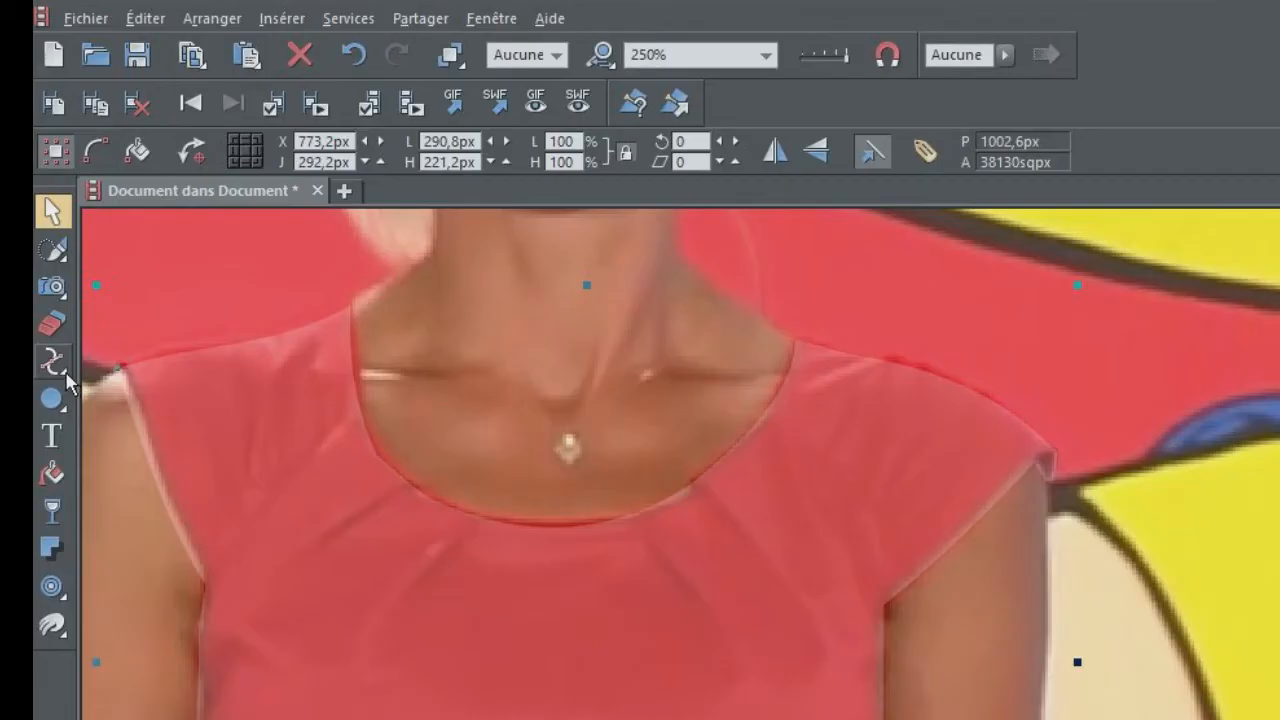
click(64, 372)
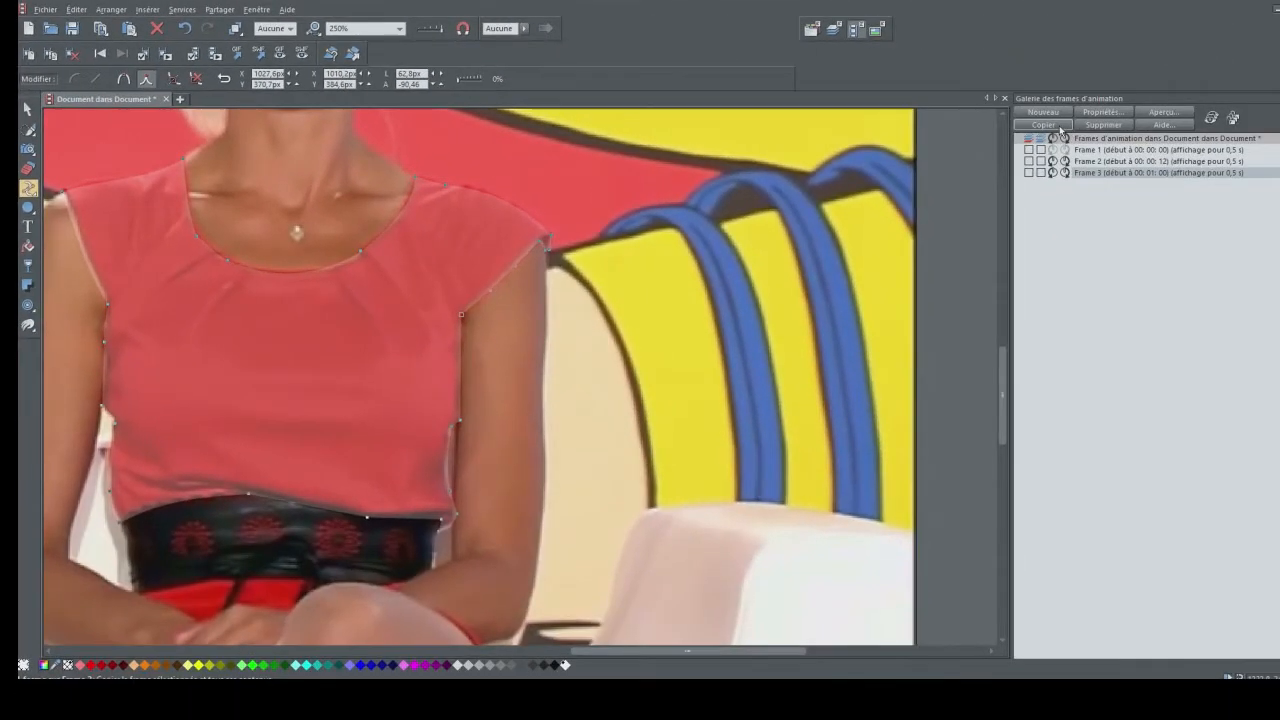
- Copy Frame 3 and shift the whole dress mask in Frame 4 left to X 767.2 px, Y 291.4 px
click(1060, 127)
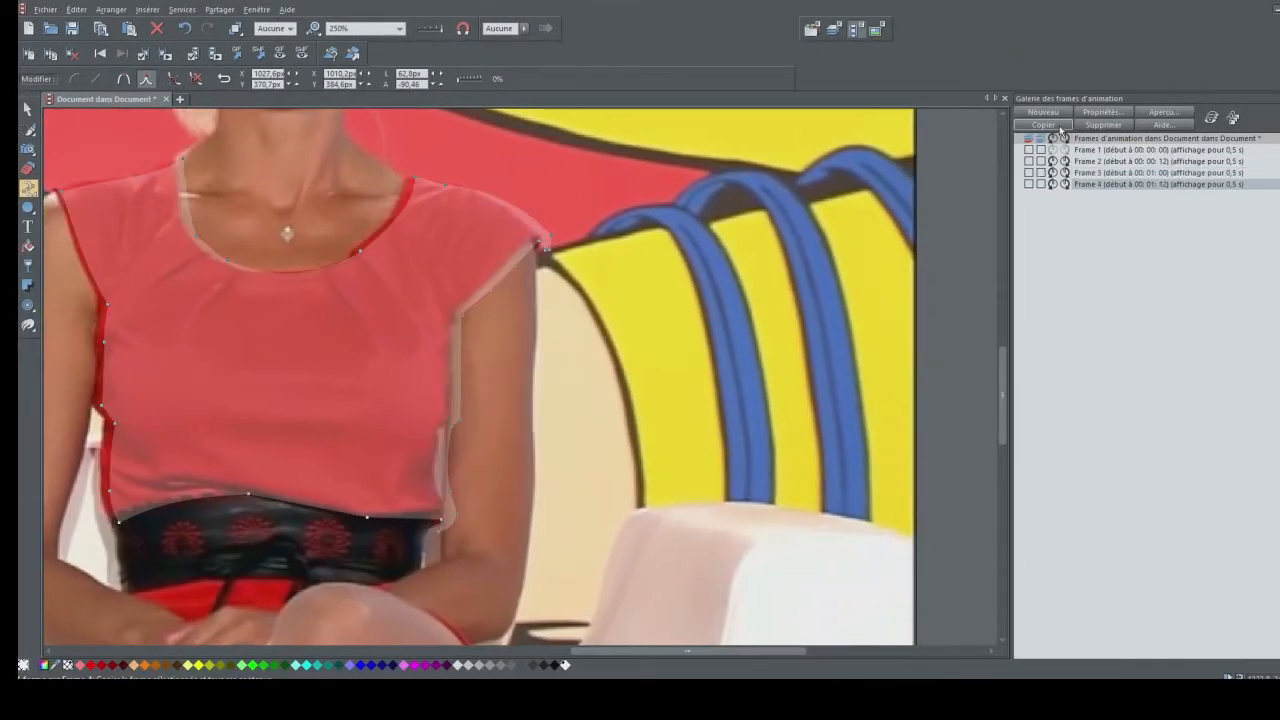
click(51, 212)
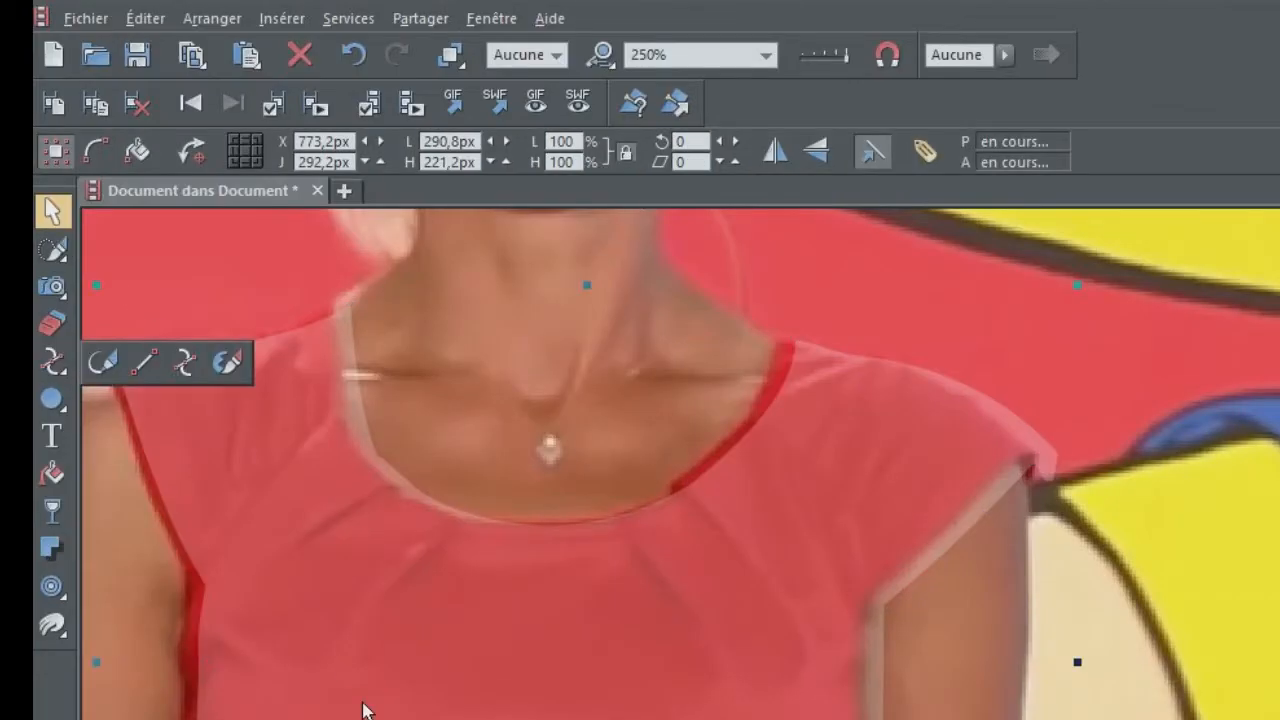
mouse_move(560, 600)
mouse_down()
mouse_move(549, 592)
mouse_move(545, 605)
mouse_move(552, 596)
mouse_up()
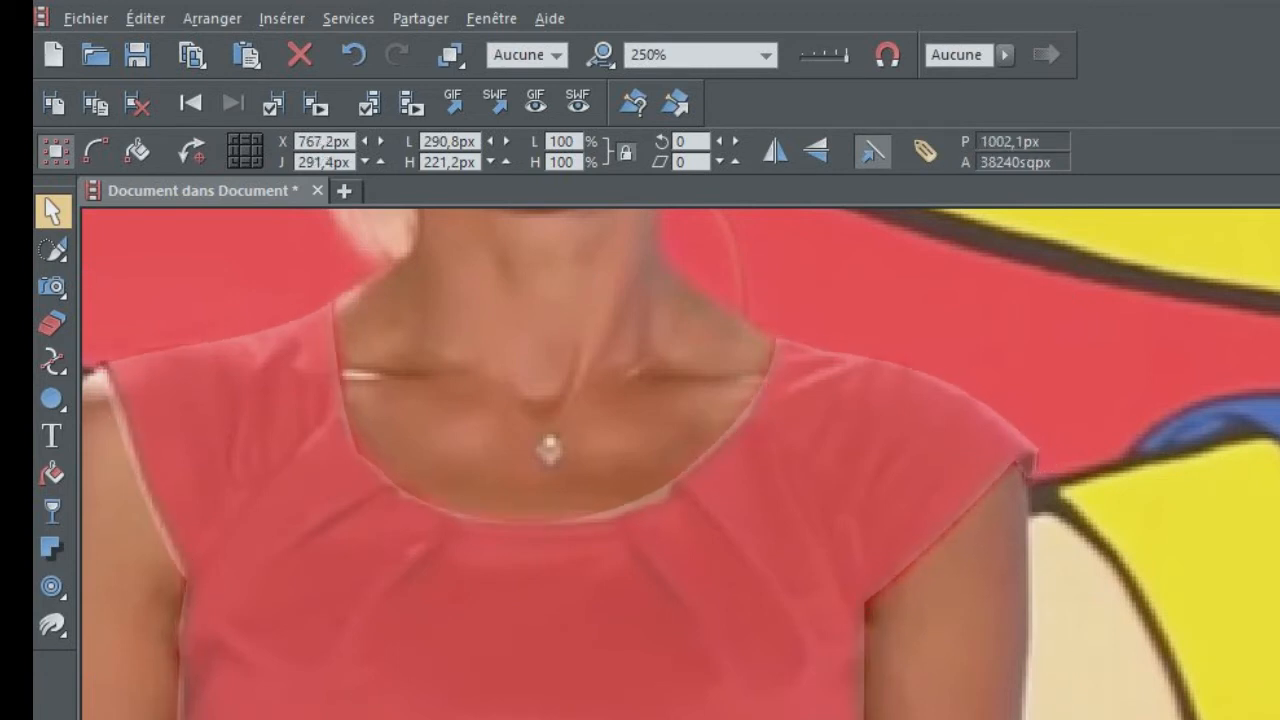
- Move the Frame 4 mask node at the woman's right sleeve tip inward to X 769.8 px, Y 310.6 px
click(188, 366)
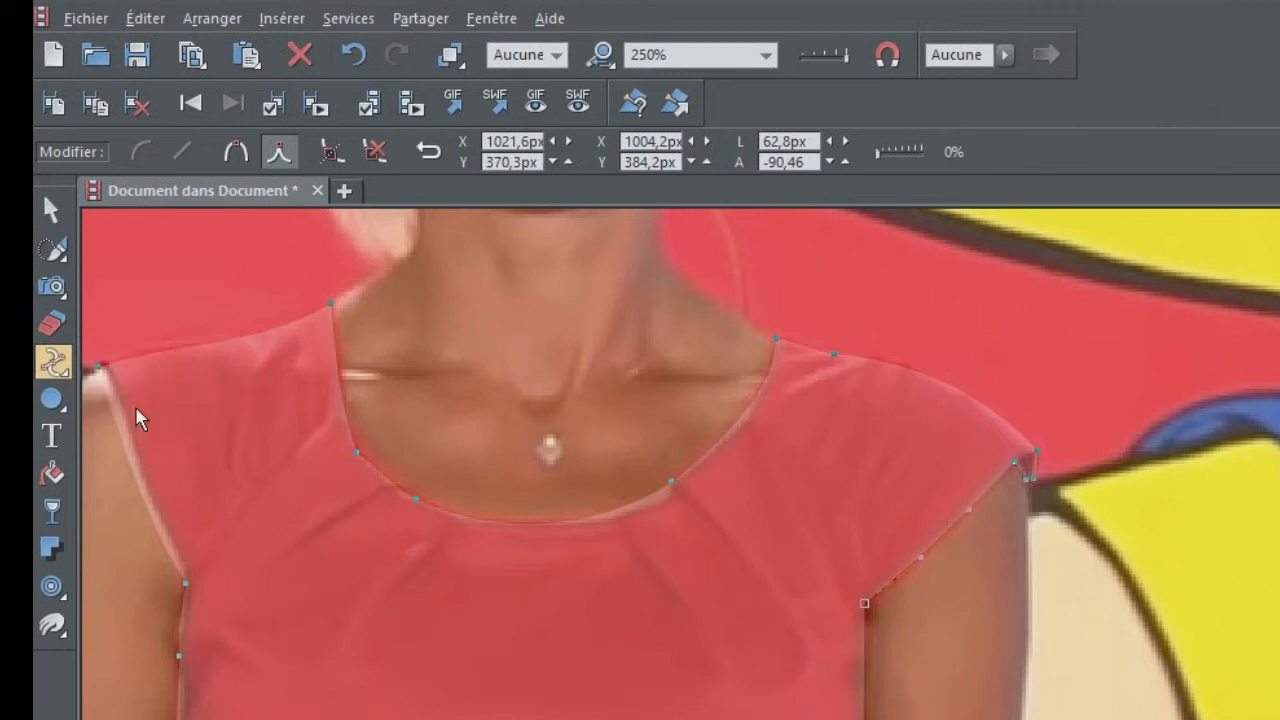
drag(93, 369, 118, 371)
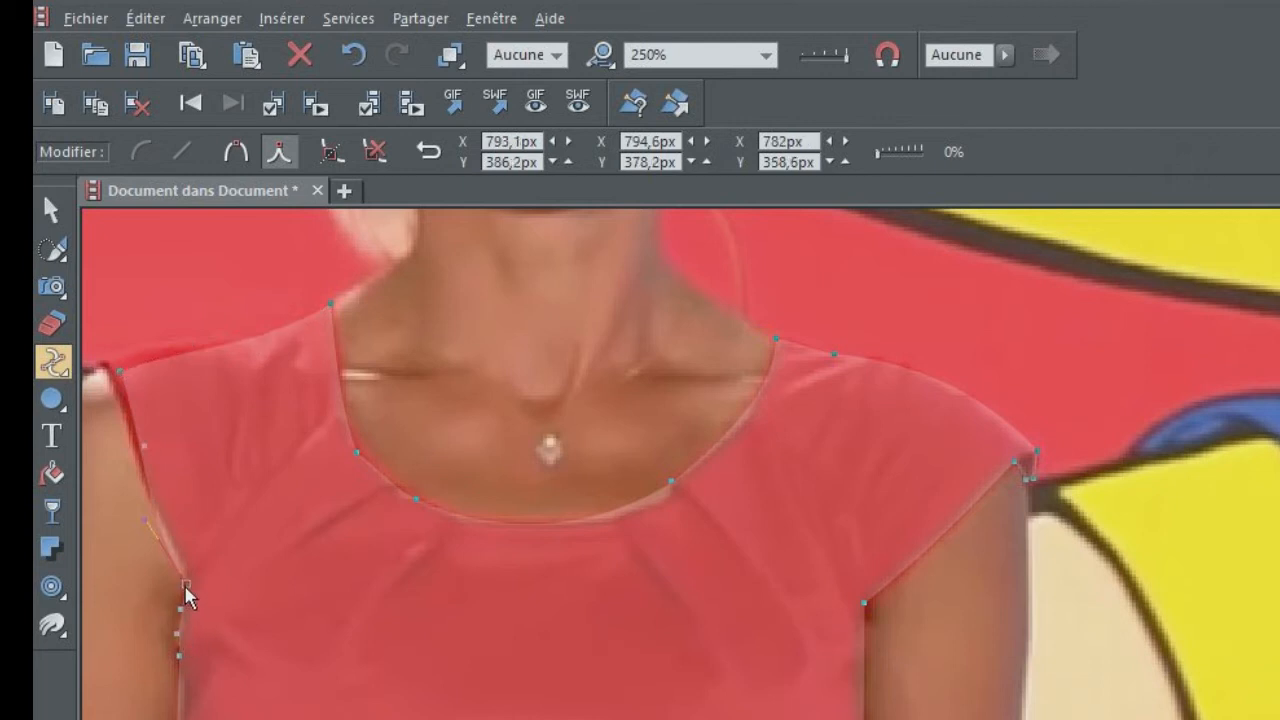
drag(118, 371, 107, 372)
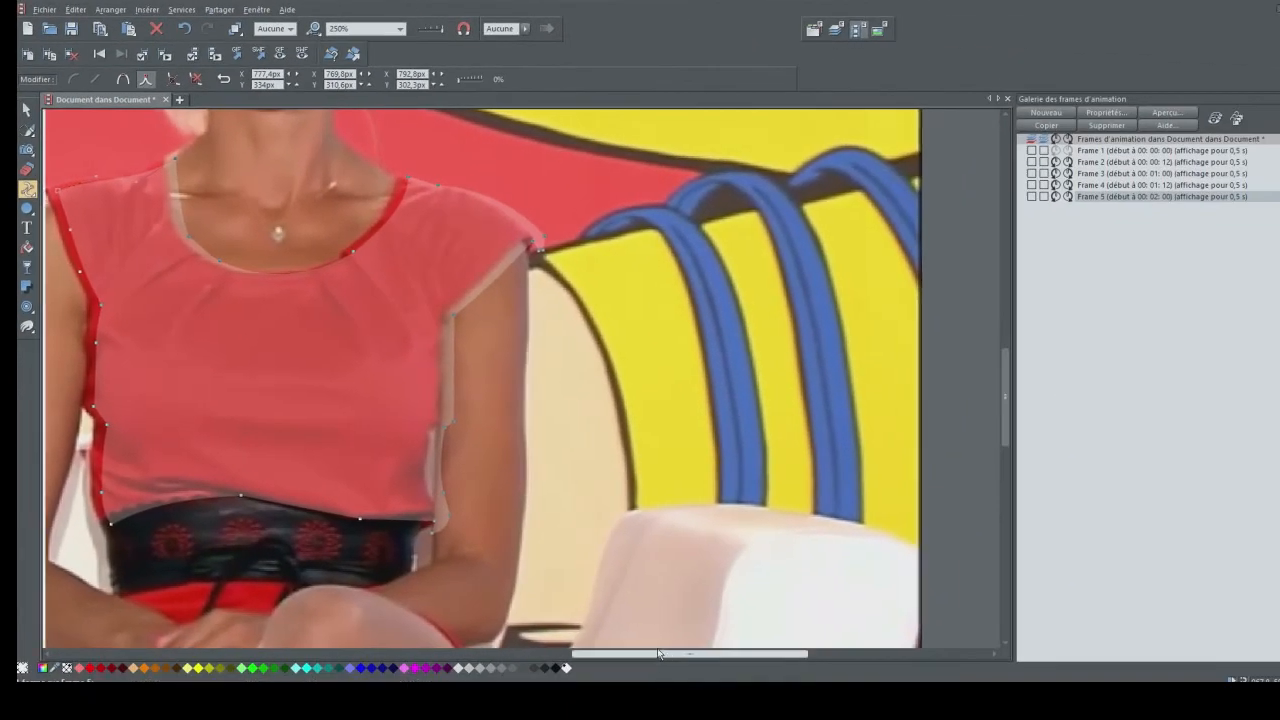
- Shift the whole dress mask in Frame 5 left to X 763 px, Y 291 px
drag(658, 654, 611, 614)
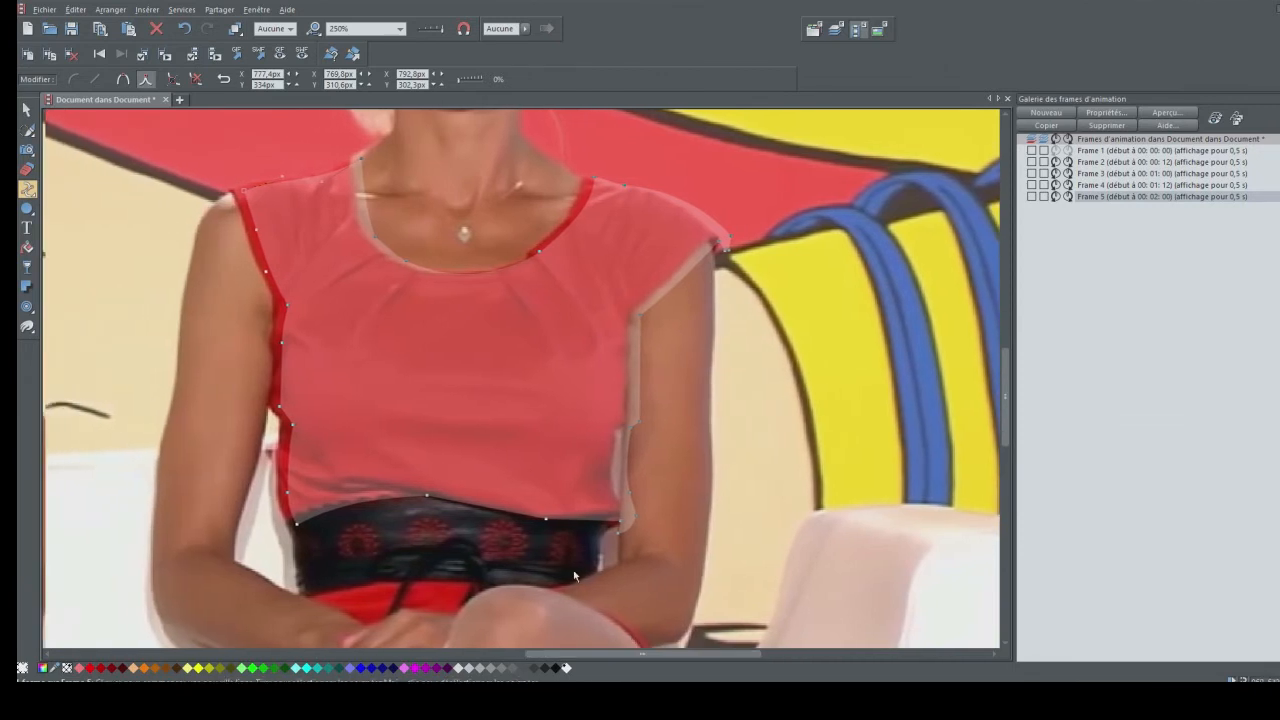
click(27, 109)
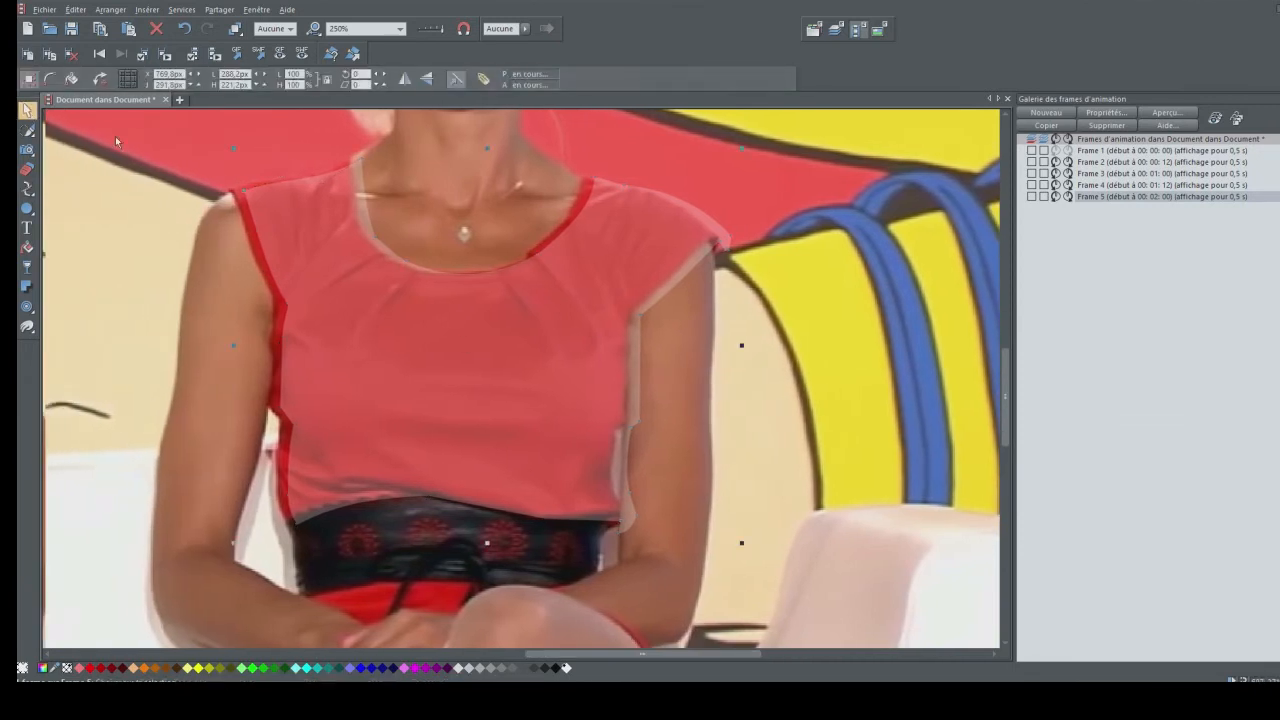
drag(453, 351, 443, 350)
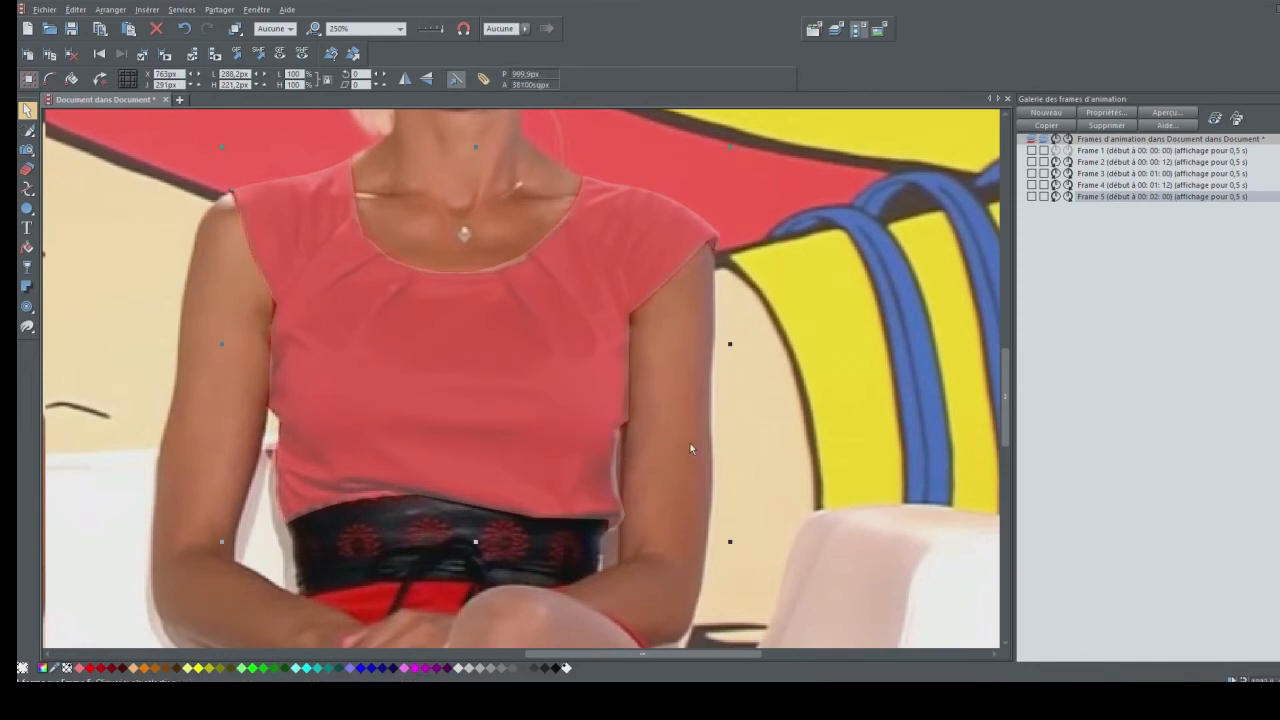
- Copy Frame 5 and nudge the dress mask in Frame 6 to X 761.6 px, Y 291.4 px
click(1046, 126)
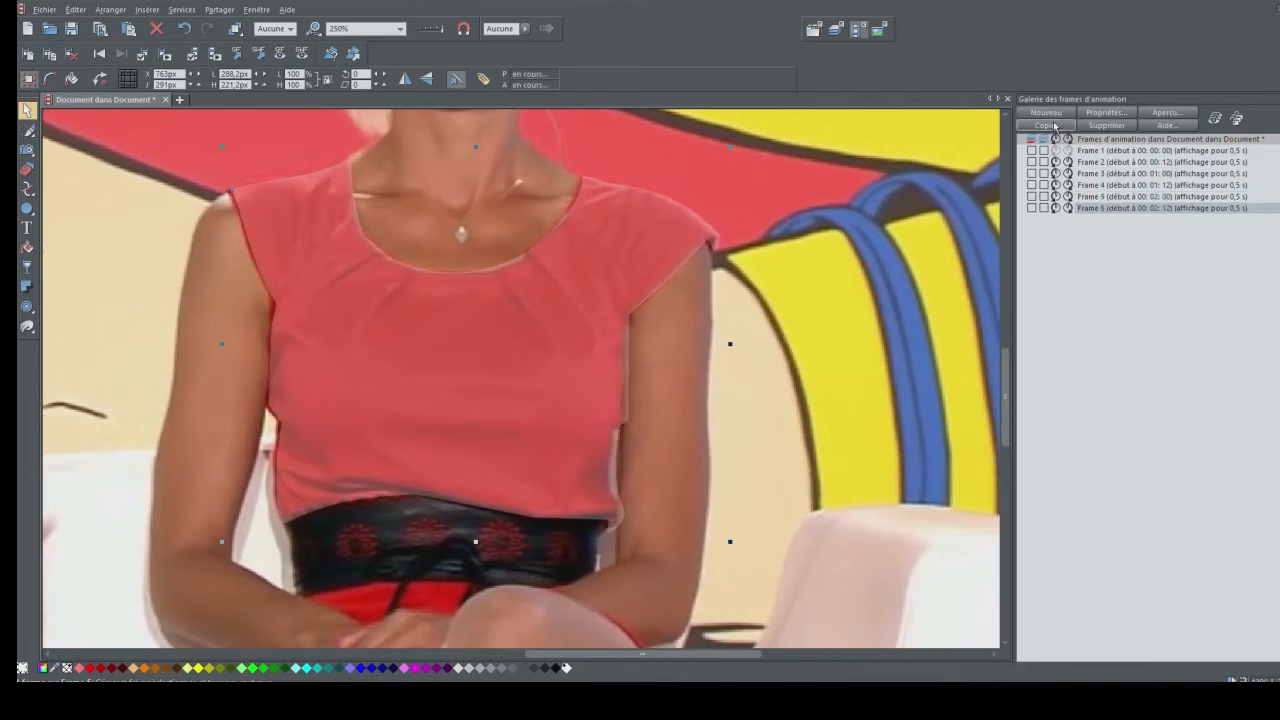
click(415, 341)
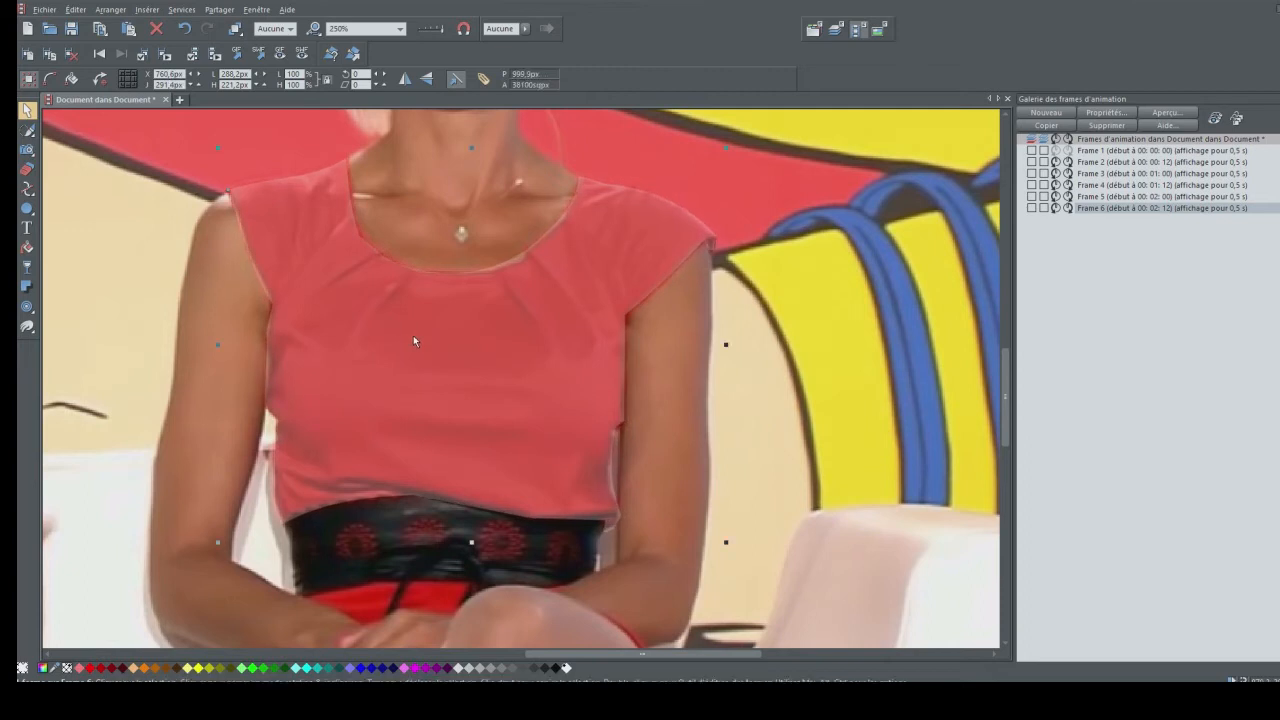
key(Right)
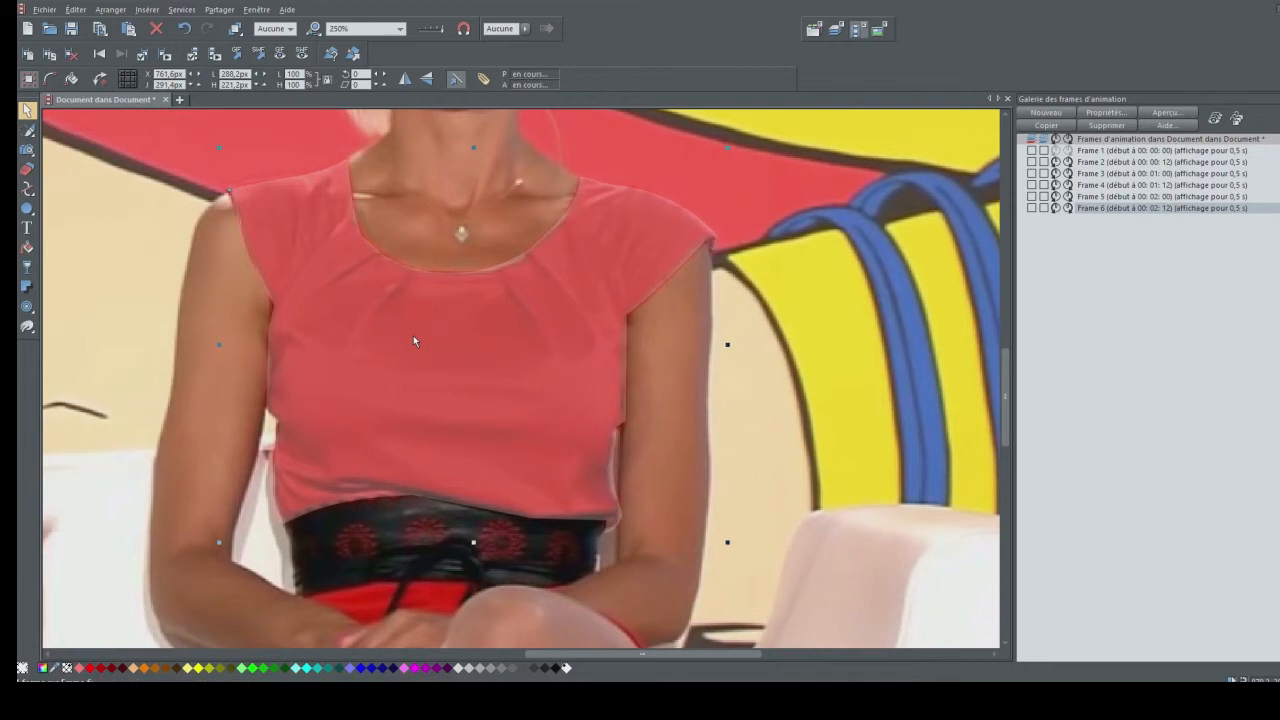
key(Right)
key(Right)
key(Right)
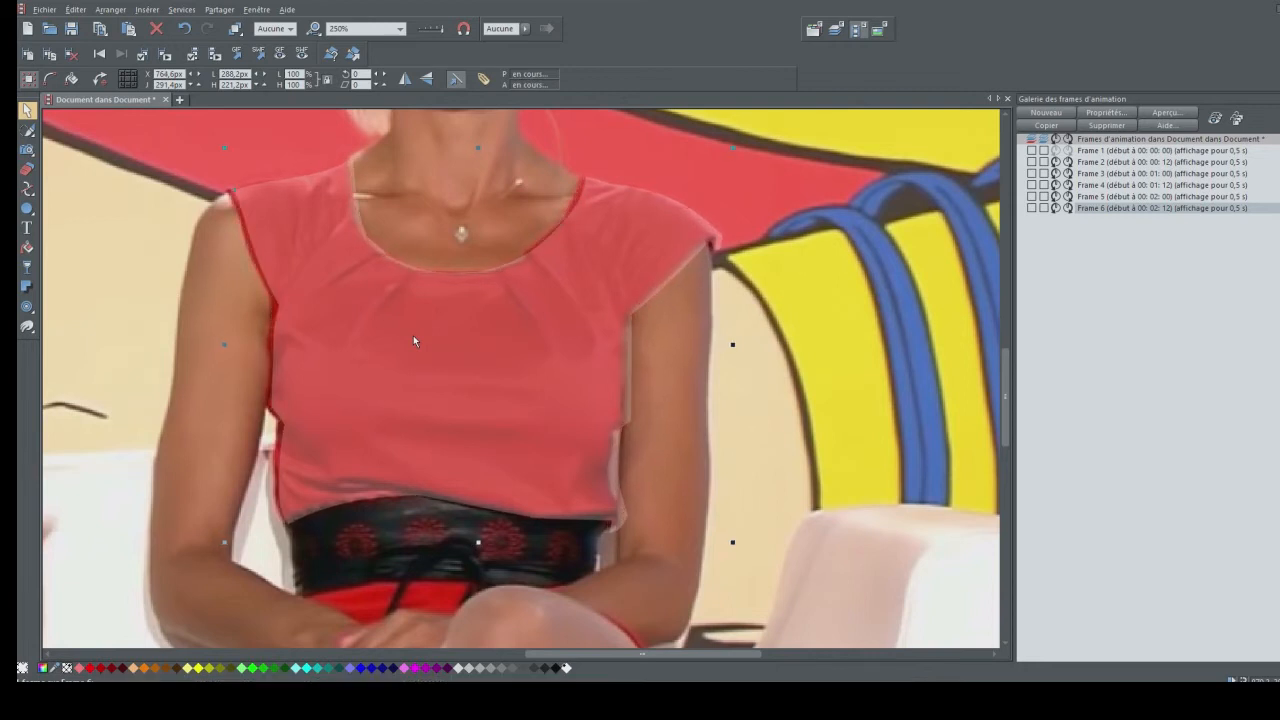
key(Left)
key(Left)
key(Left)
key(Left)
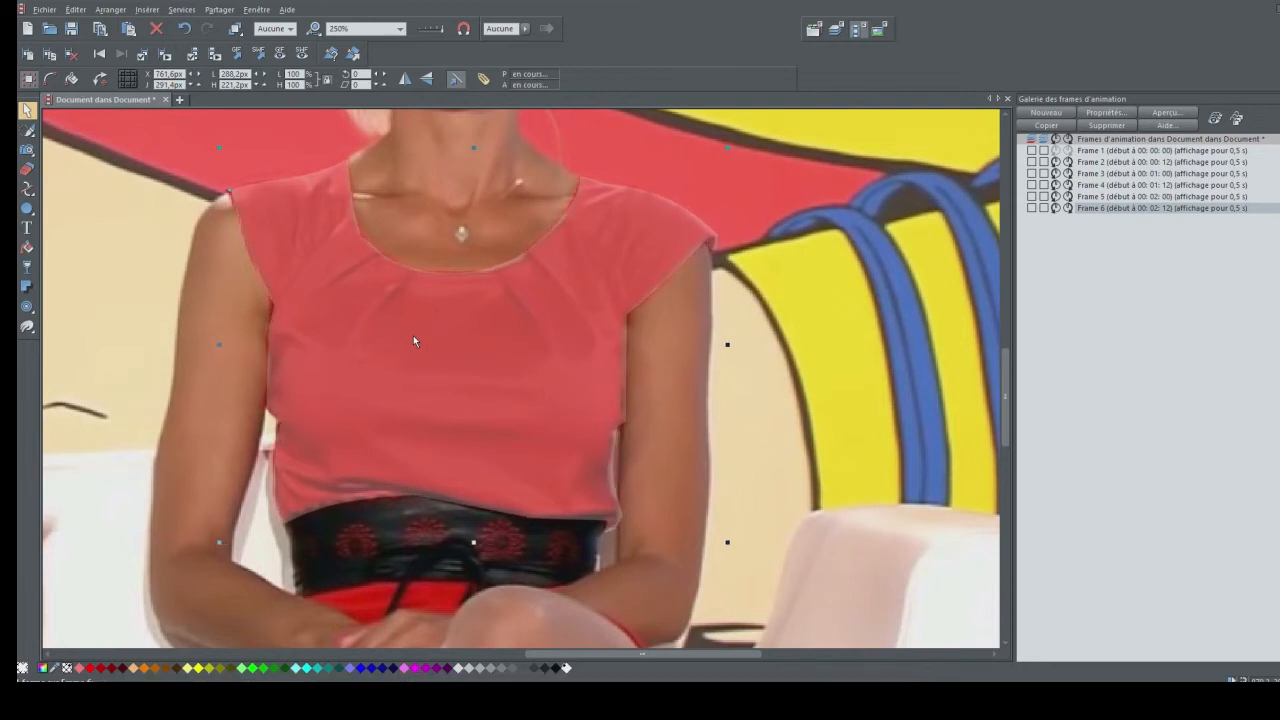
key(Right)
- Copy Frames 6 and 7 in succession, and nudge the dress mask in Frame 8 up to Y 289.4 px
click(1059, 129)
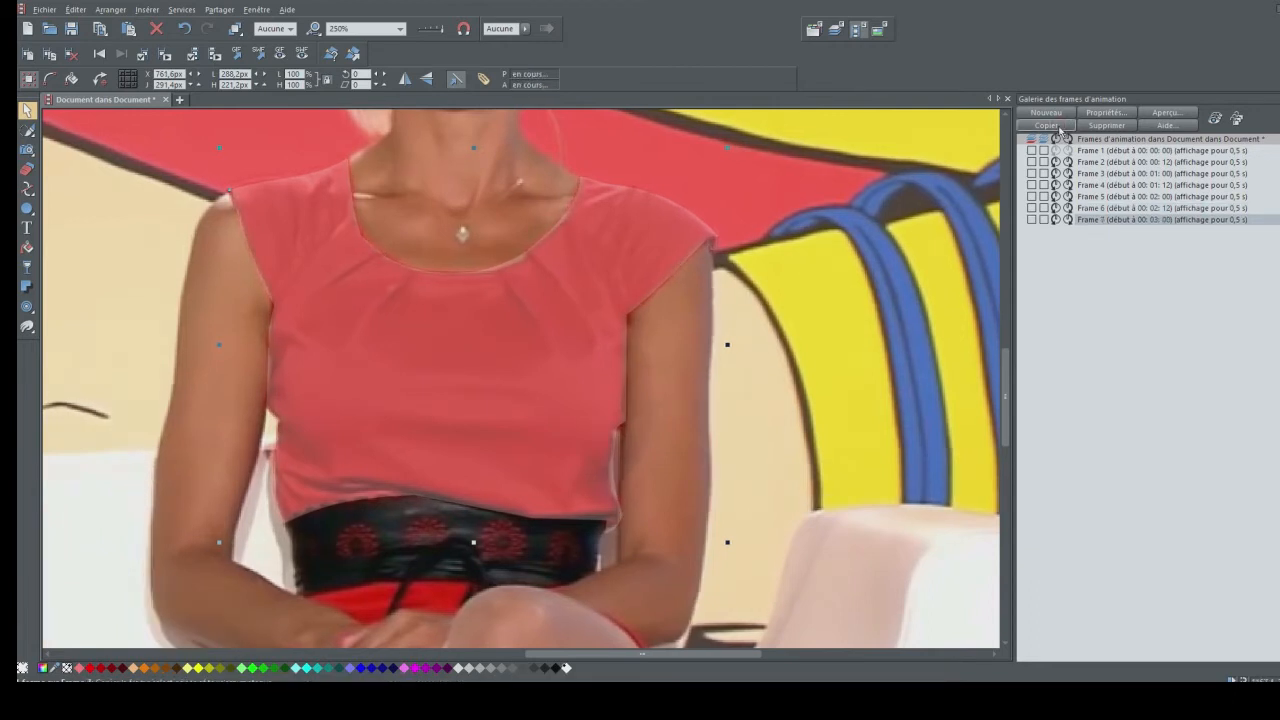
click(1059, 129)
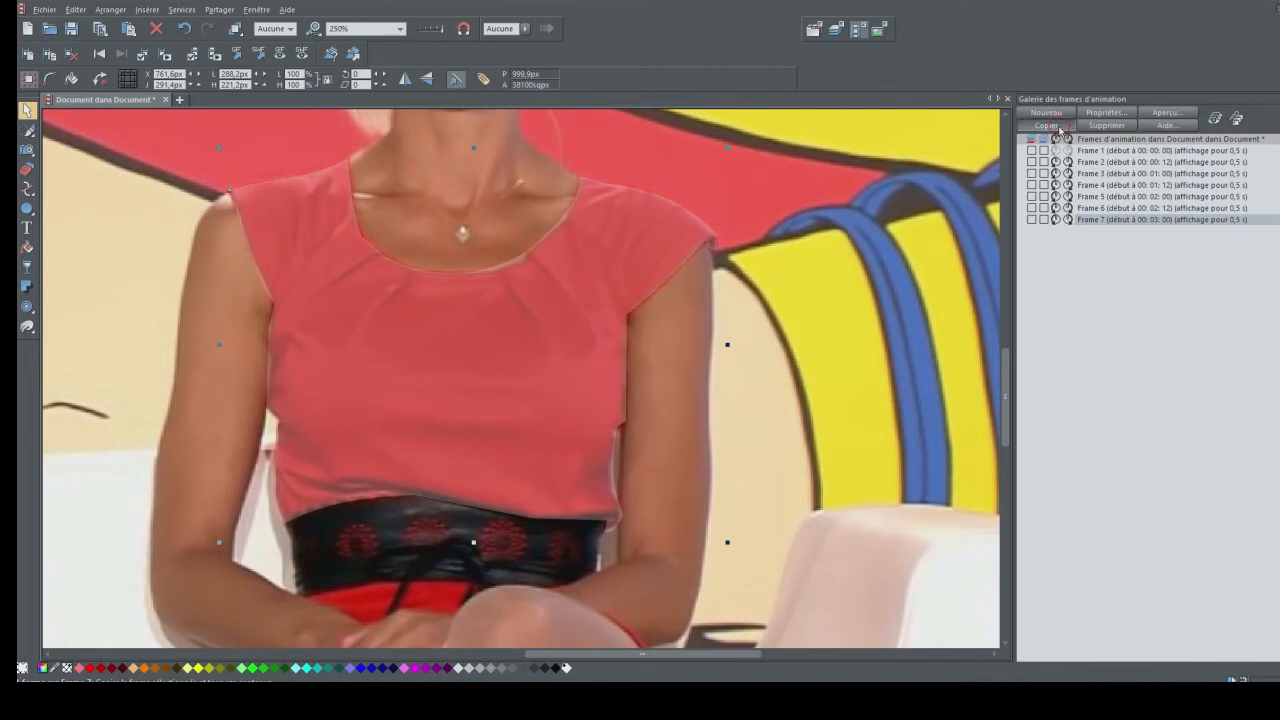
click(470, 321)
key(Up)
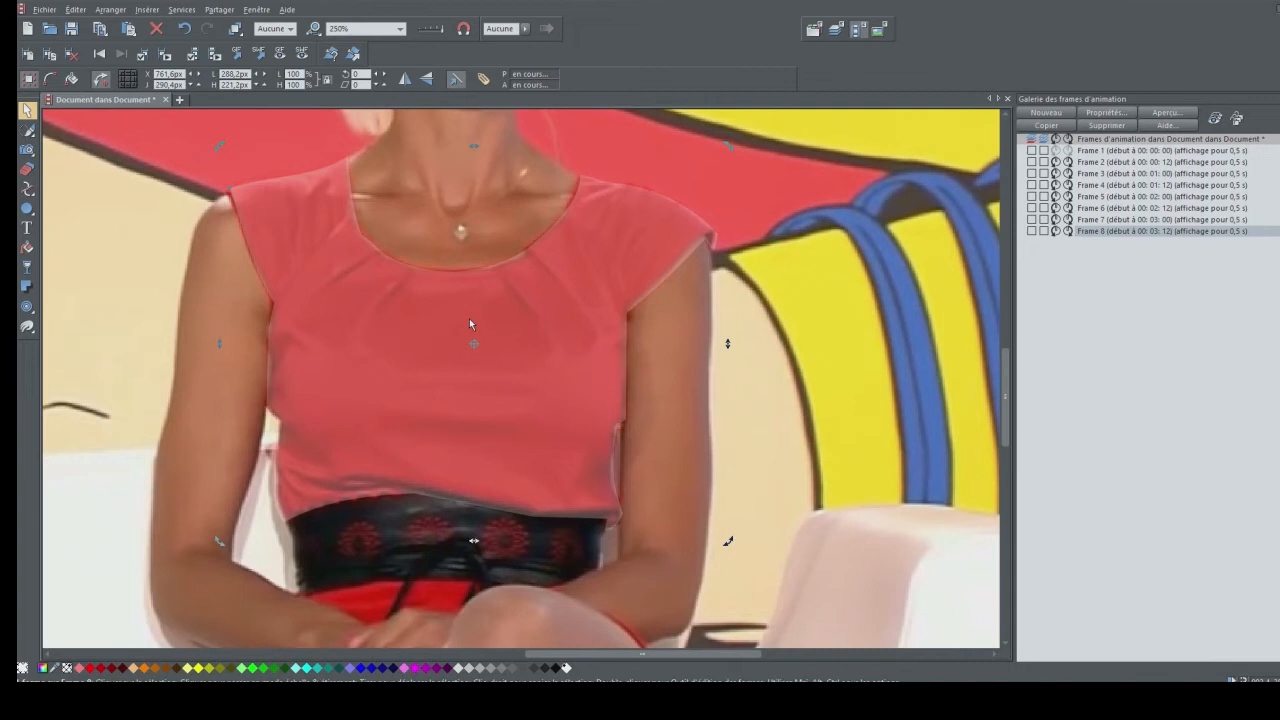
key(Up)
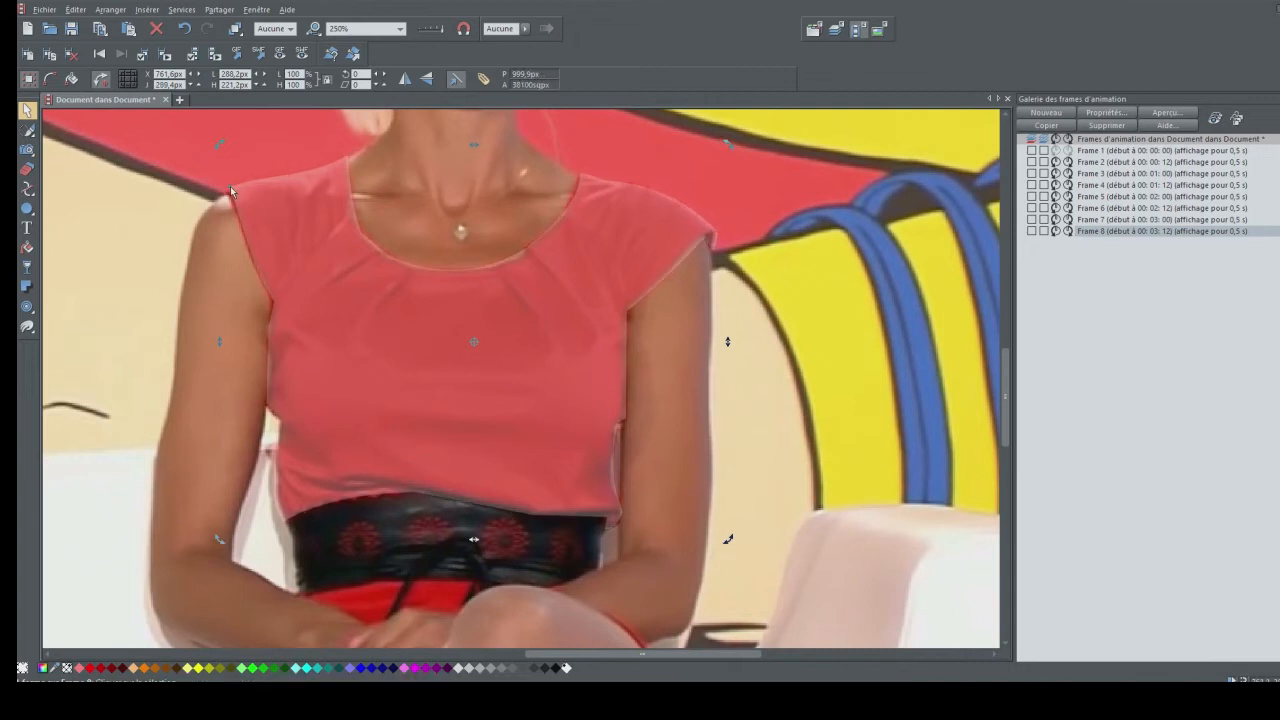
- Fine-tune the Frame 8 mask node at the woman's right sleeve tip to X 759 px, Y 311 px
click(27, 189)
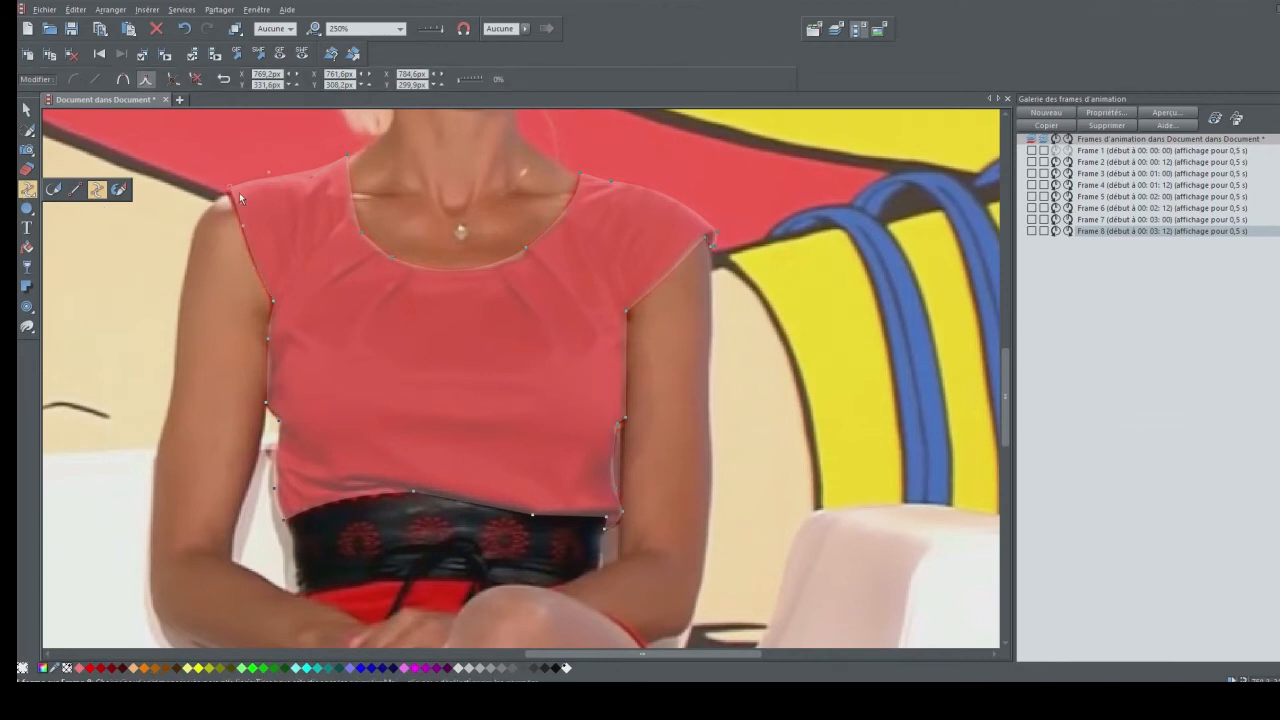
drag(230, 190, 228, 191)
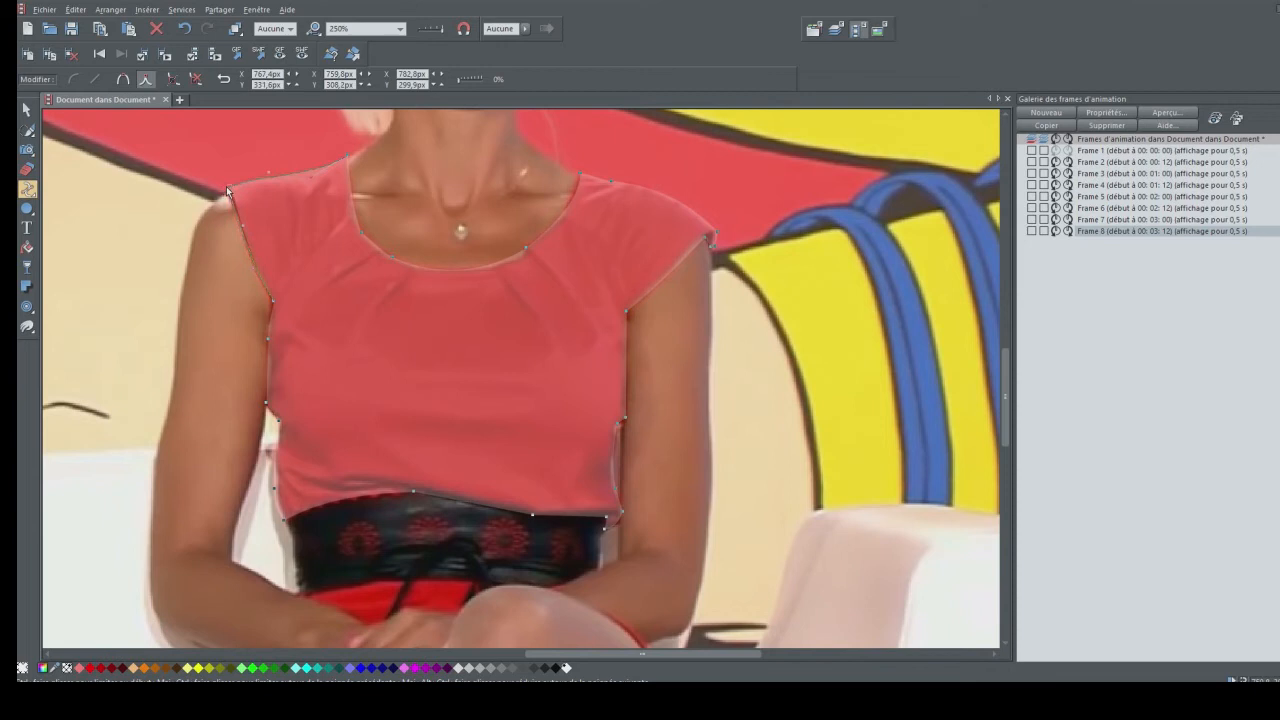
key(ctrl+z)
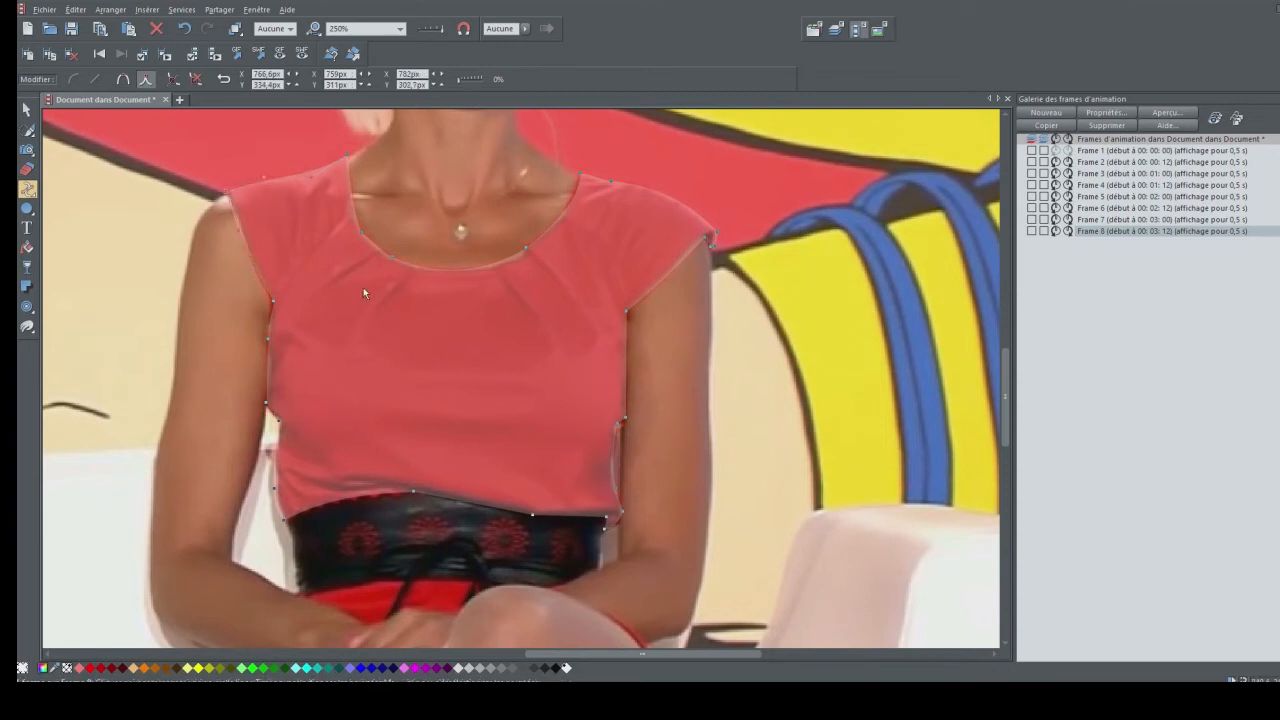
- Copy Frame 8 and nudge the dress mask in Frame 9 left and up to X 757 px, Y 288.4 px
click(1058, 127)
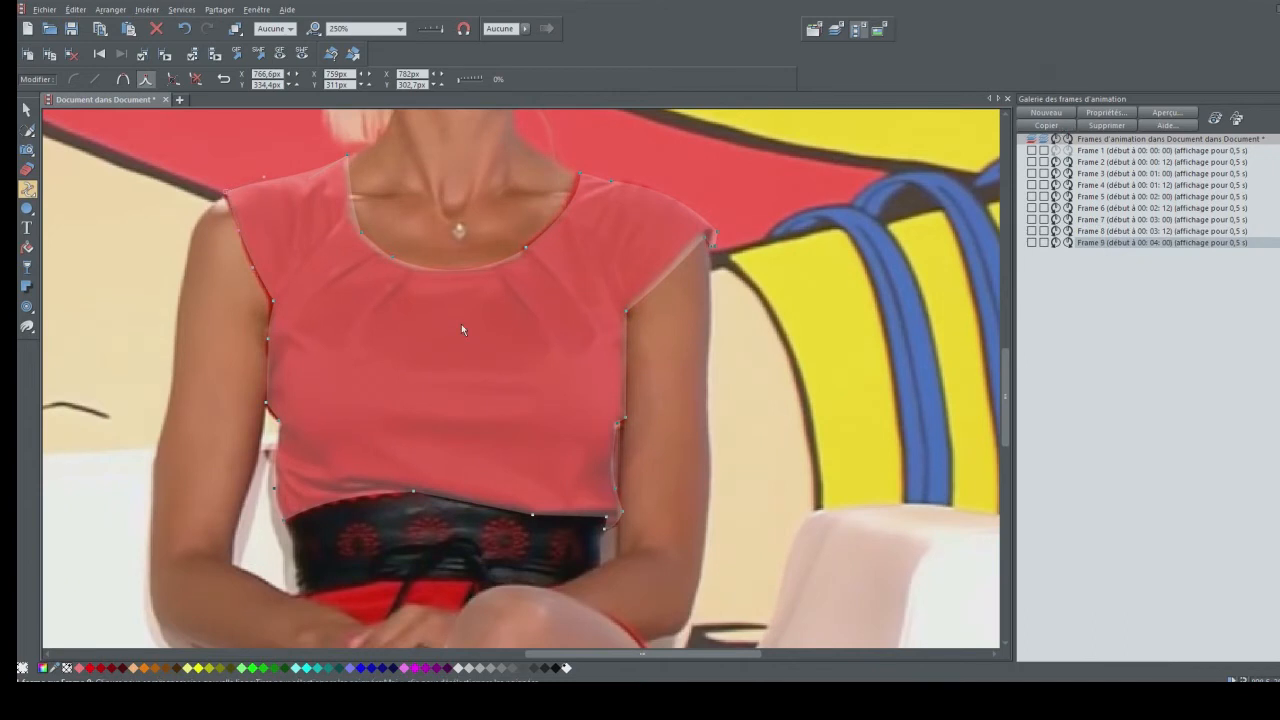
click(27, 109)
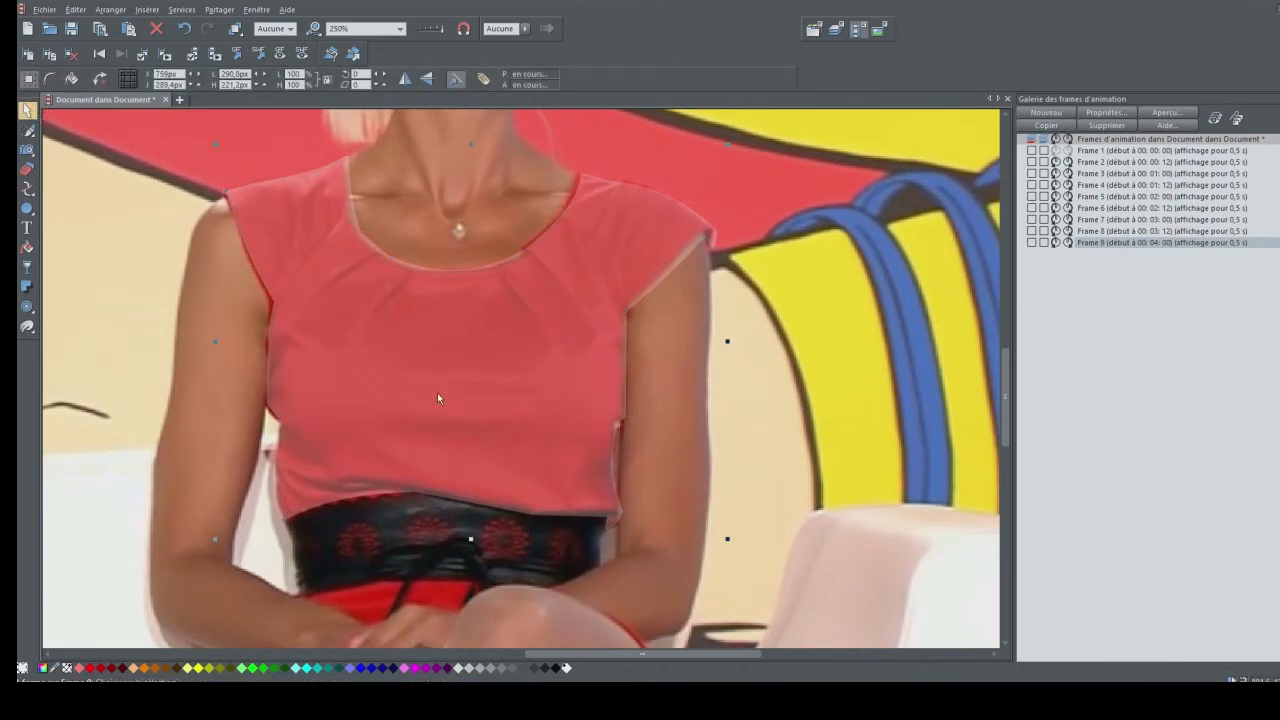
key(Left)
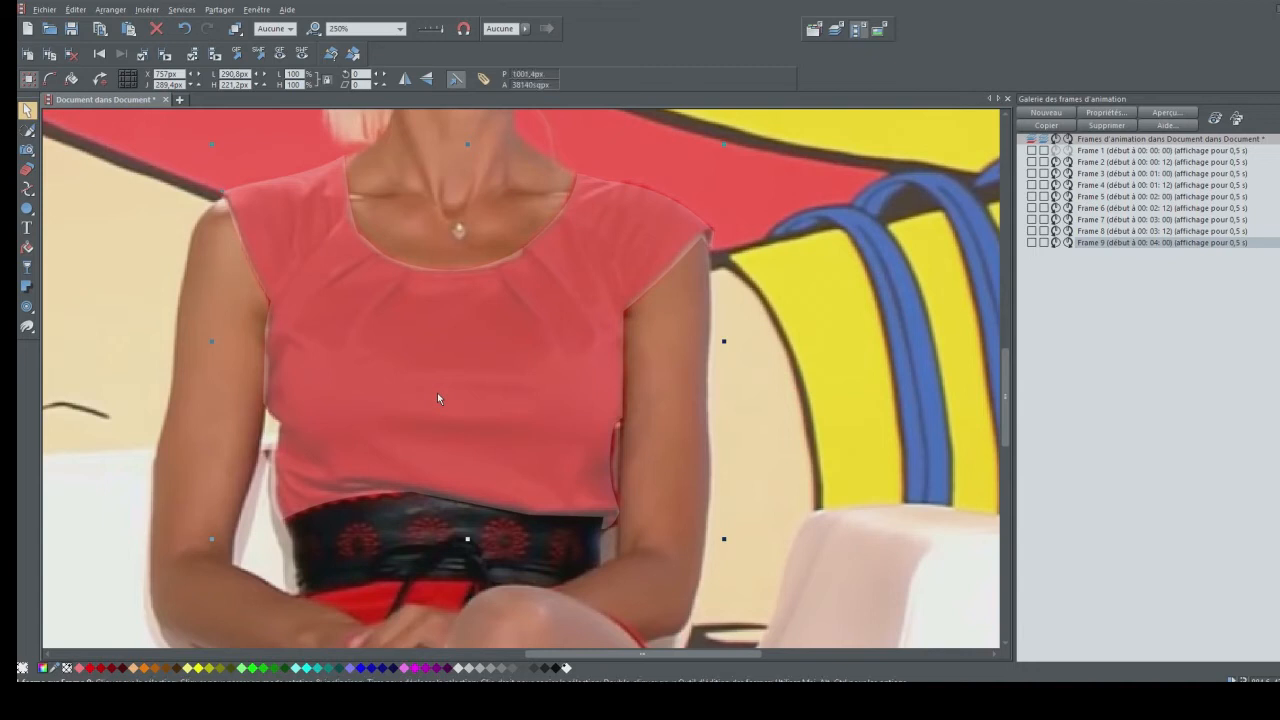
key(Up)
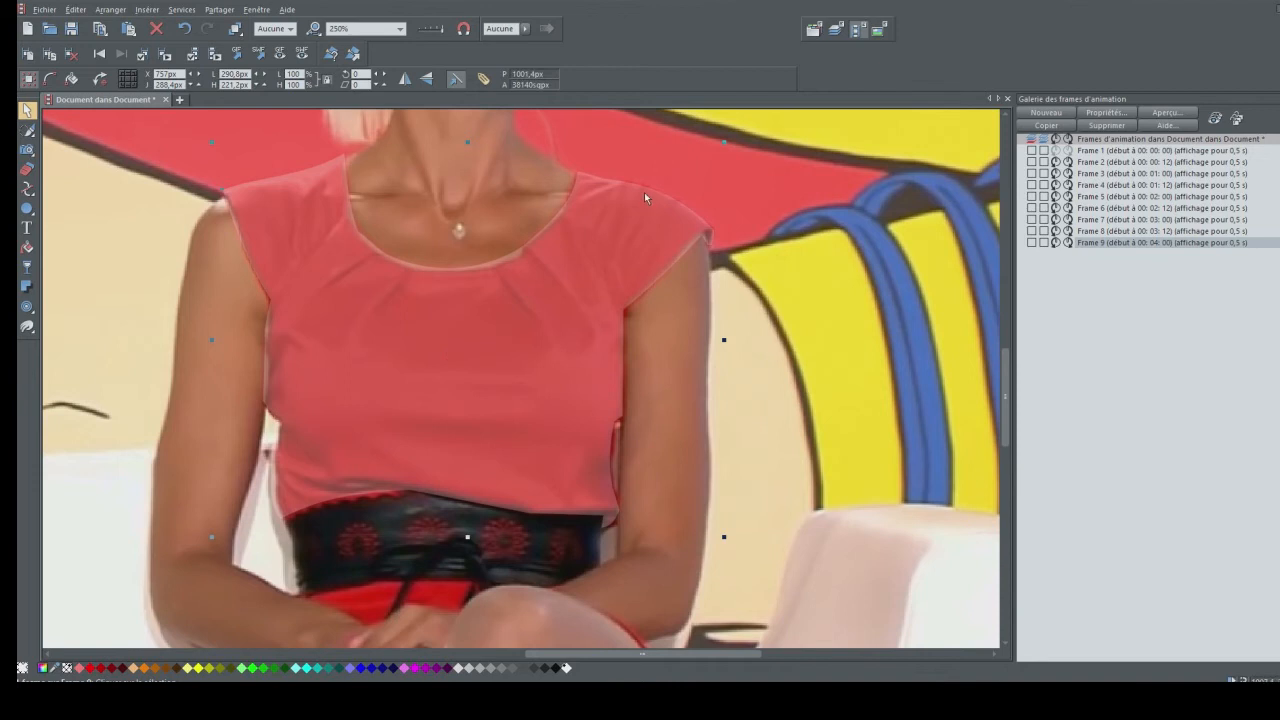
- Try to move the Frame 9 mask node on the woman's left side down toward the belt, and undo it
click(27, 188)
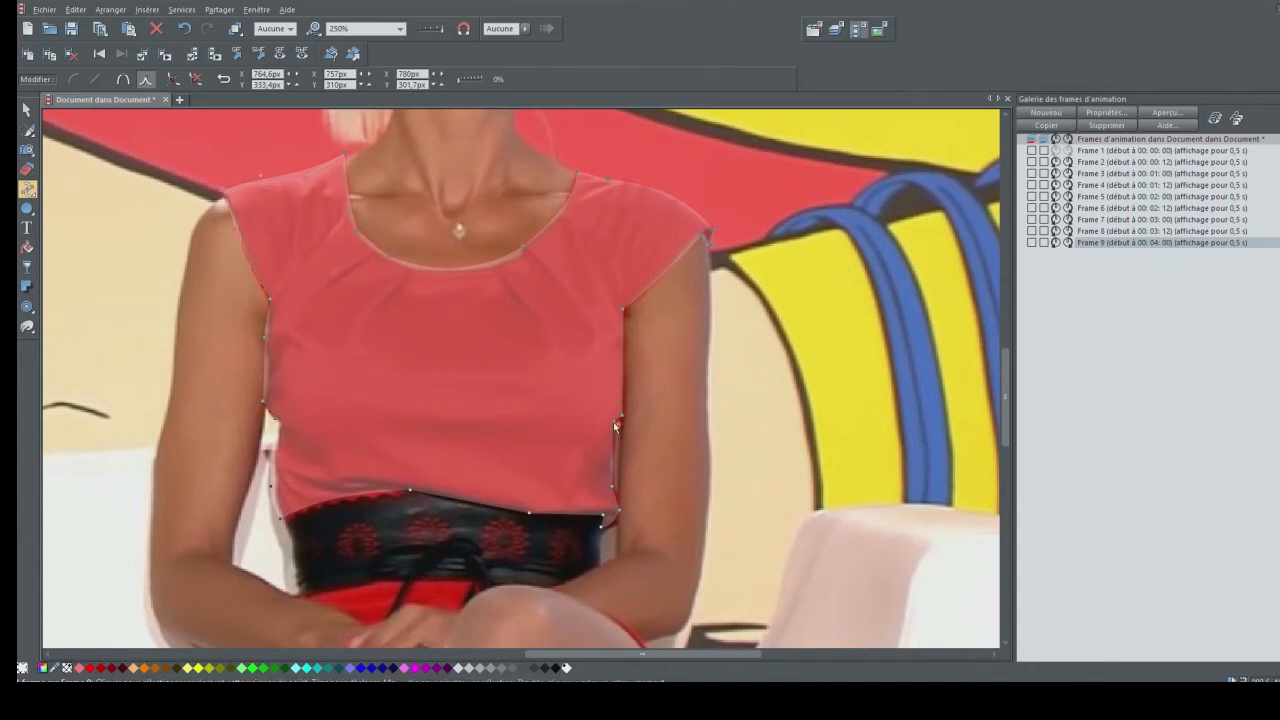
drag(614, 428, 618, 506)
click(185, 28)
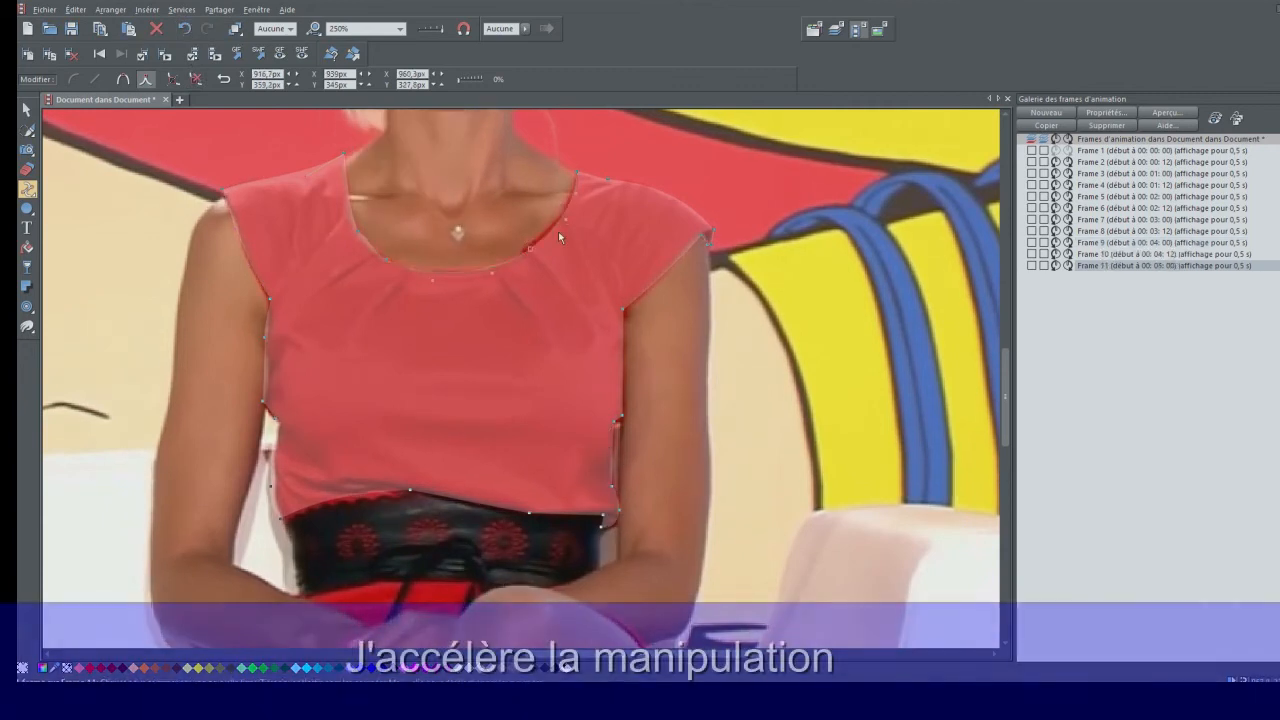
- Continue the mask from Frame 11 to Frame 19 by copying each frame and moving its neckline, shoulder and armpit nodes to follow the dress
drag(523, 246, 531, 244)
drag(221, 197, 216, 194)
drag(269, 298, 263, 307)
drag(576, 172, 569, 166)
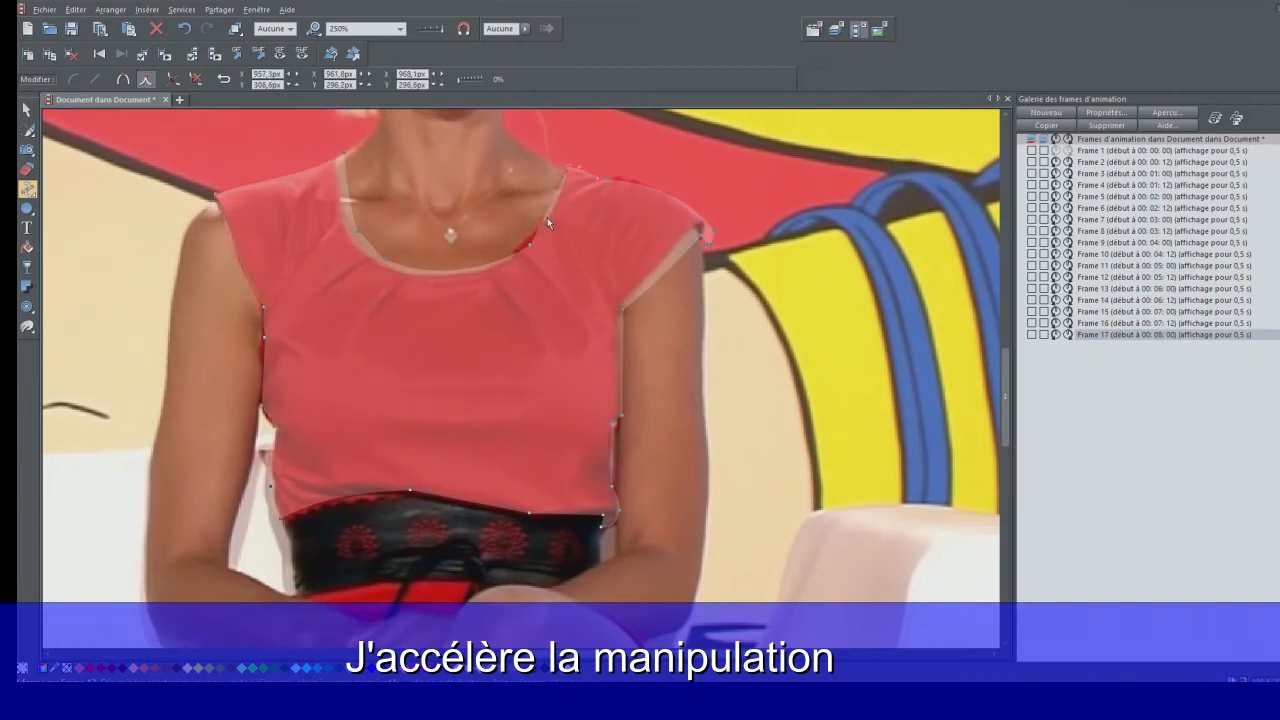
click(1046, 125)
drag(358, 231, 346, 233)
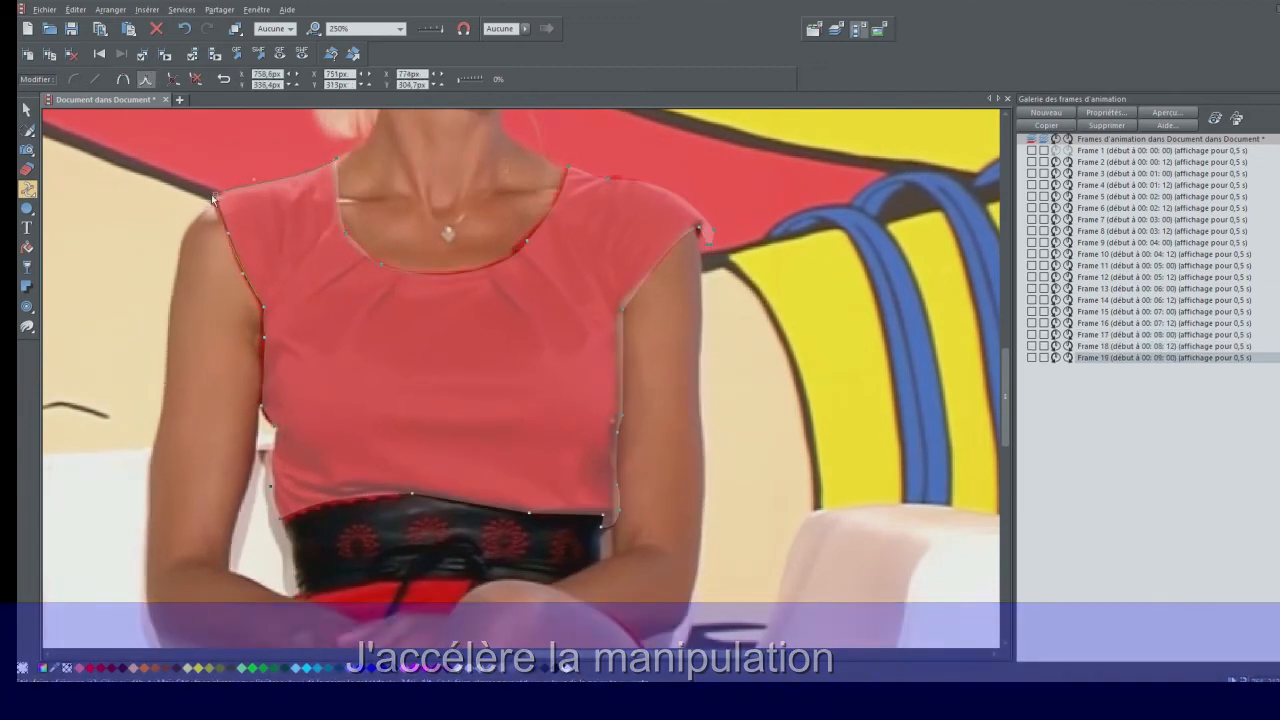
- Copy Frame 19 and delete the surplus Frame 20 from the animation
click(1046, 125)
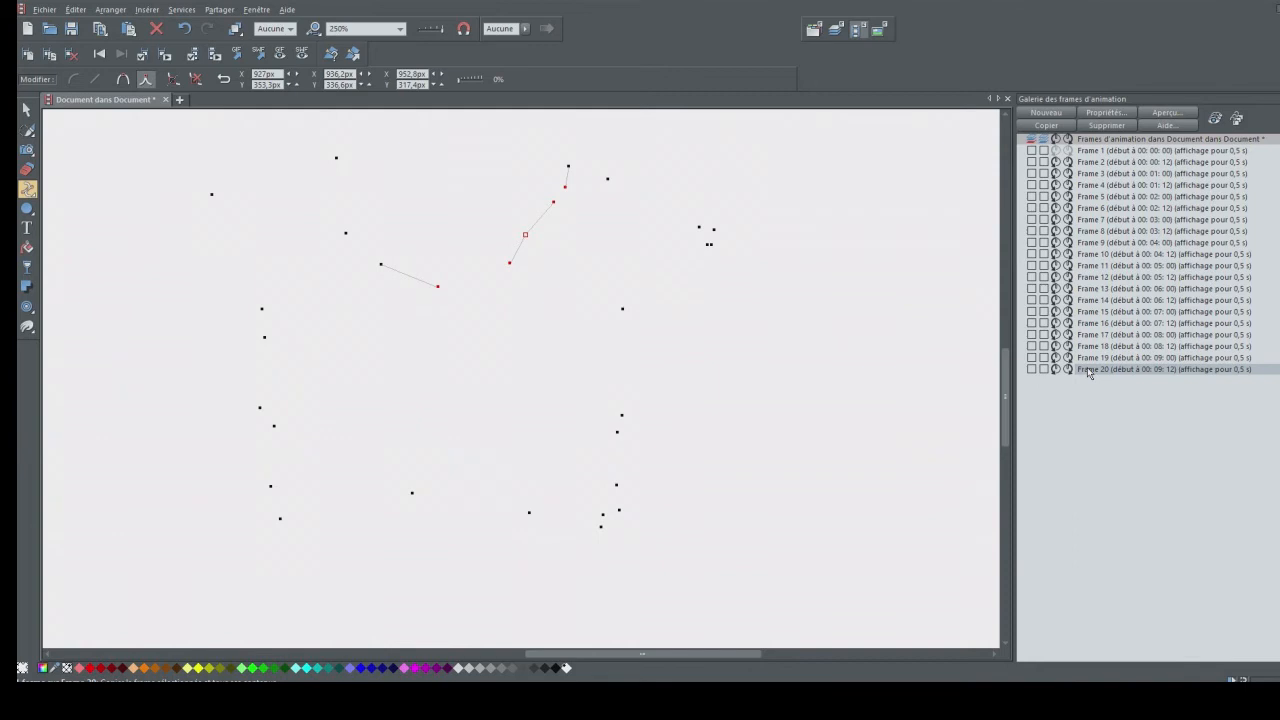
right_click(1087, 367)
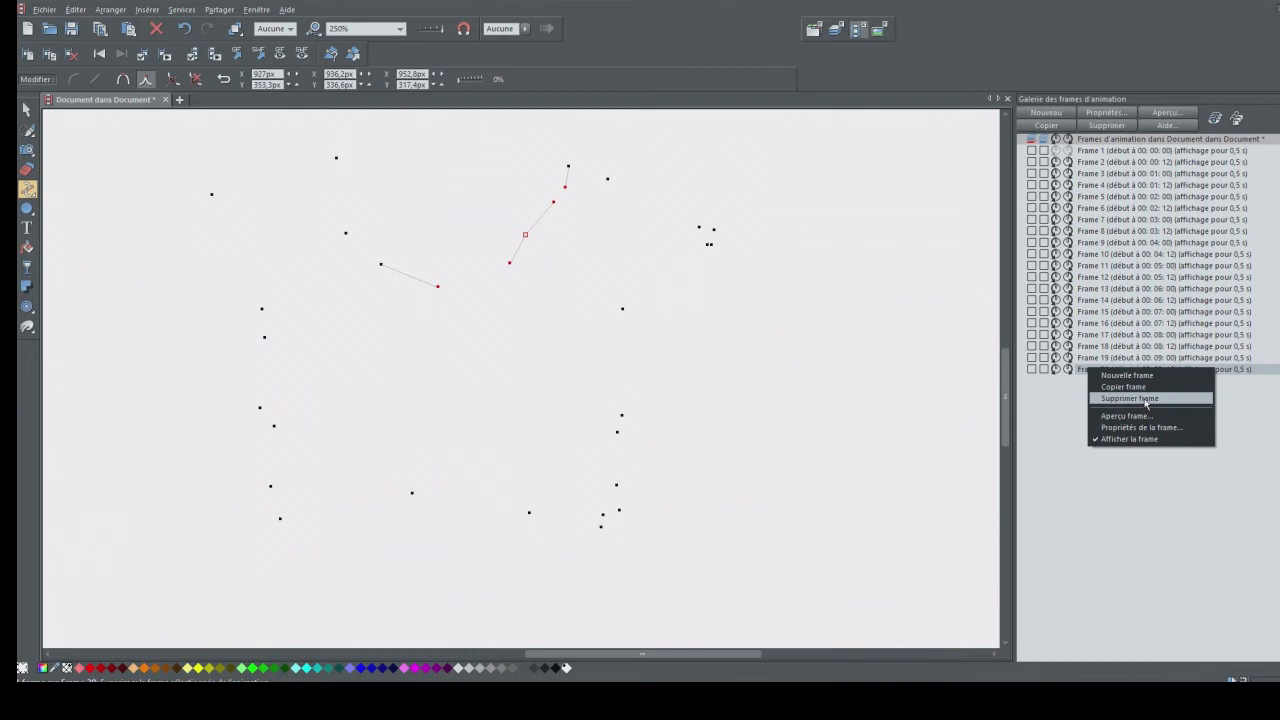
click(1130, 398)
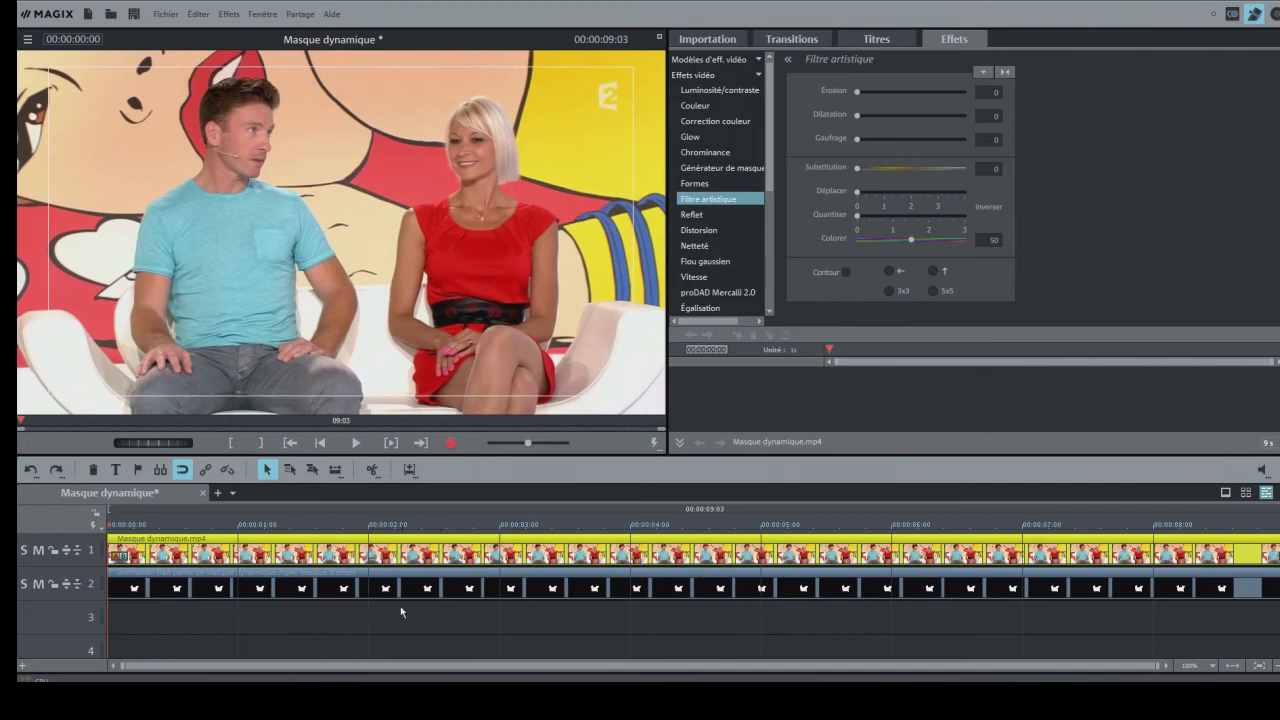
- Switch to the MAGIX video editor and lower the artistic filter's Colorer value on Masque dynamique.mp4 to turn the red dress blue
click(908, 241)
drag(900, 241, 864, 242)
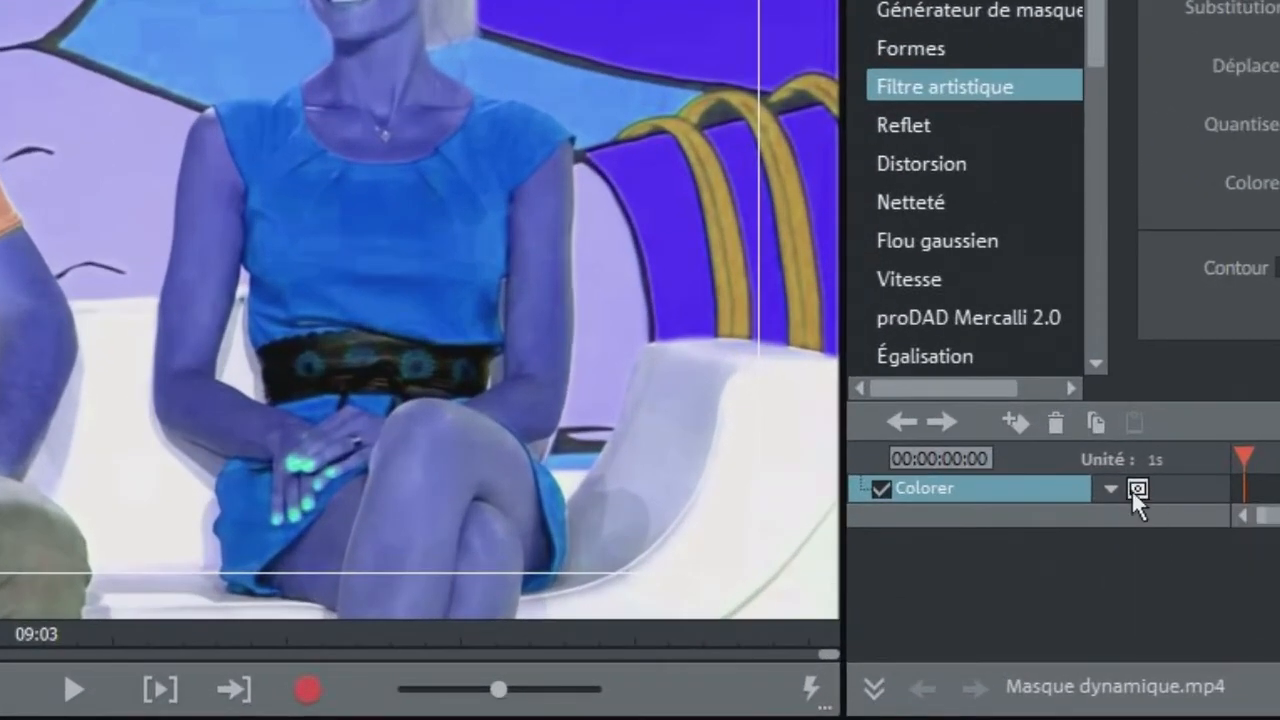
- Limit the Colorer effect to the area of the effects mask, try different hues, and set Colorer to 9
click(1136, 488)
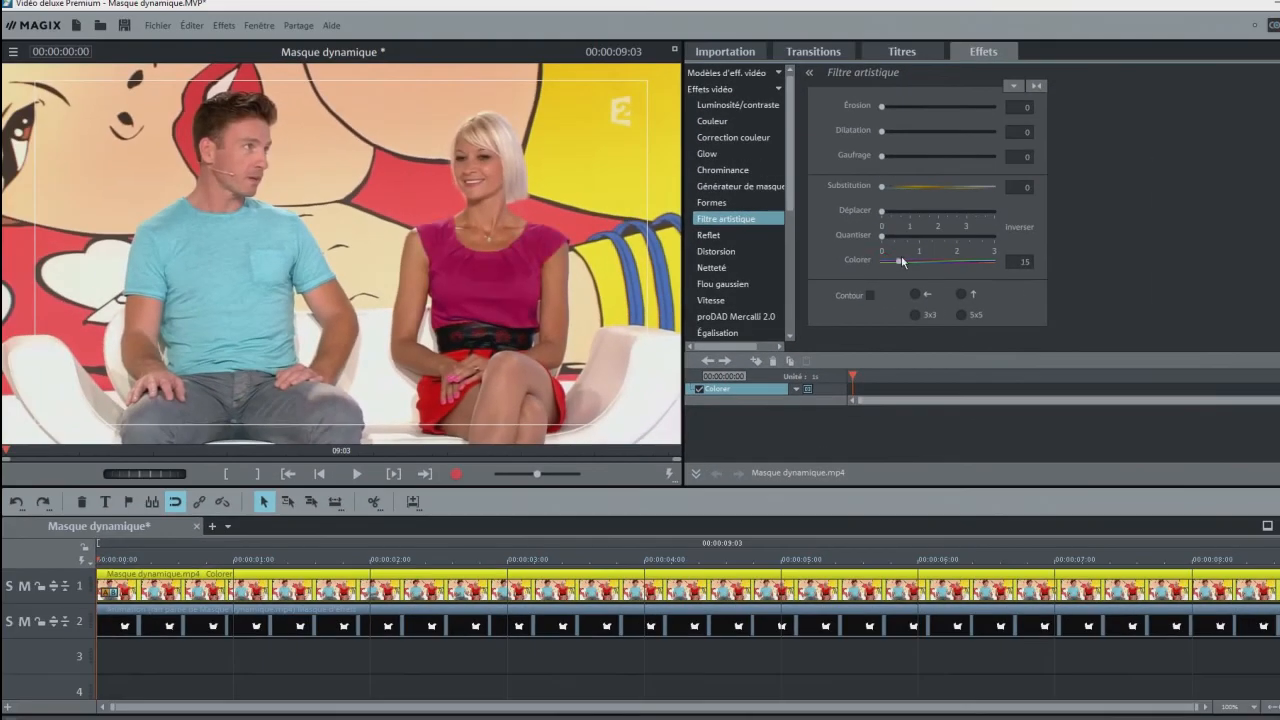
drag(1140, 216, 1275, 224)
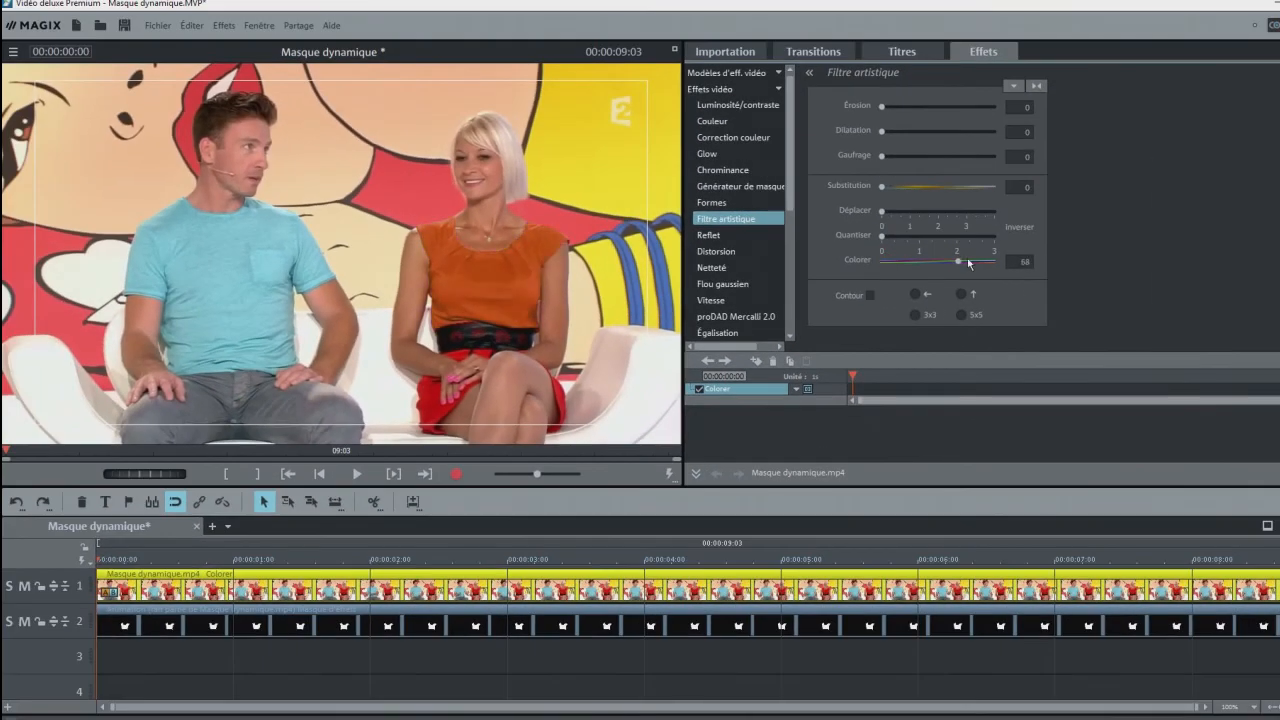
drag(985, 262, 888, 272)
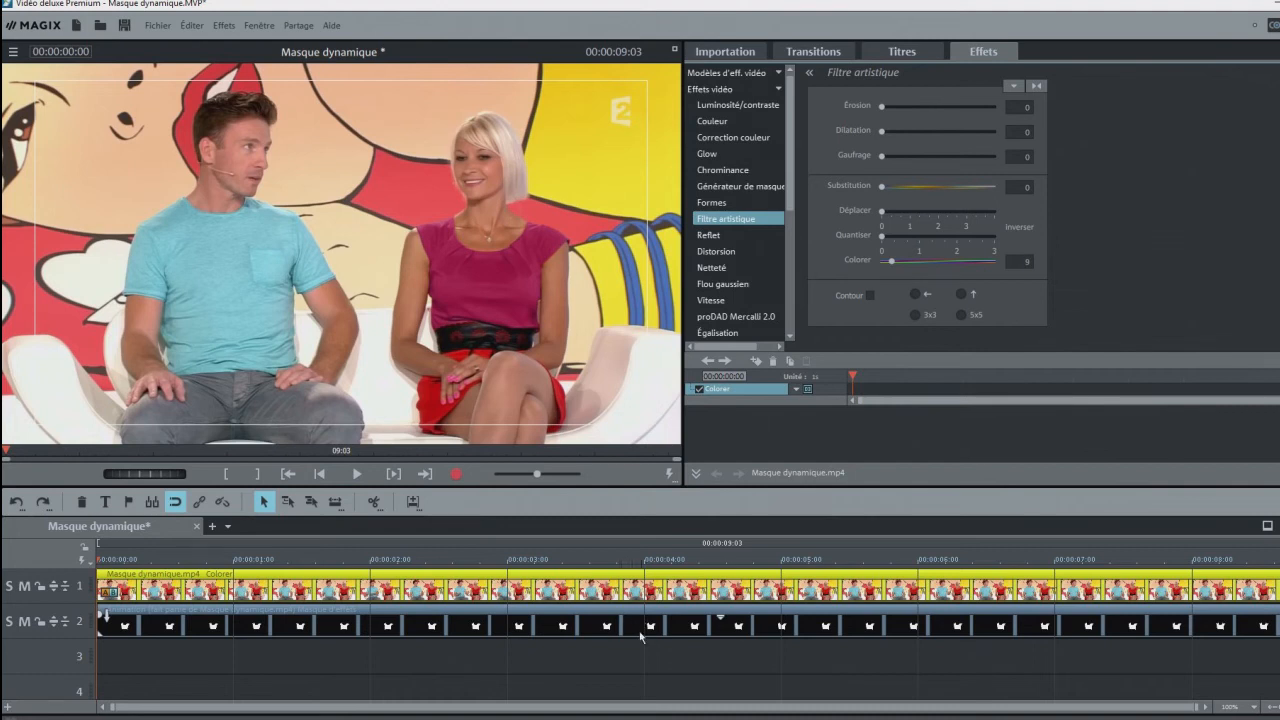
- Switch to MAGIX Photo & Graphic Designer with the mask animation, open Frame 1, and enable the Barre d'outils control bar
double_click(641, 636)
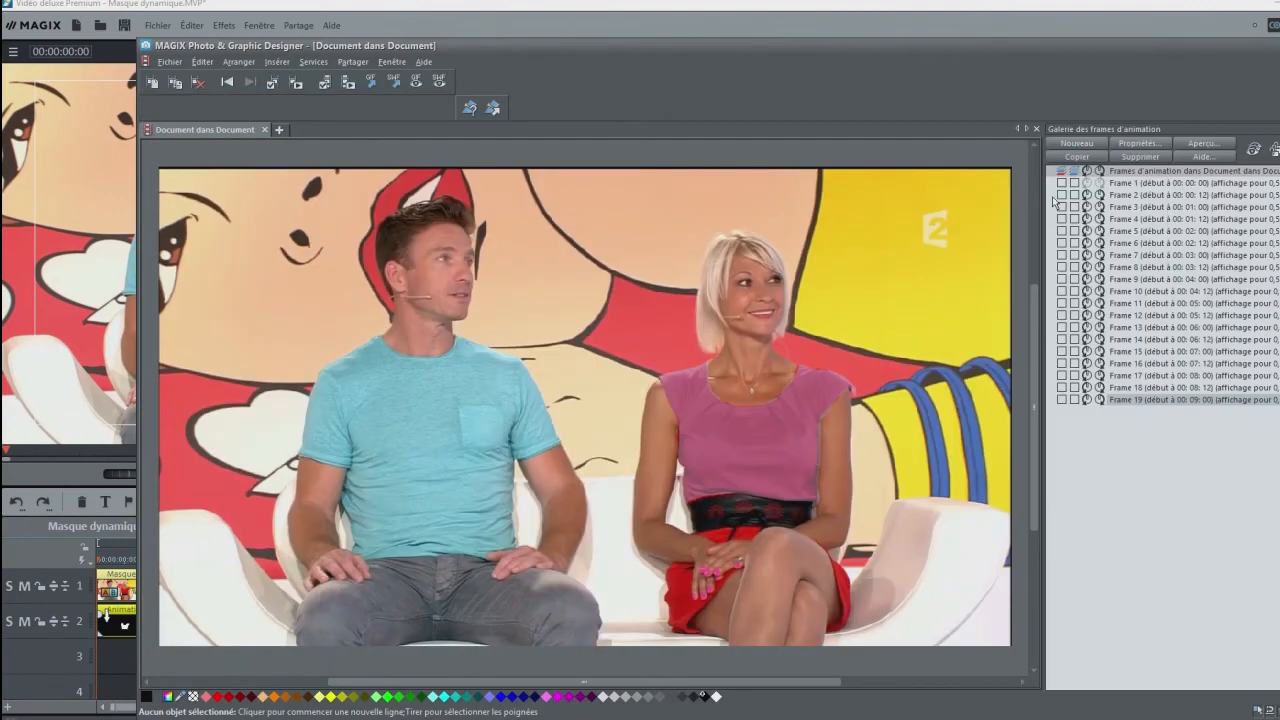
click(1150, 184)
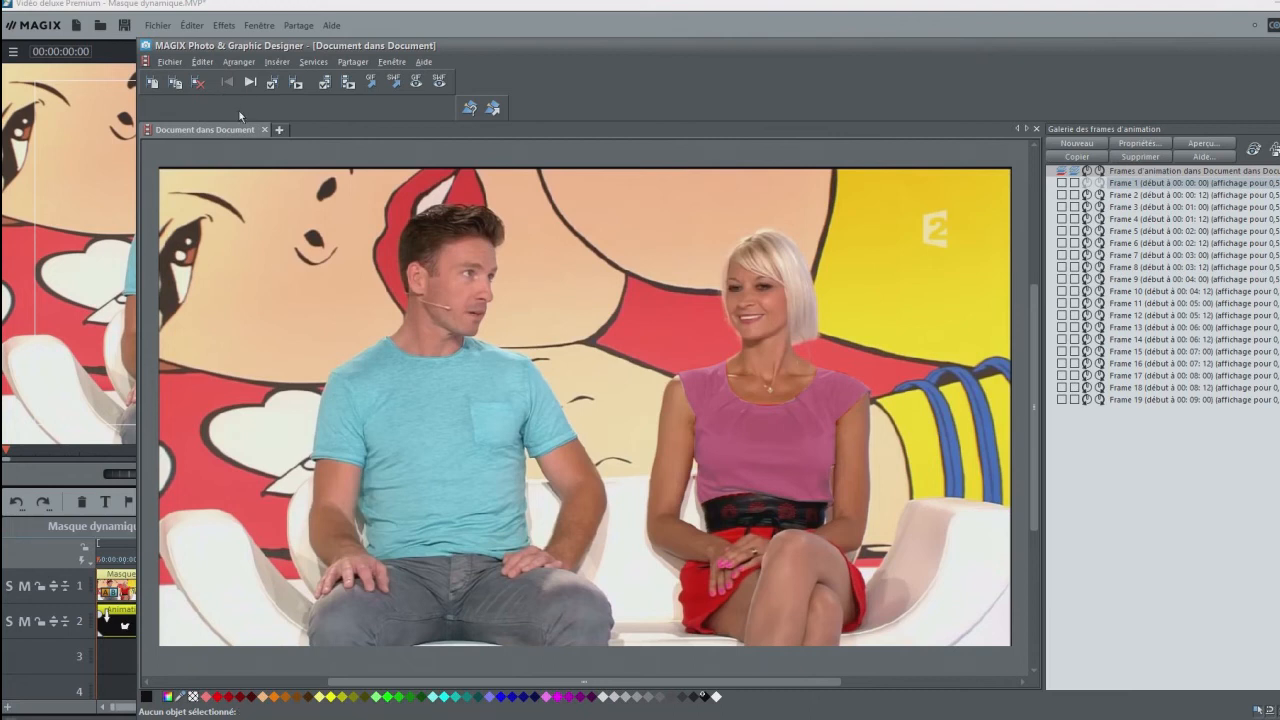
click(394, 63)
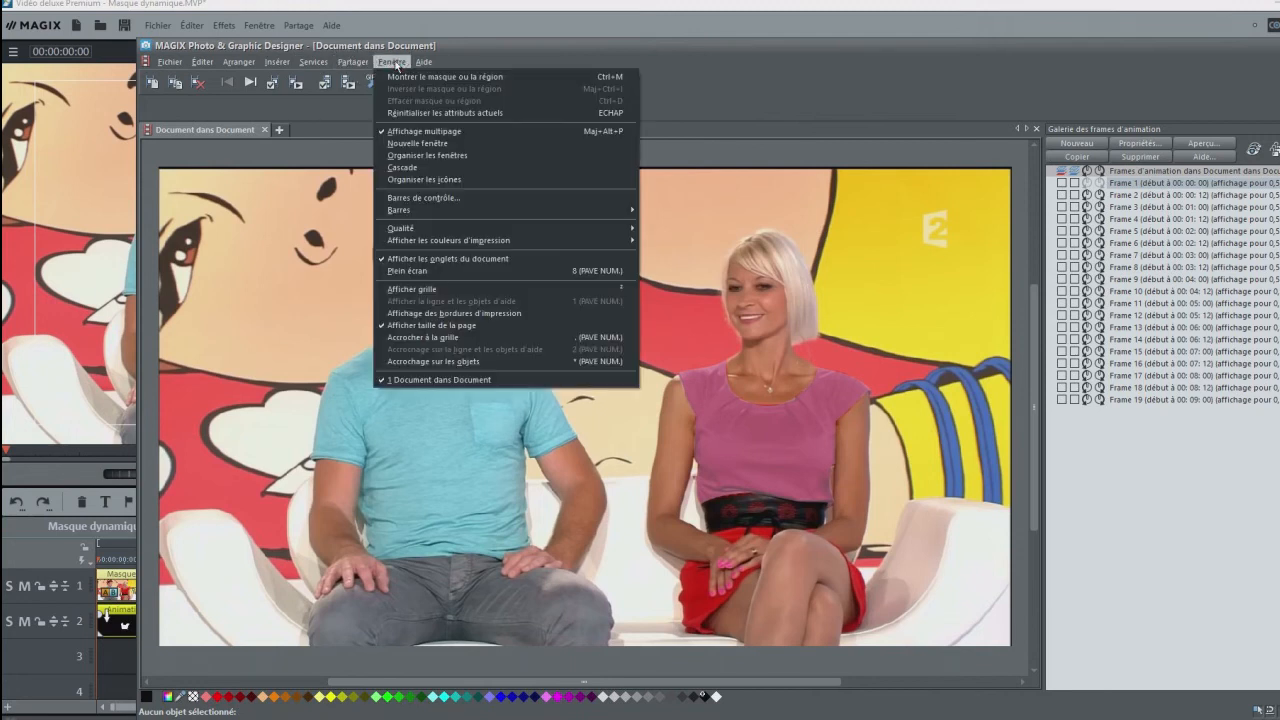
click(416, 201)
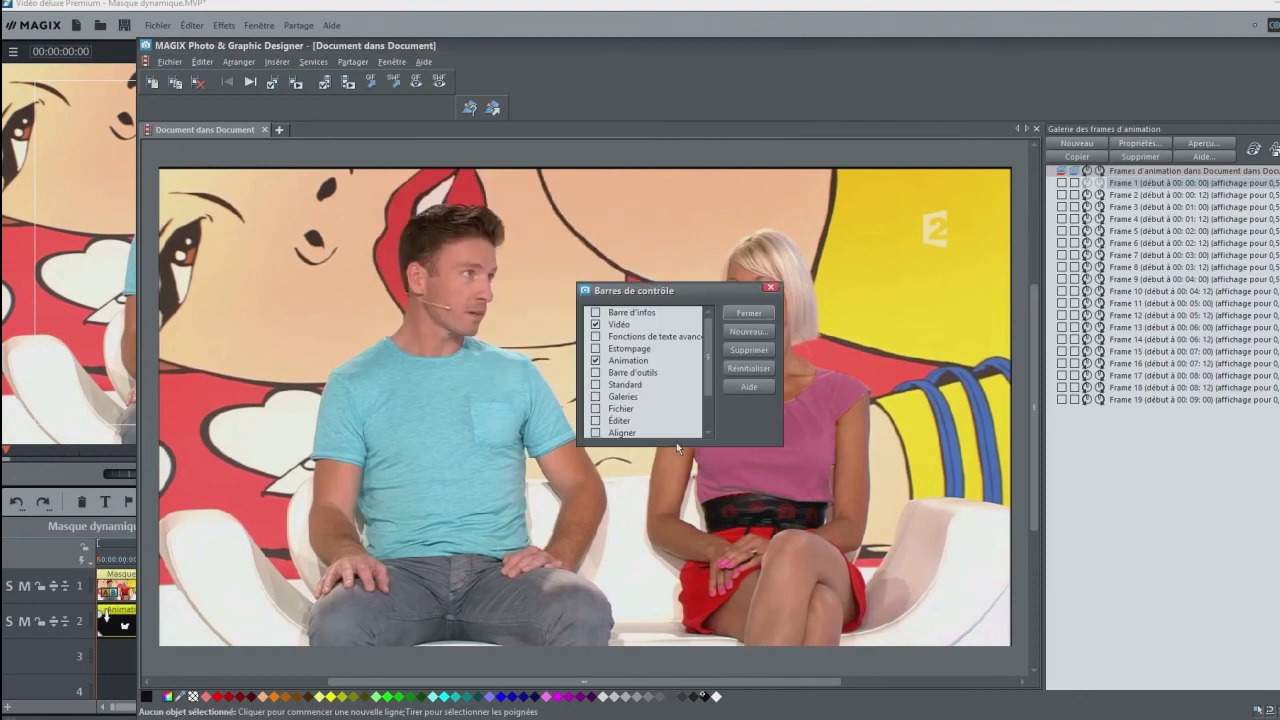
drag(711, 377, 716, 415)
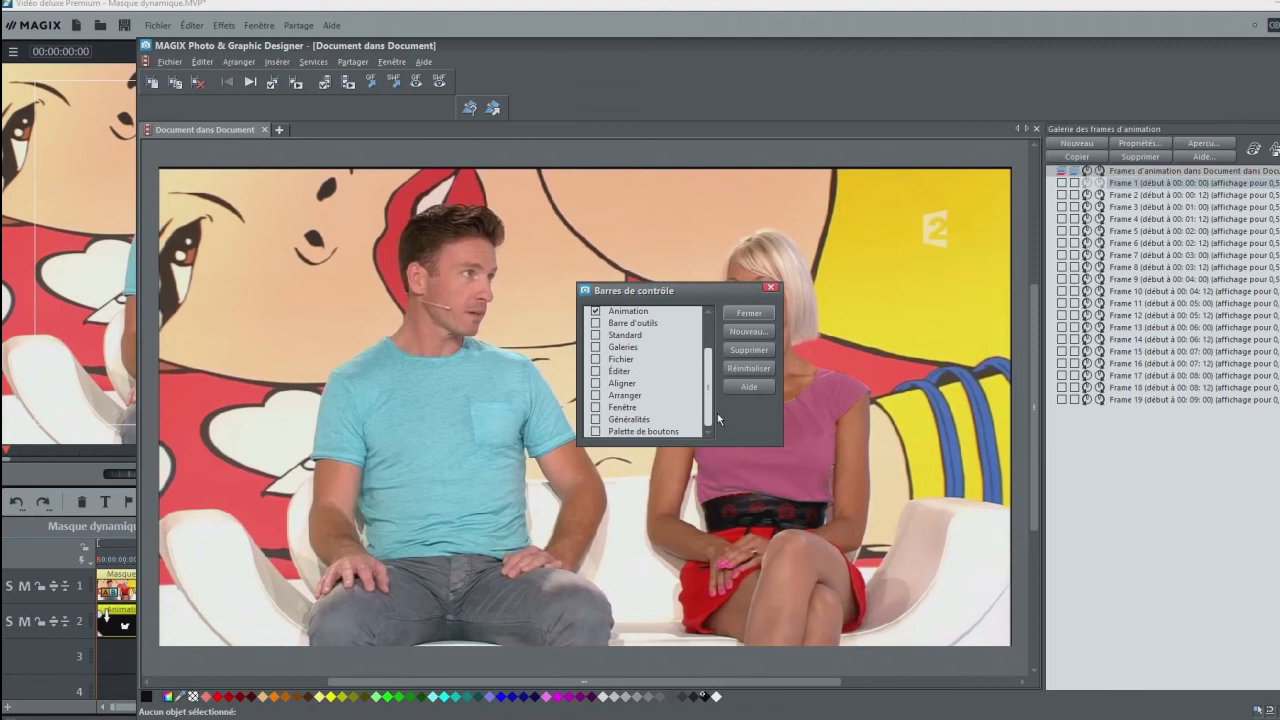
click(596, 323)
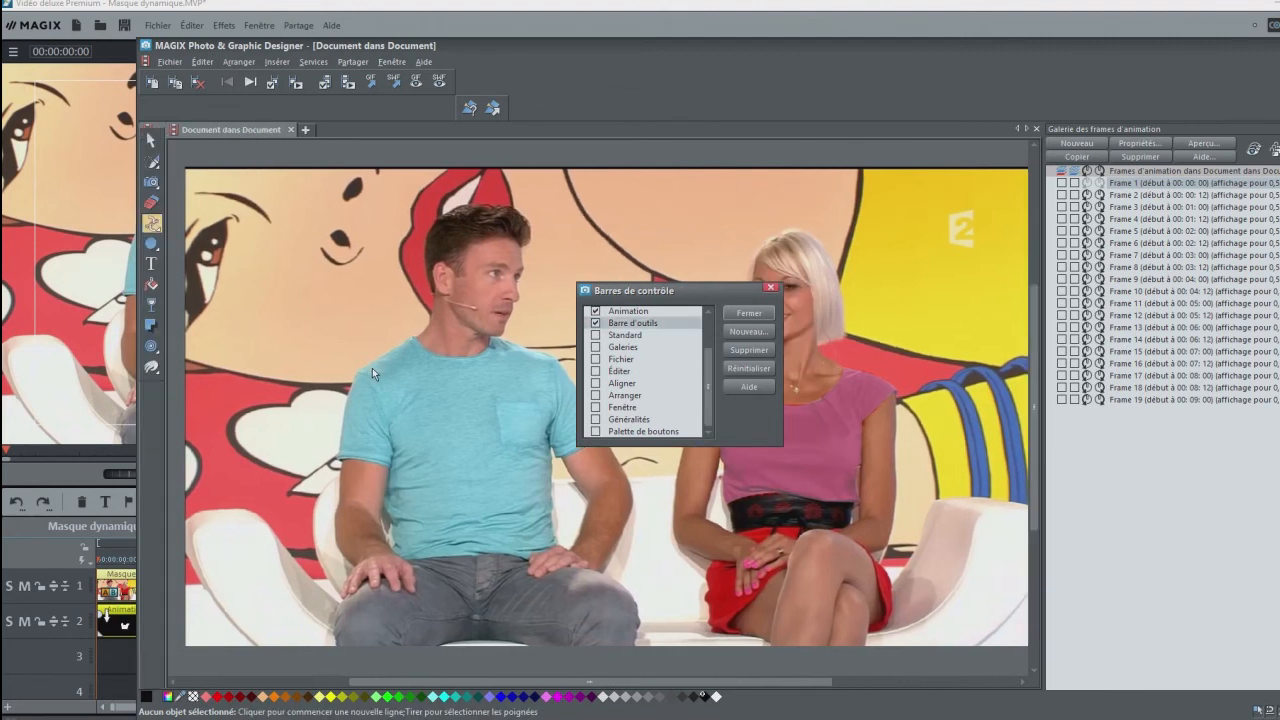
click(750, 314)
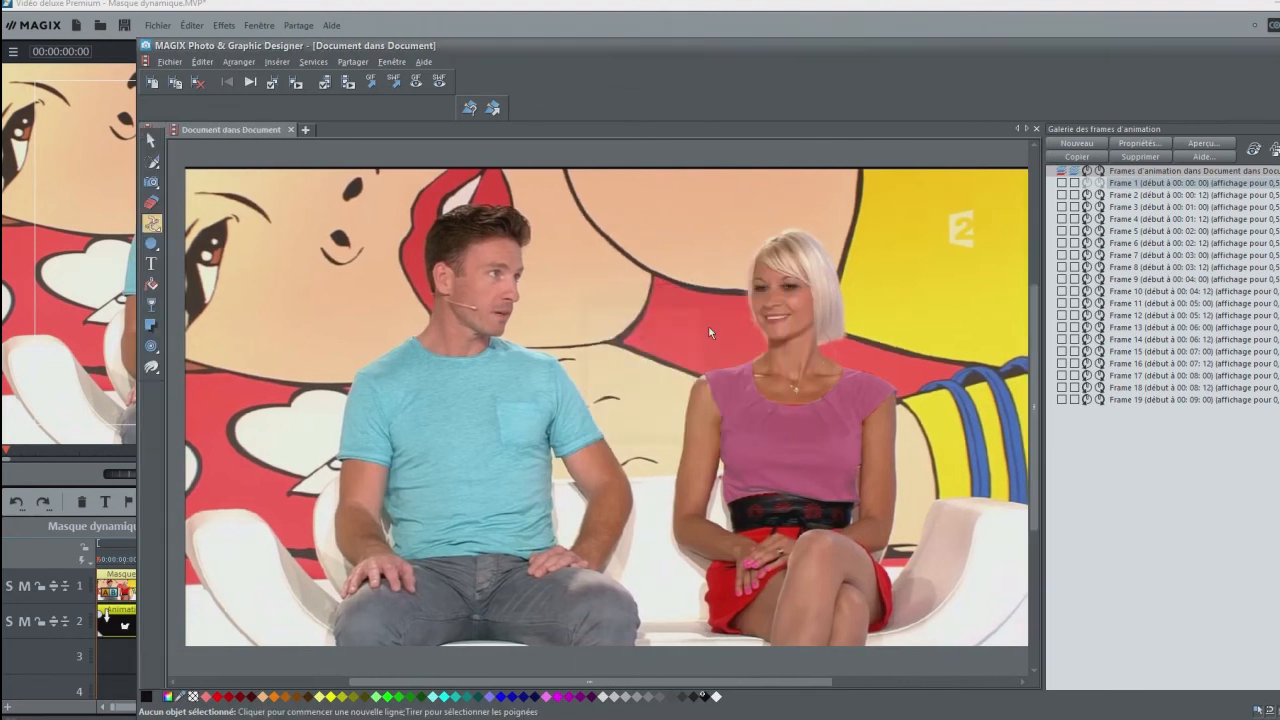
- Activate the Transparency tool and enable the Barre d'infos control bar to expose its settings
click(151, 305)
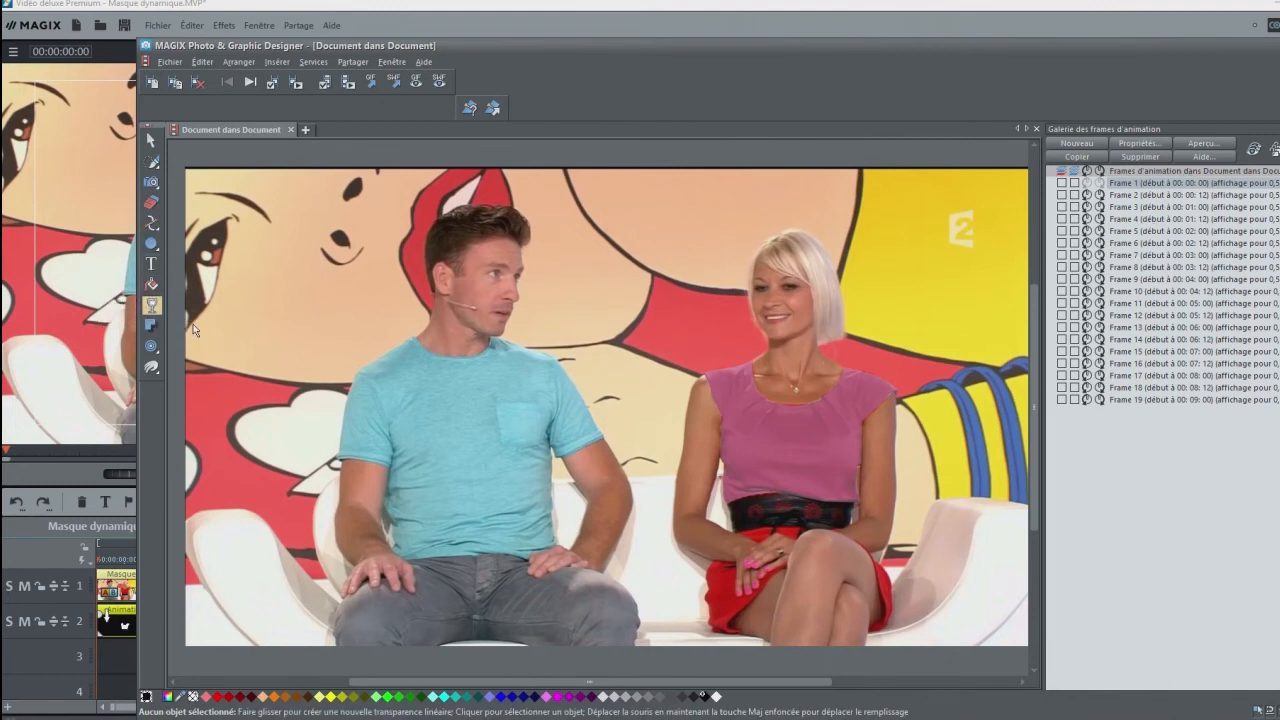
click(391, 61)
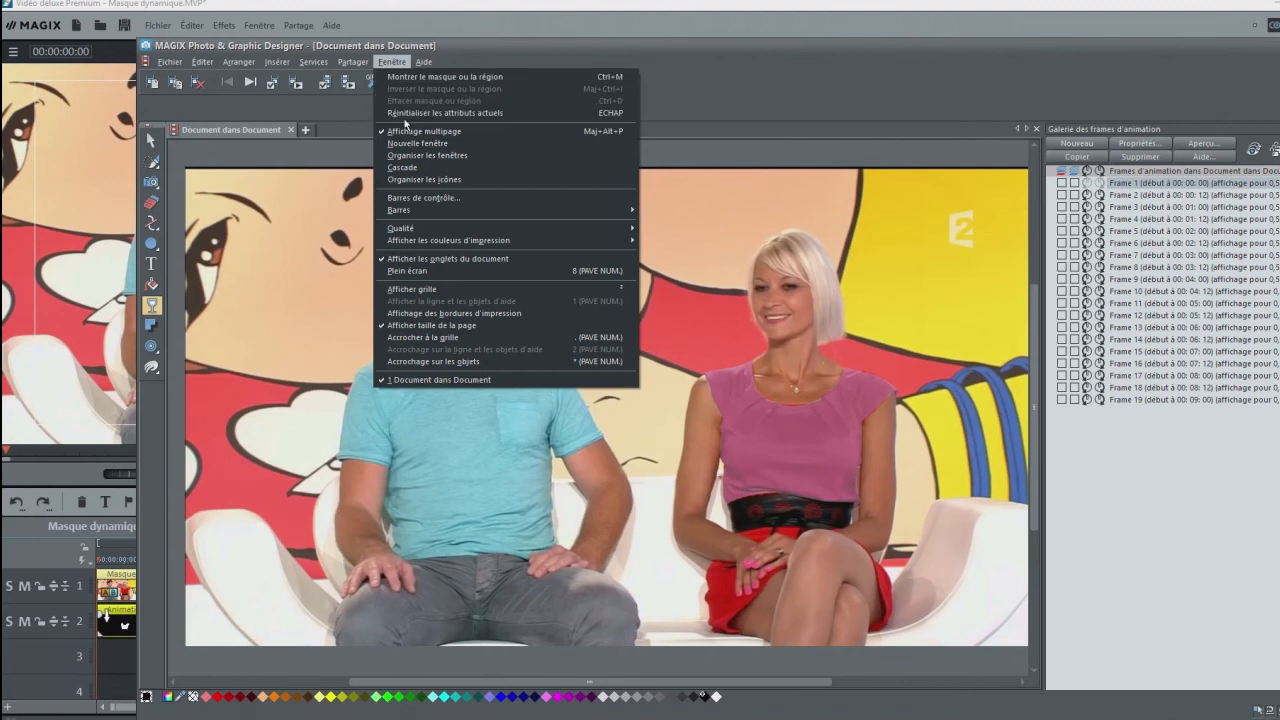
click(443, 198)
click(597, 313)
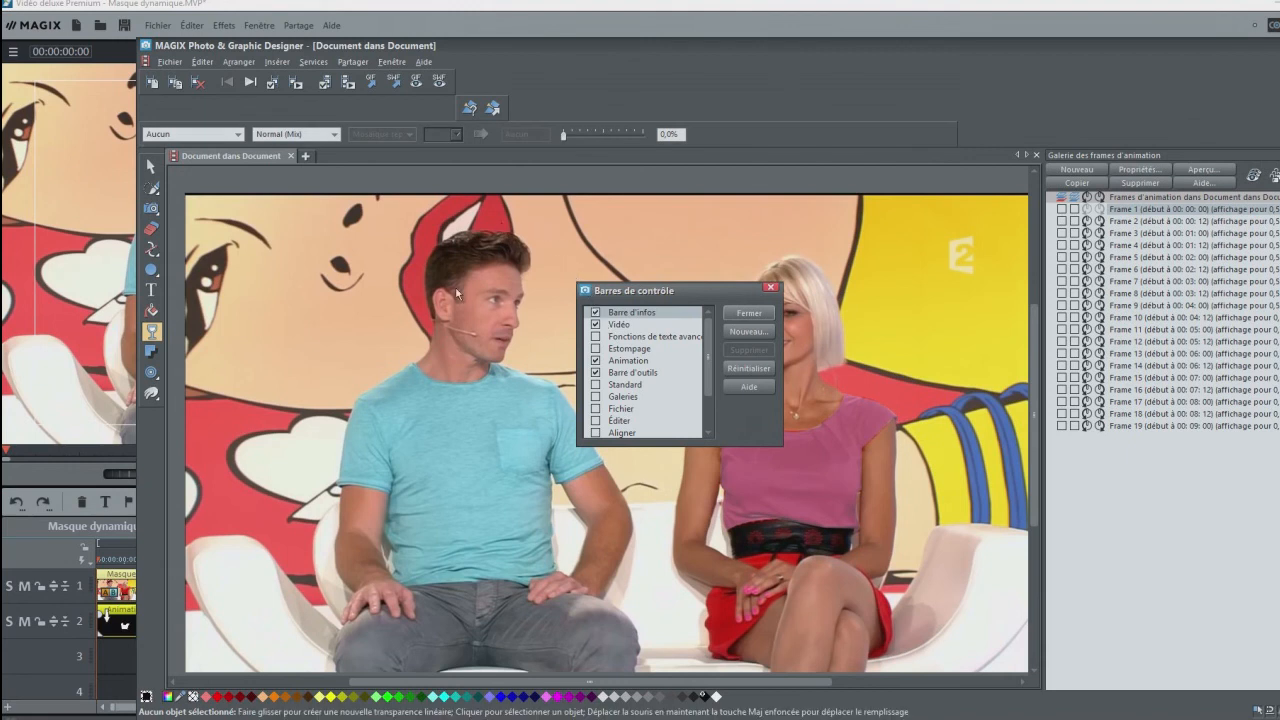
click(749, 313)
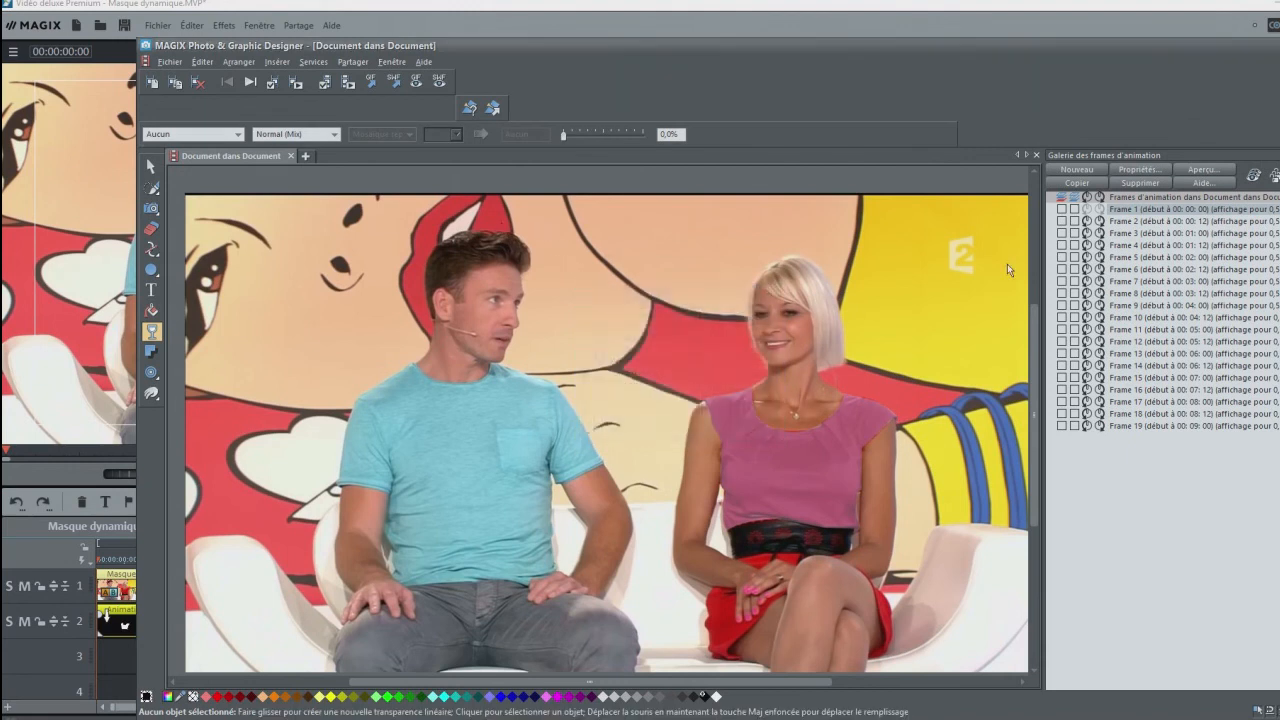
- Select the mask shape over the woman's dress in Frame 1 and set its transparency to 0%
click(151, 166)
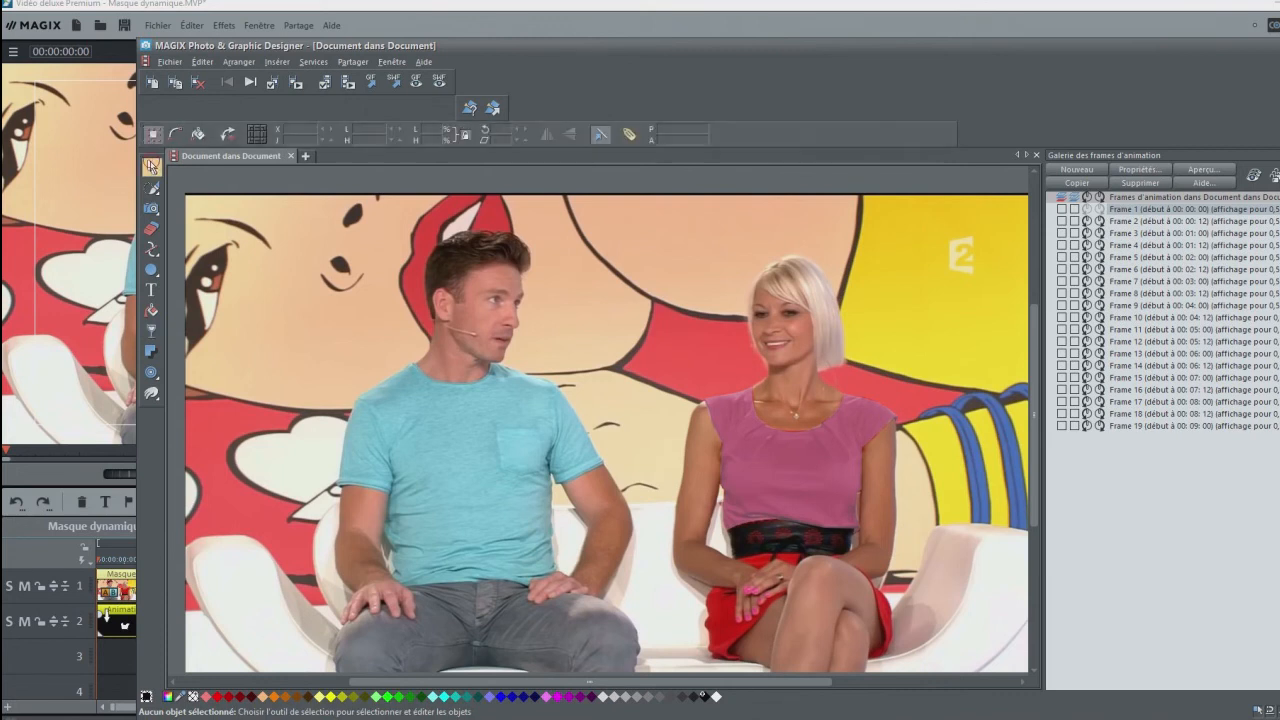
click(807, 455)
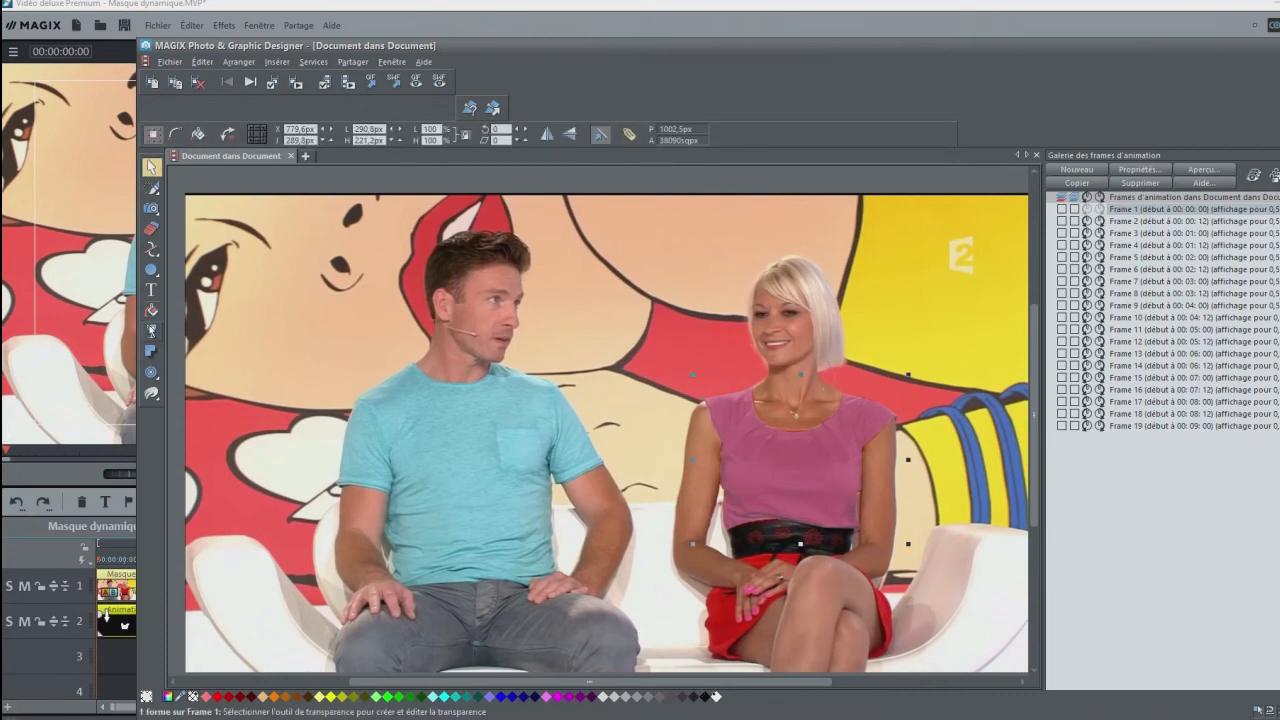
click(149, 332)
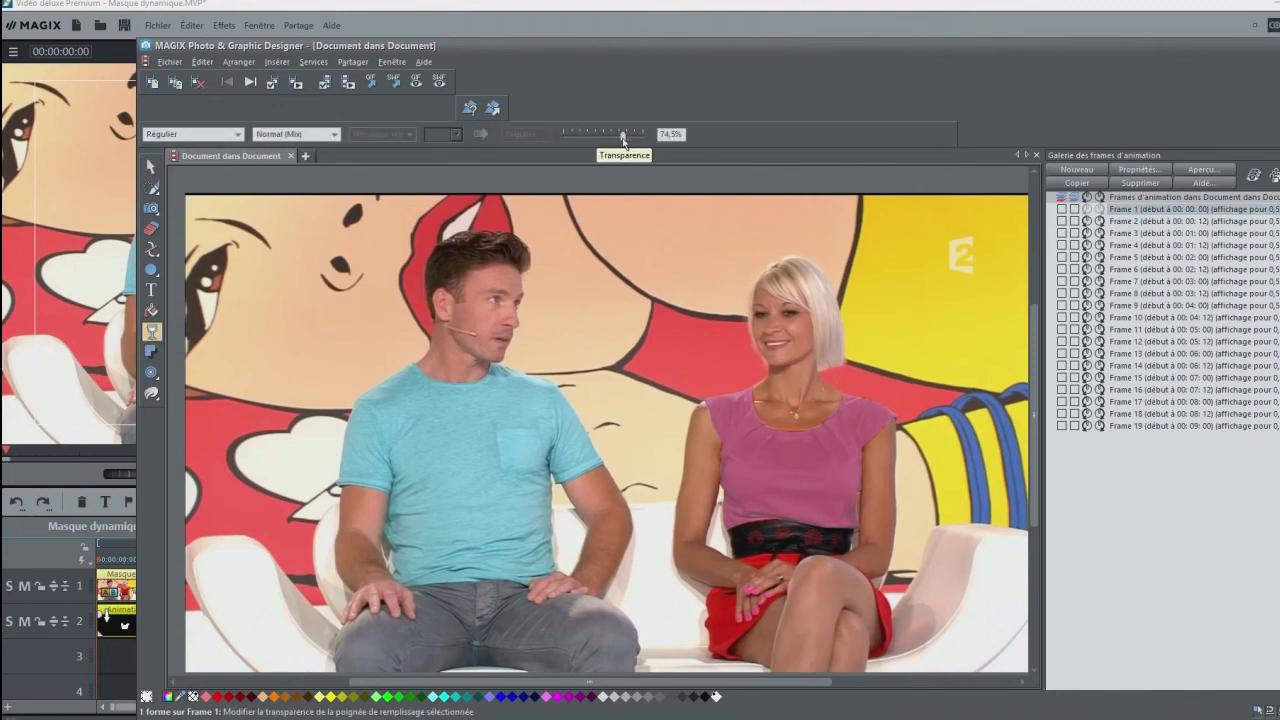
drag(624, 140, 563, 137)
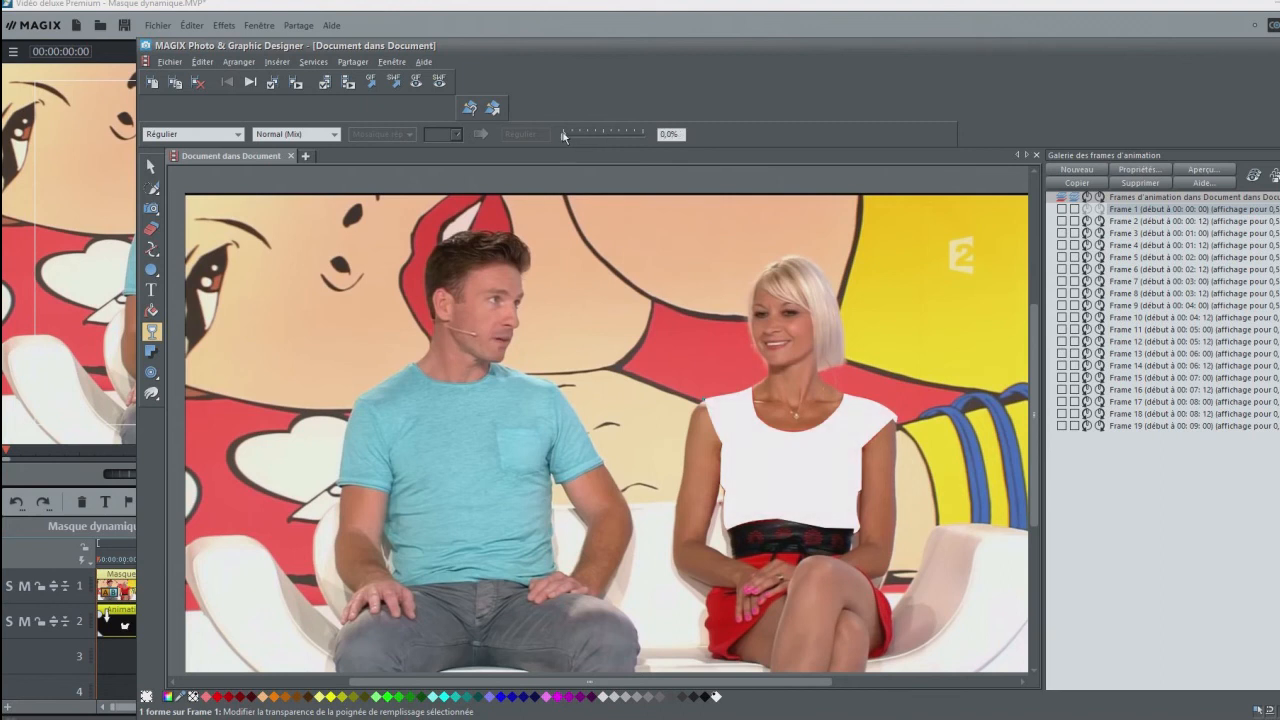
- Set the dress mask's transparency to 0% in Frame 2 and Frame 3
click(1160, 221)
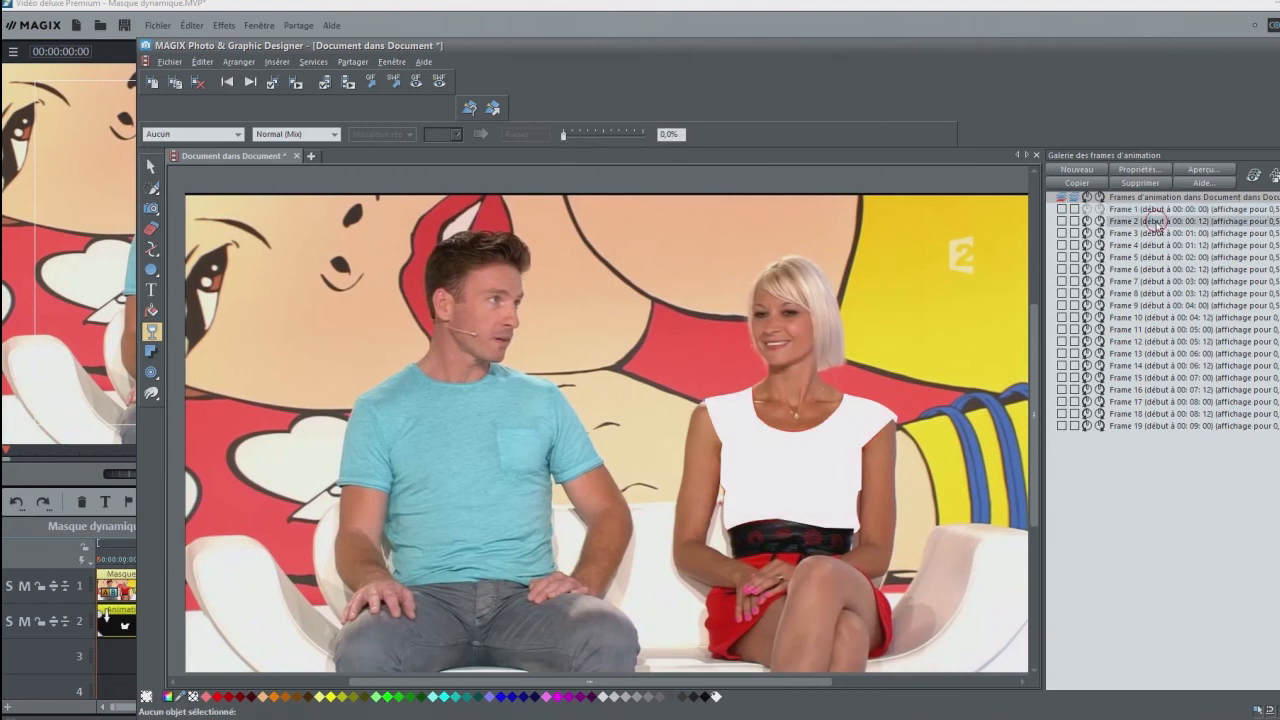
click(765, 481)
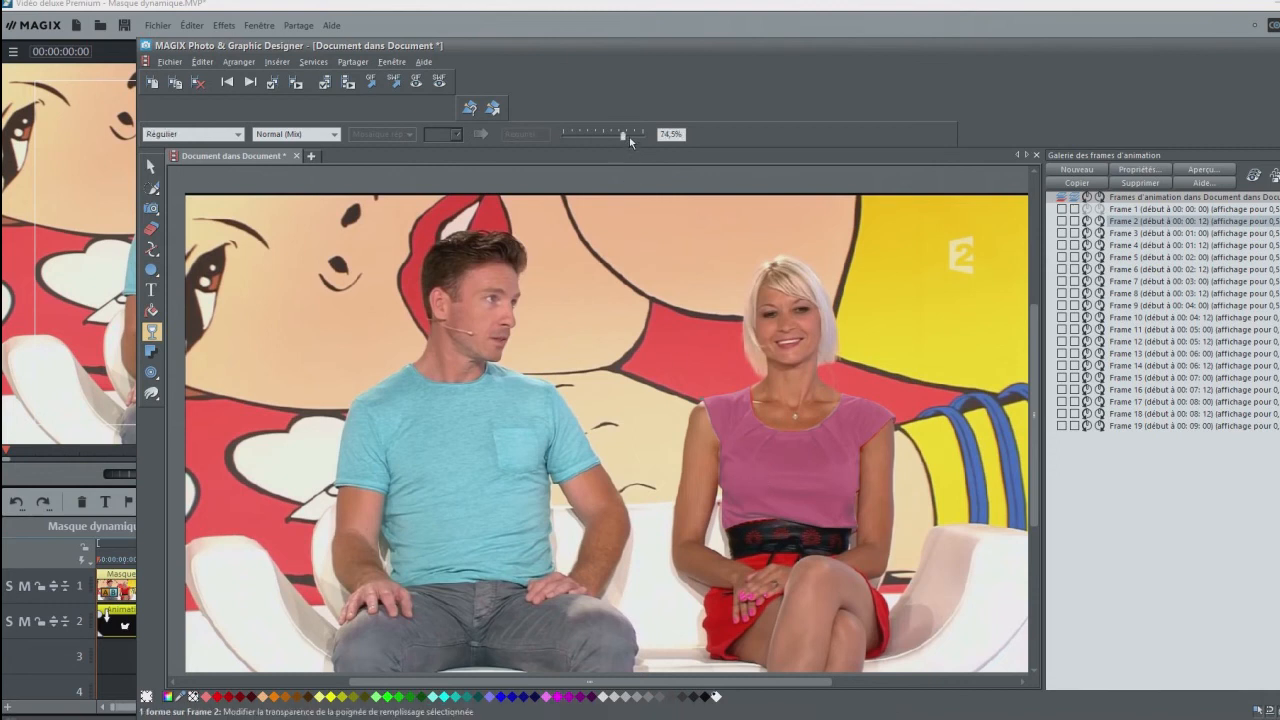
drag(625, 139, 563, 139)
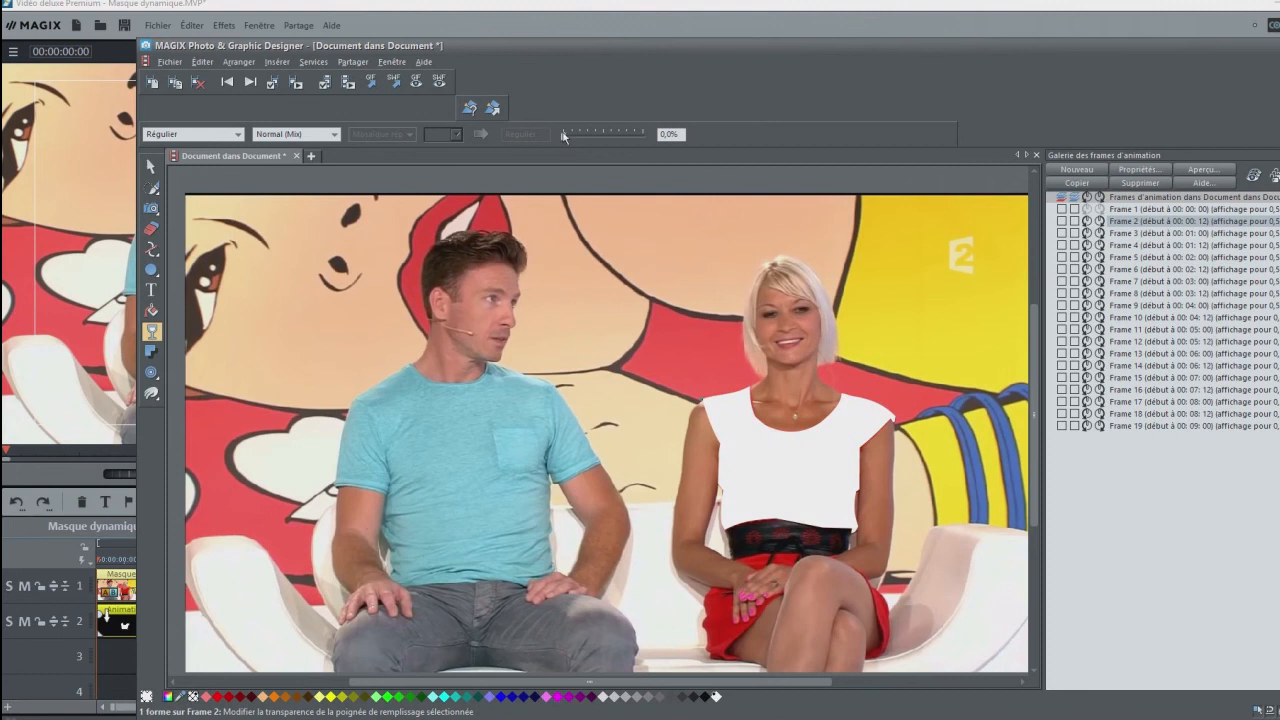
click(1145, 233)
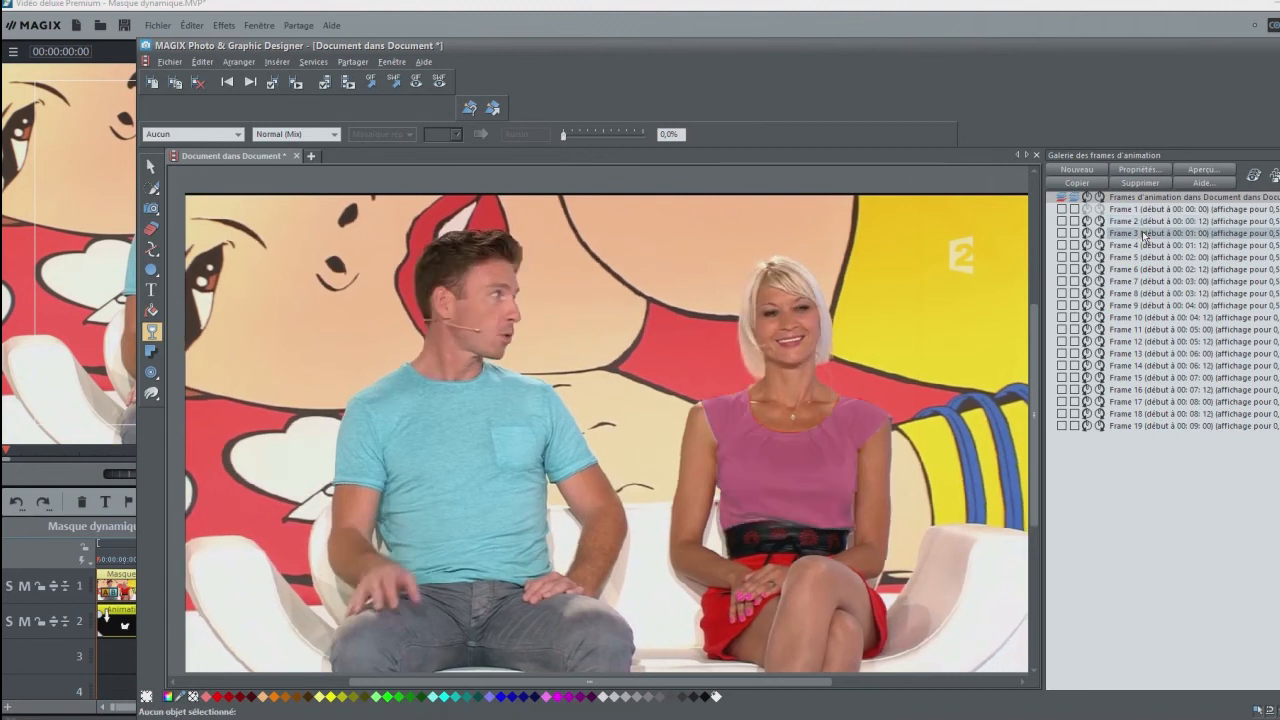
click(774, 467)
drag(623, 134, 537, 145)
- Make the dress mask fully opaque in Frame 5 and Frame 6 by setting its transparency to 0%
key(Down)
key(Down)
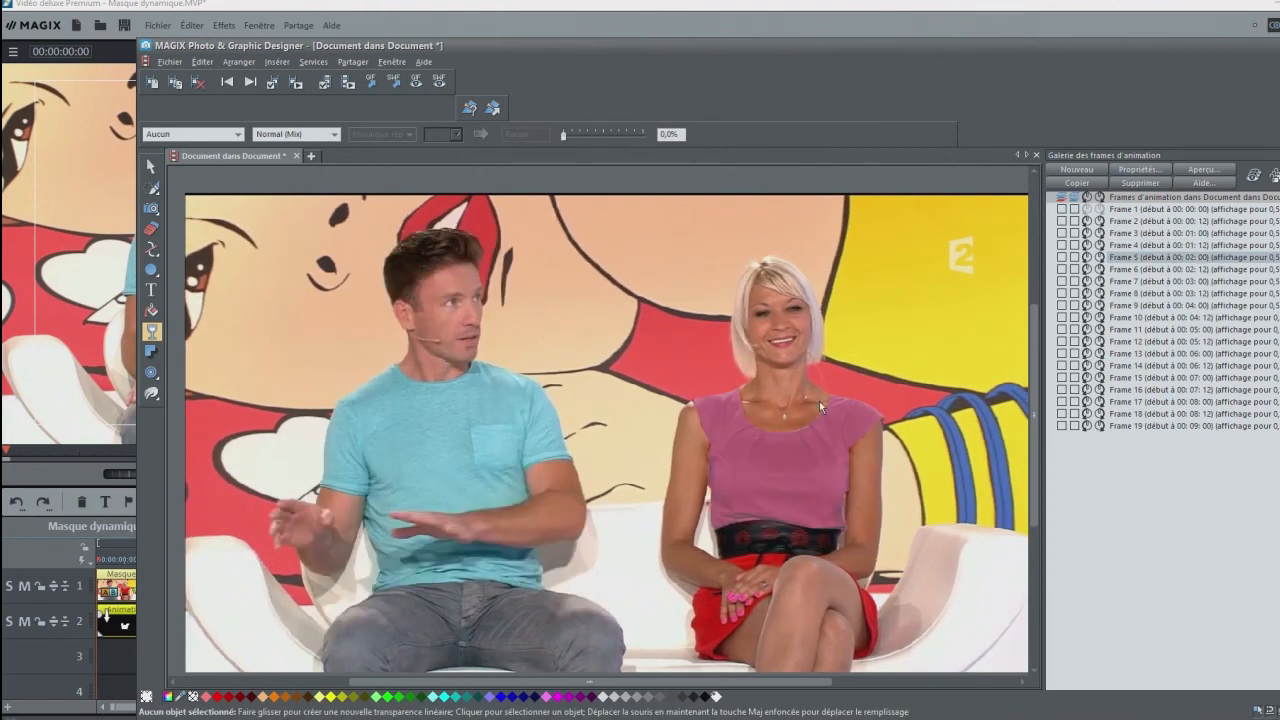
click(796, 463)
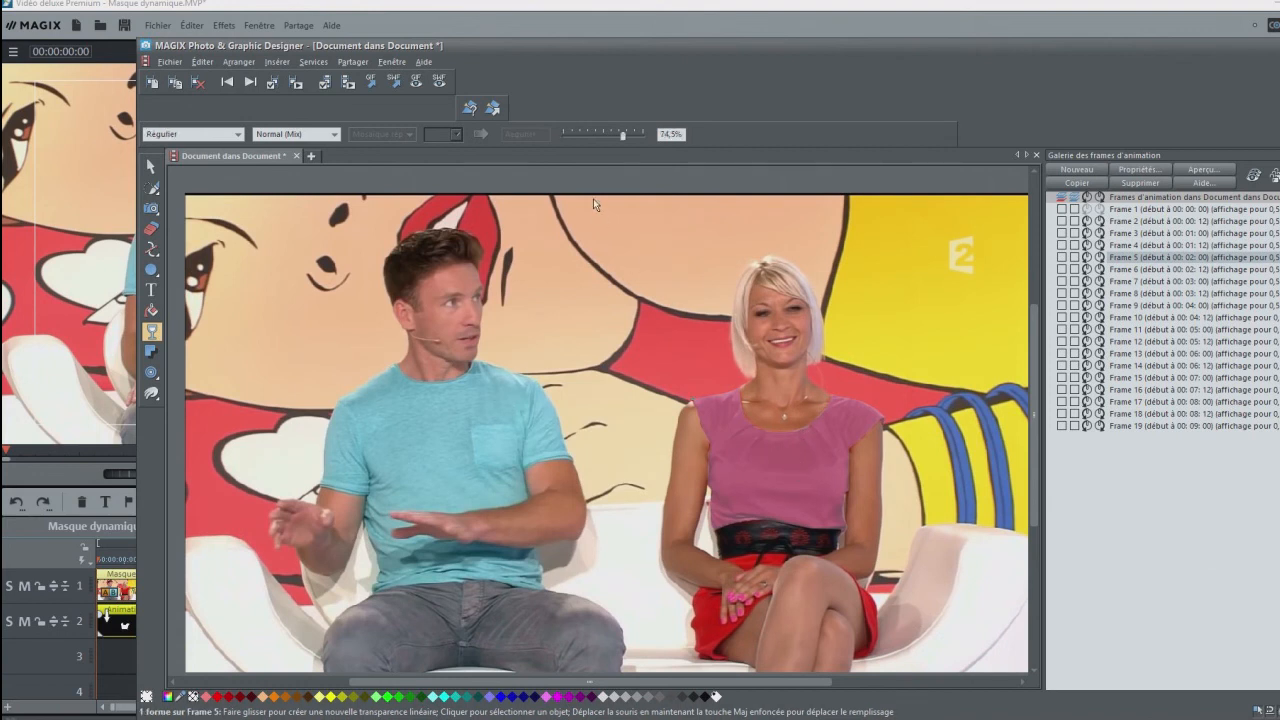
drag(623, 134, 563, 138)
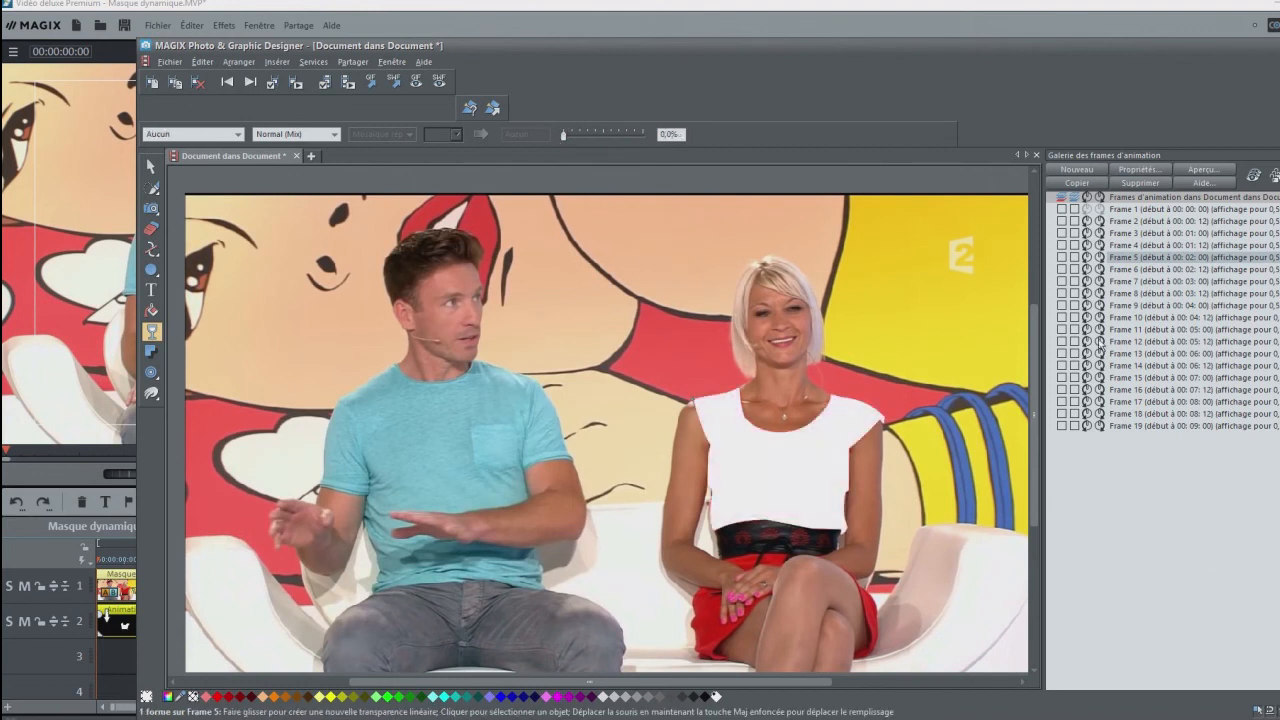
click(1156, 269)
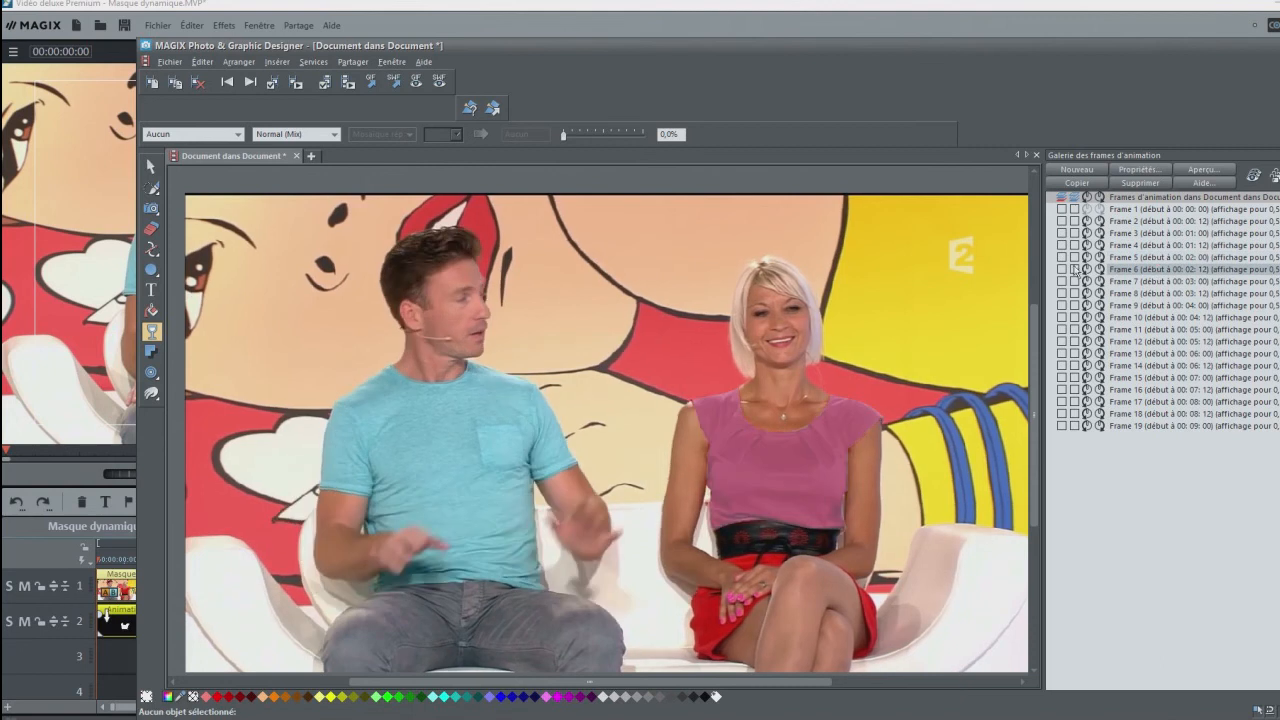
click(768, 471)
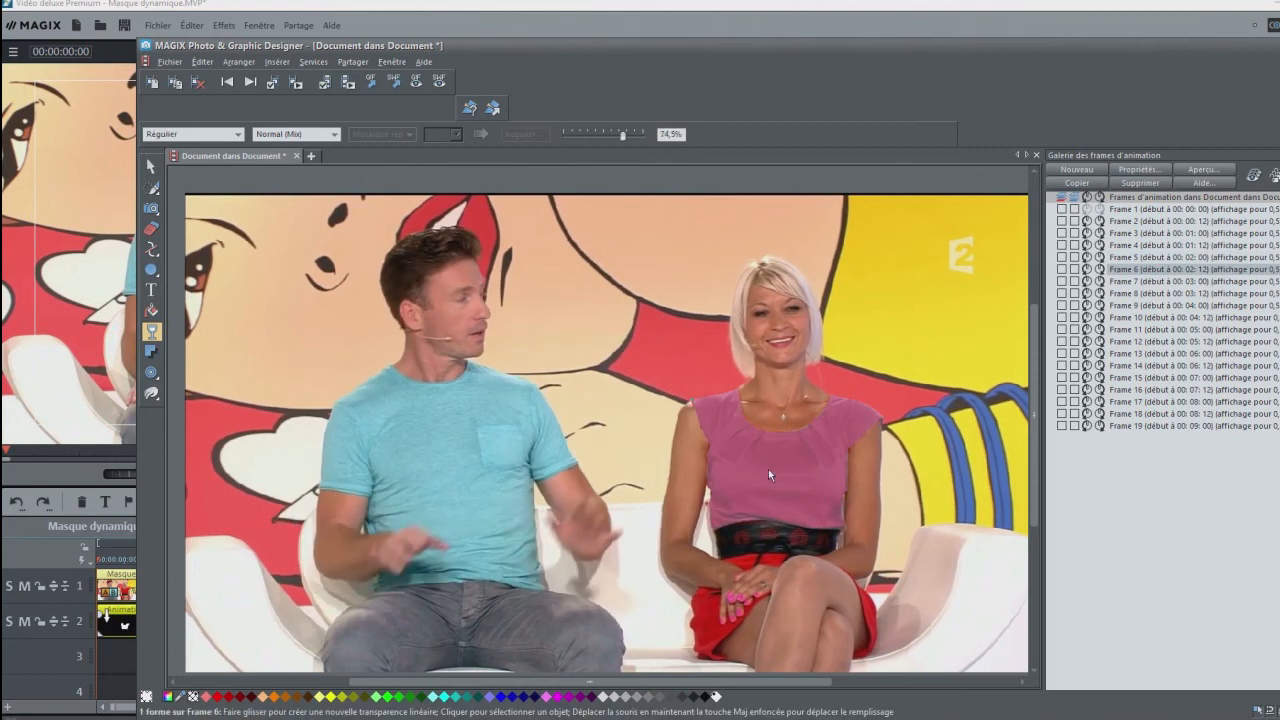
drag(625, 140, 563, 136)
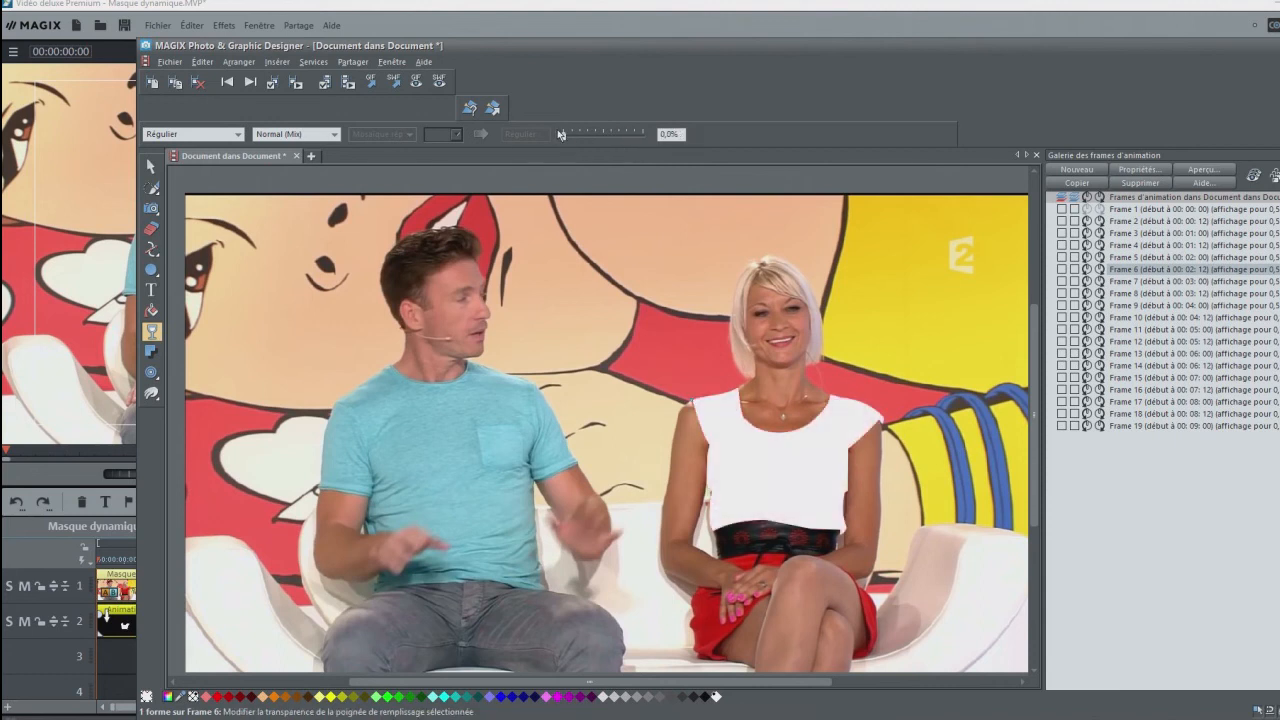
- Set the dress mask's transparency to 0% in each frame from Frame 7 to Frame 11
click(1123, 282)
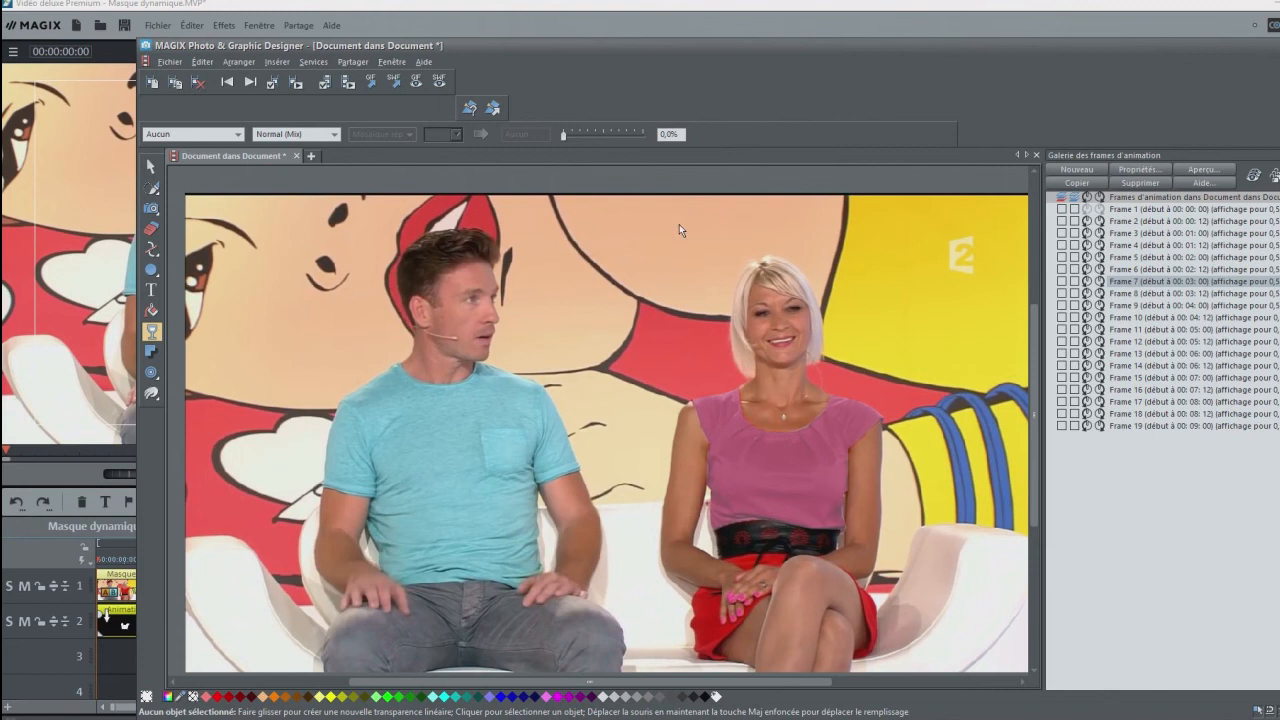
click(770, 470)
drag(625, 136, 545, 133)
click(1162, 295)
click(784, 484)
drag(625, 136, 563, 134)
click(1140, 305)
click(778, 447)
click(1140, 317)
click(780, 460)
click(1160, 330)
click(765, 438)
- Set the dress mask's transparency to 0% in each frame from Frame 12 to Frame 17
click(1175, 346)
click(749, 469)
click(1170, 353)
click(758, 445)
click(1181, 367)
click(756, 482)
click(1145, 377)
click(743, 465)
click(1150, 389)
click(760, 460)
click(1150, 401)
click(735, 469)
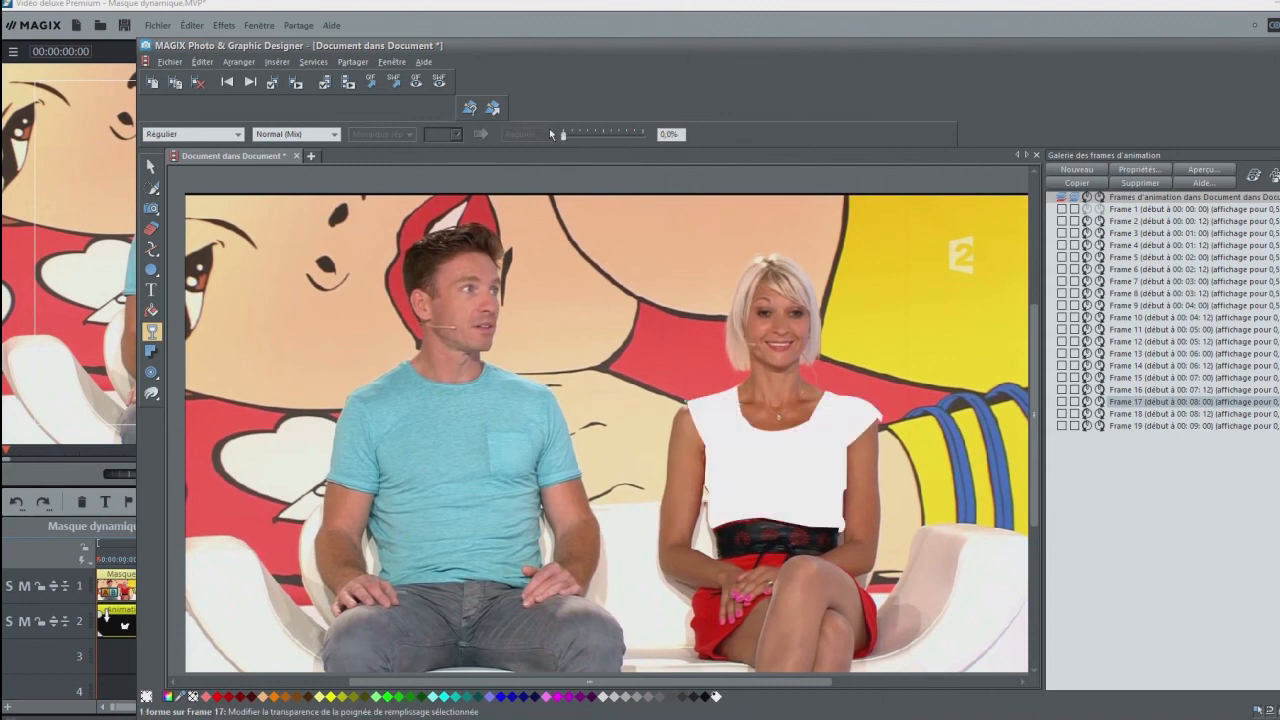
- Set the dress mask's transparency to 0% in Frame 18 and Frame 19, and return to the MAGIX video editor
click(1150, 413)
click(744, 458)
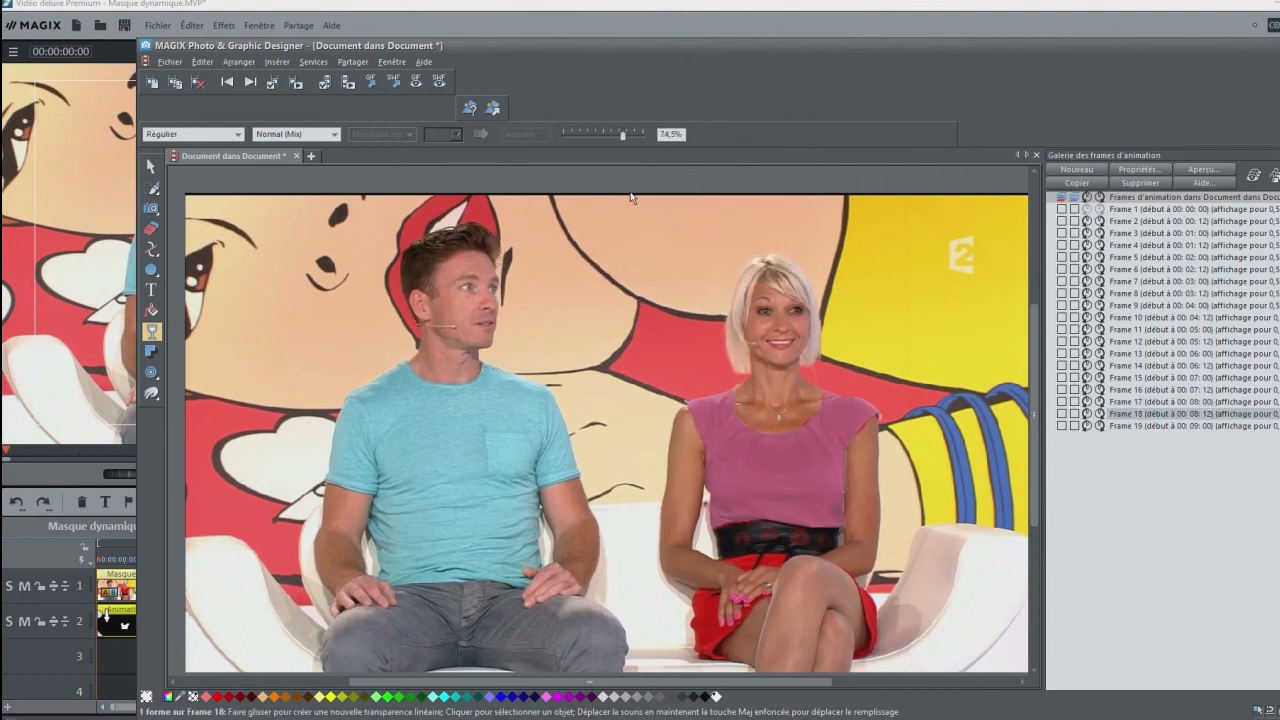
drag(620, 137, 563, 134)
click(1150, 425)
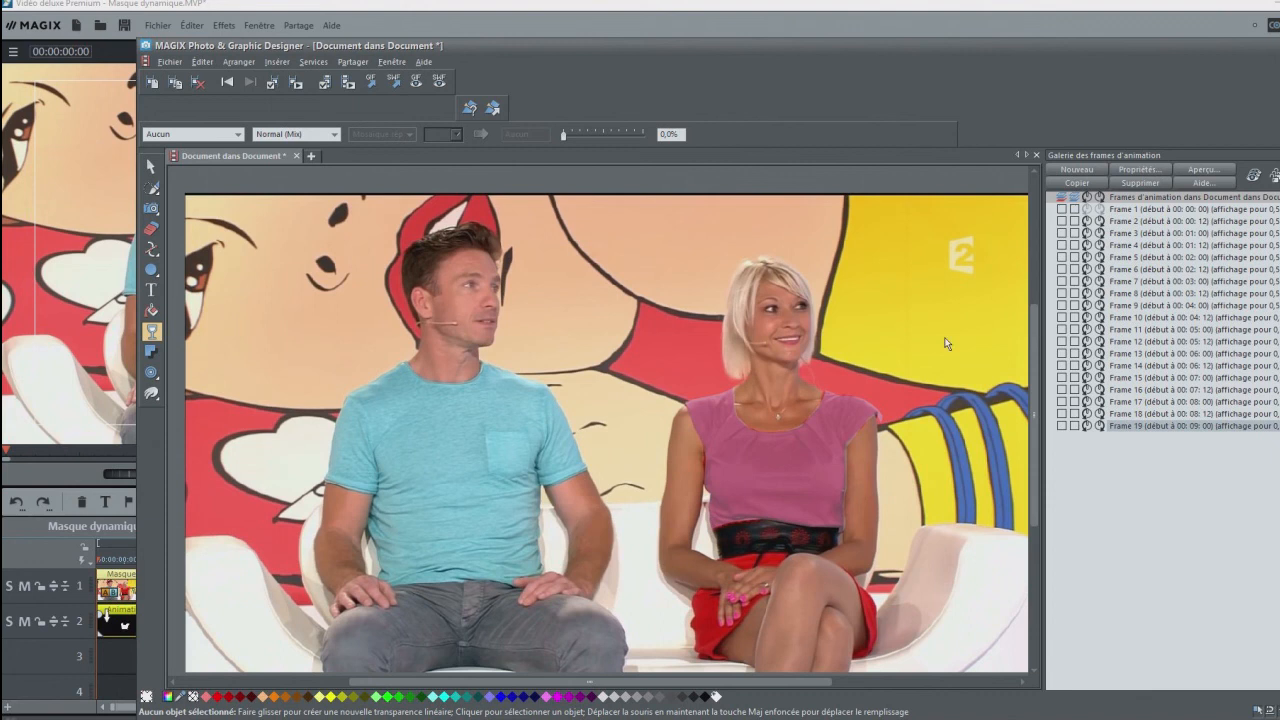
click(737, 450)
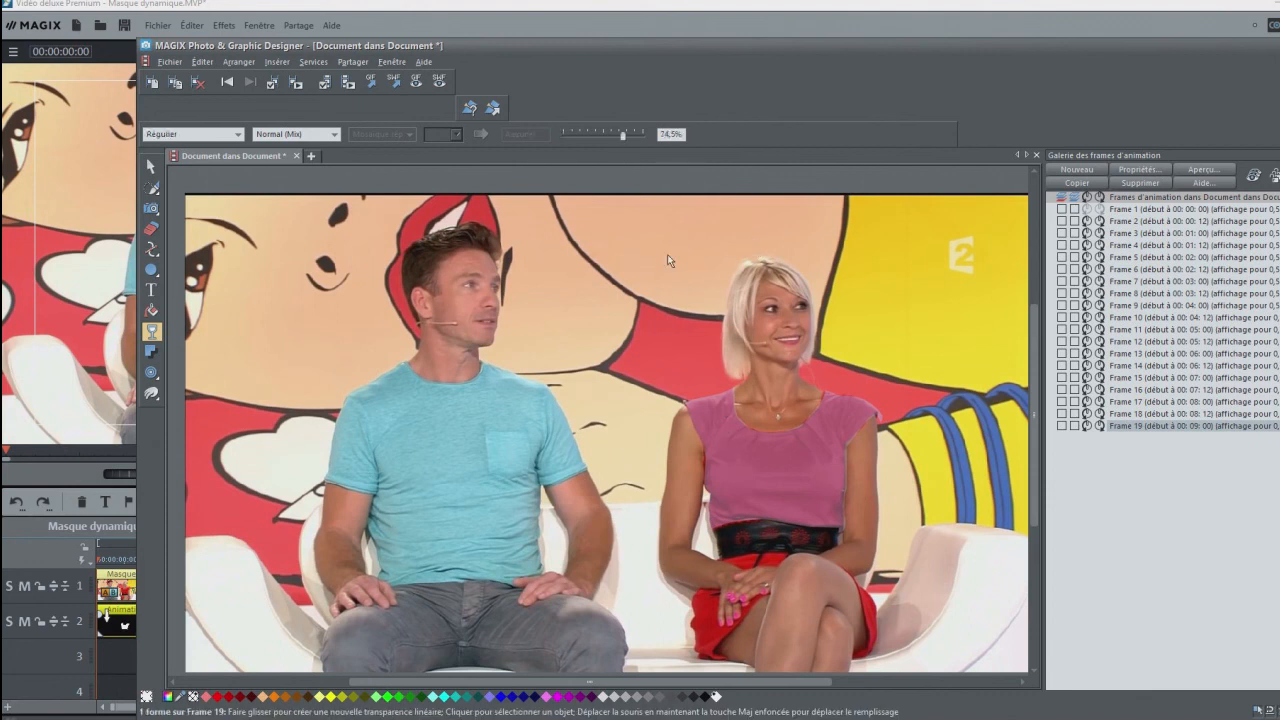
drag(622, 139, 560, 139)
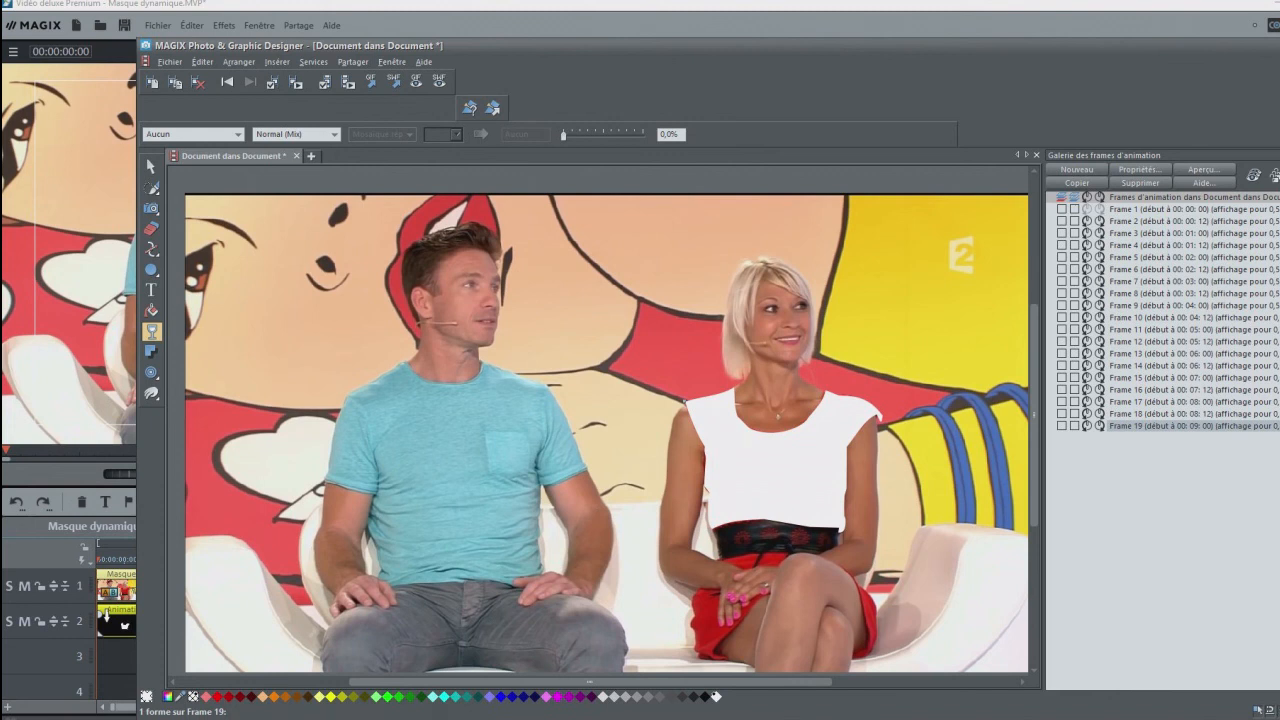
click(1278, 45)
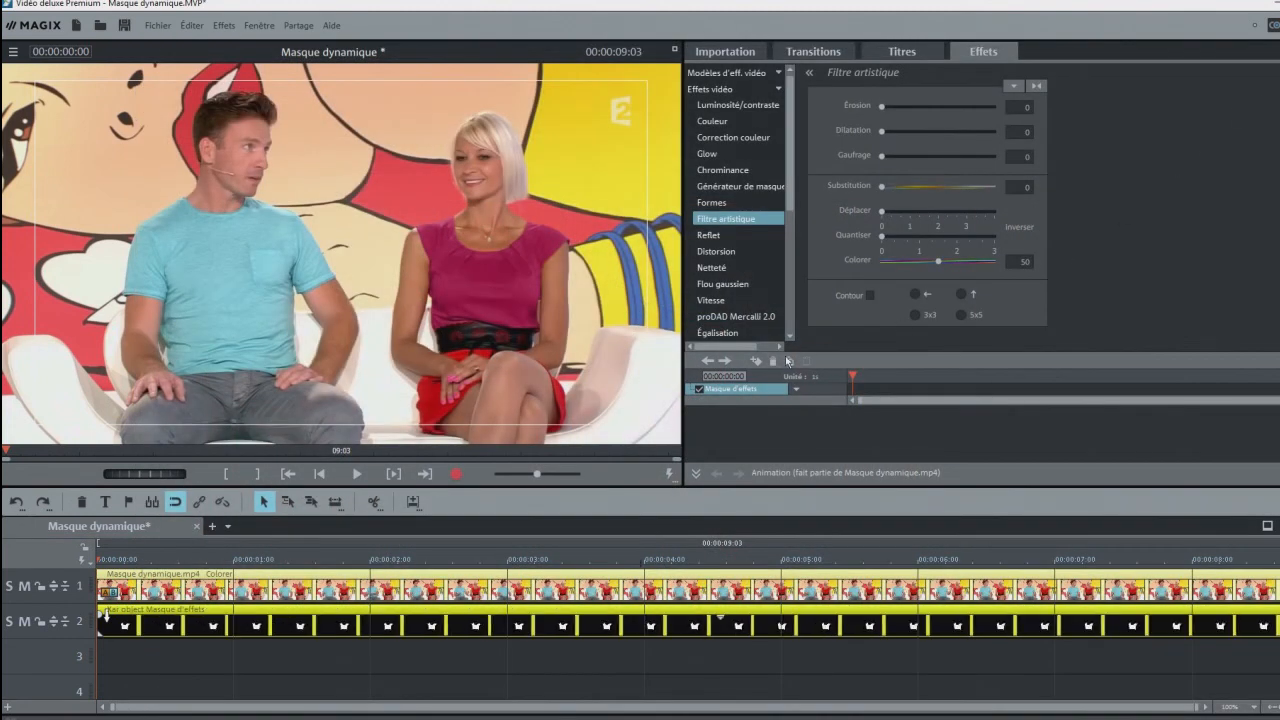
- Set the Colorer value of the Masque dynamique.mp4 clip on track 1 to 100 in the Filtre artistique effect
click(428, 580)
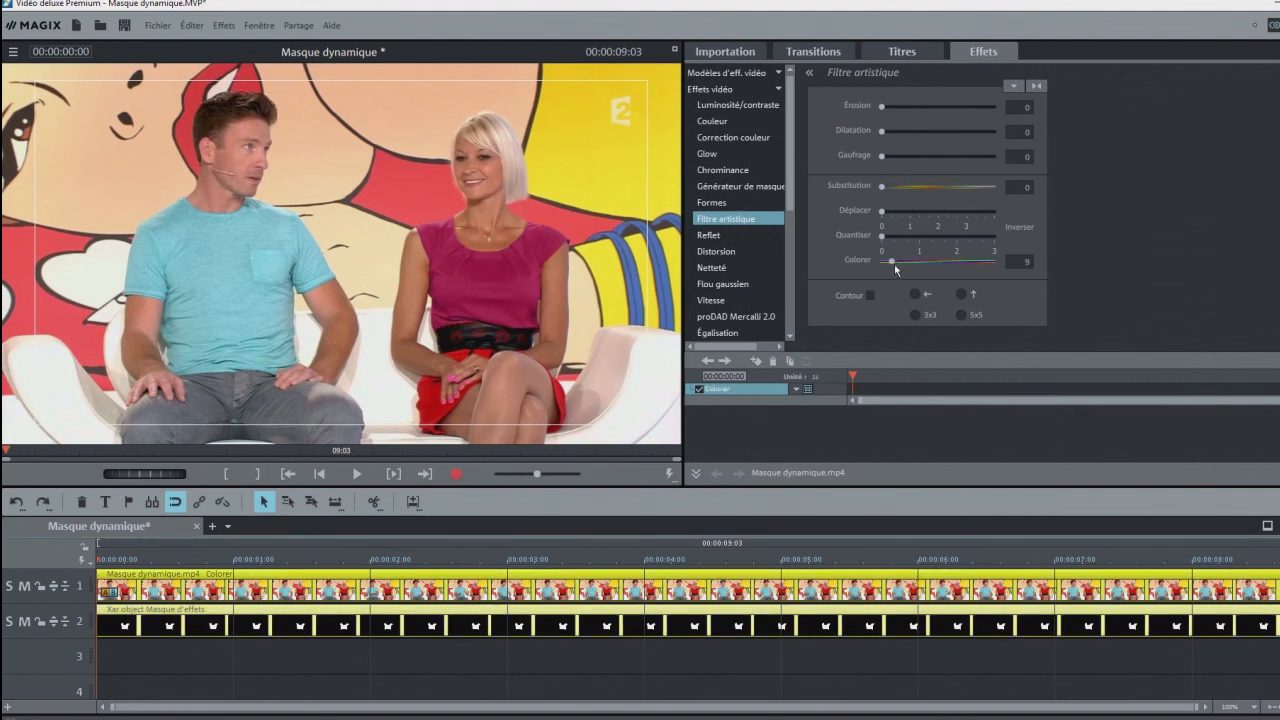
drag(895, 261, 1002, 260)
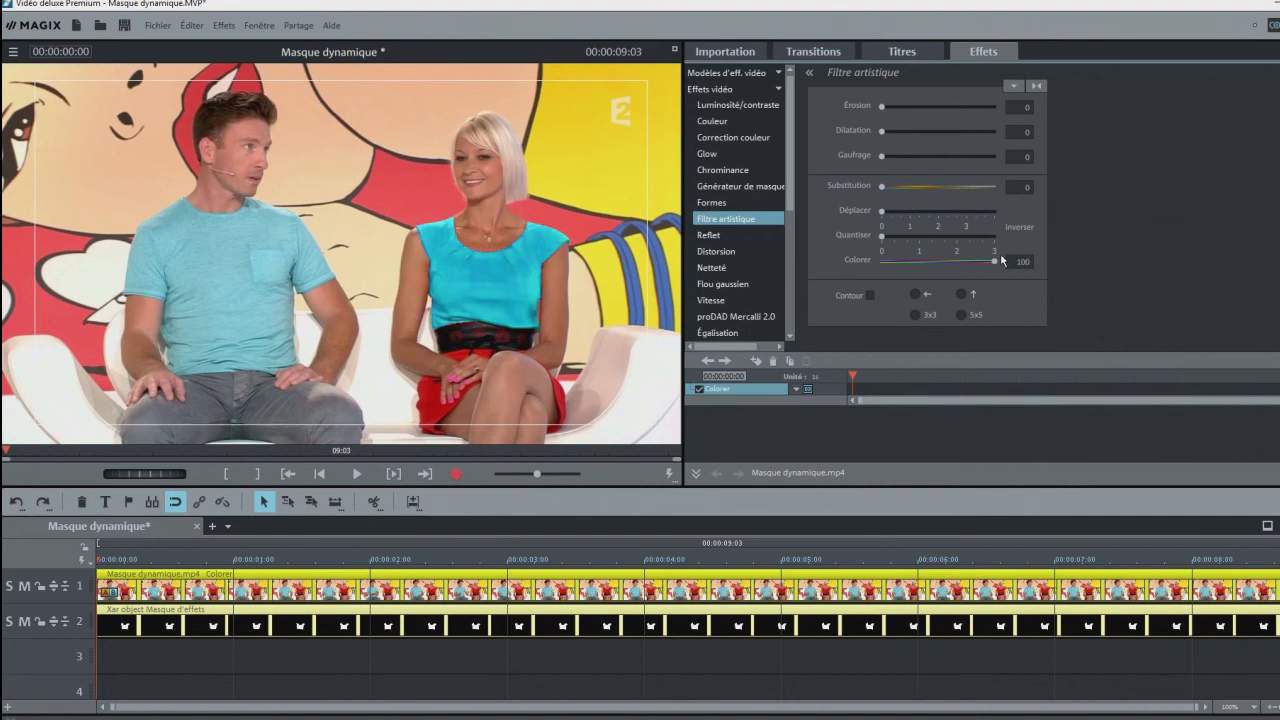
click(841, 292)
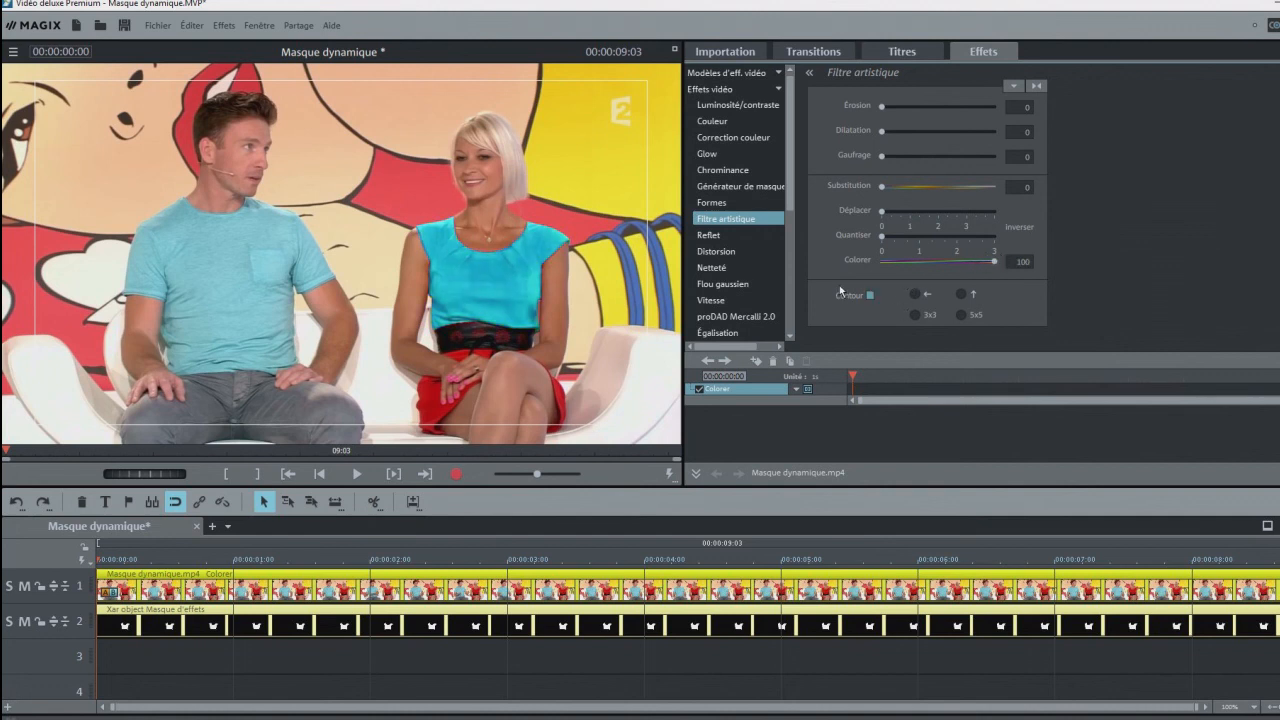
- In Correction couleur, add the man's blue T-shirt to the foreground colour selection with Ajouter mode and the Premier plan layer
click(741, 138)
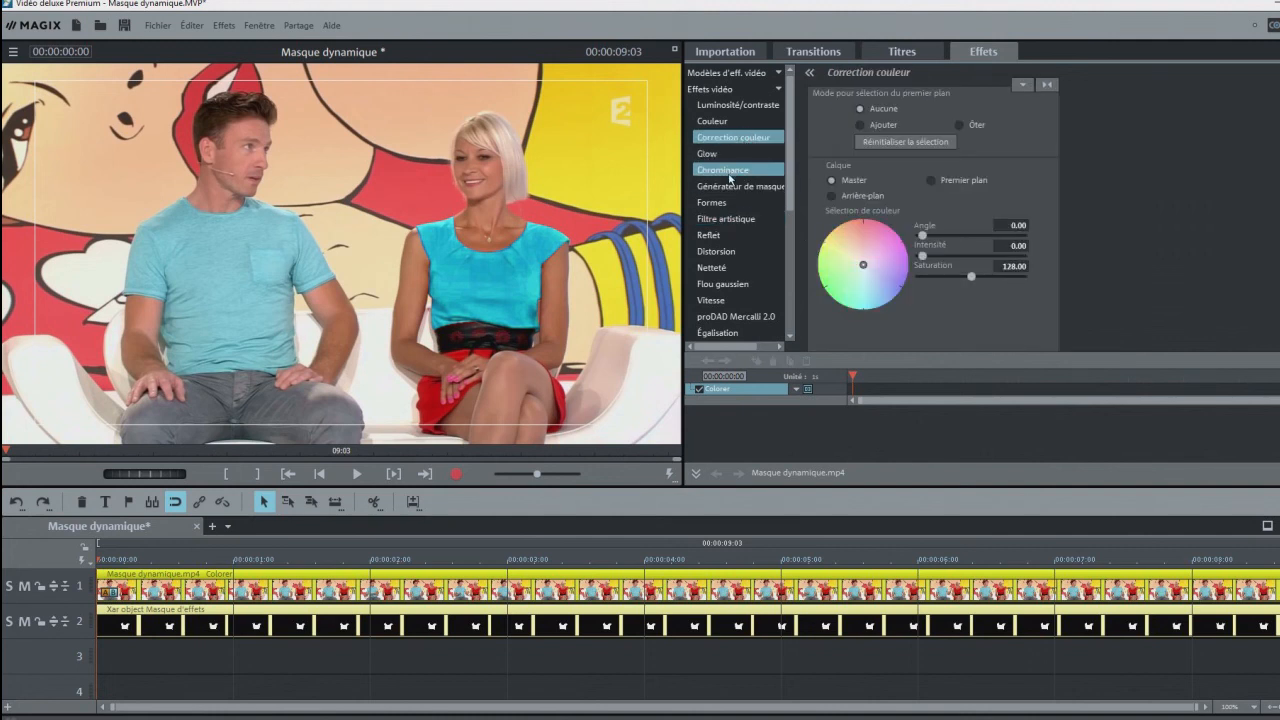
click(860, 125)
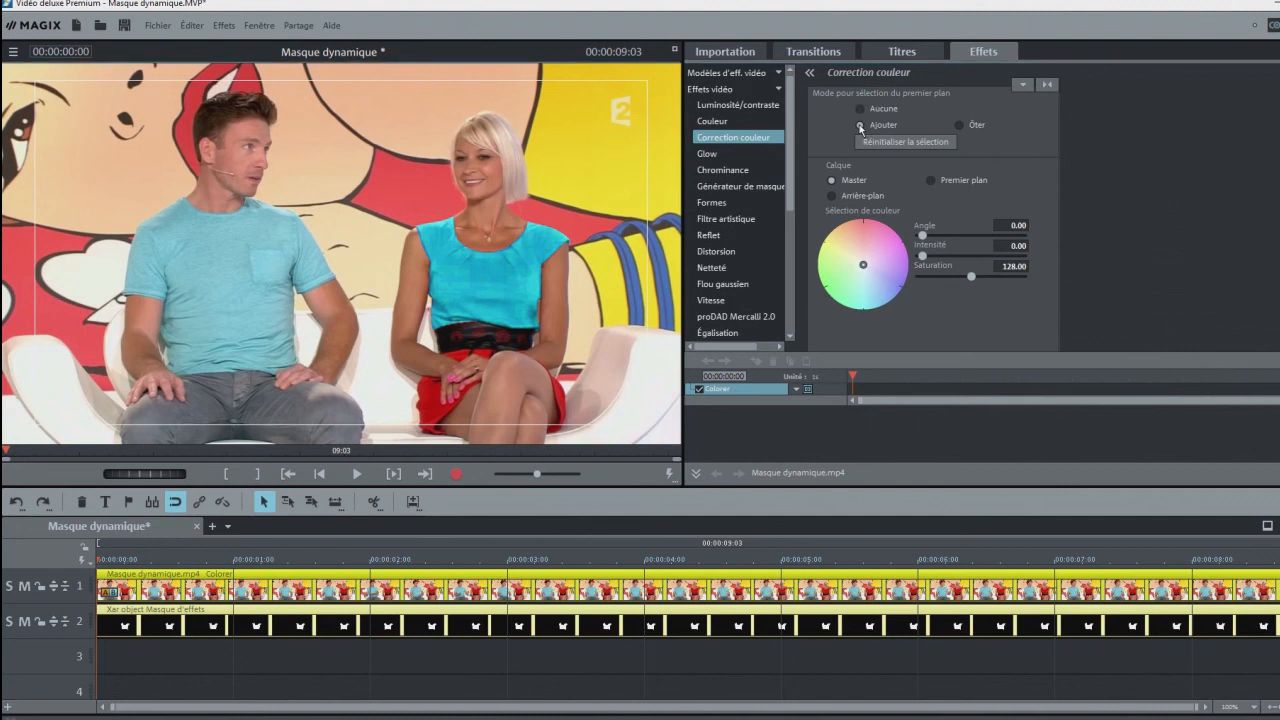
click(932, 180)
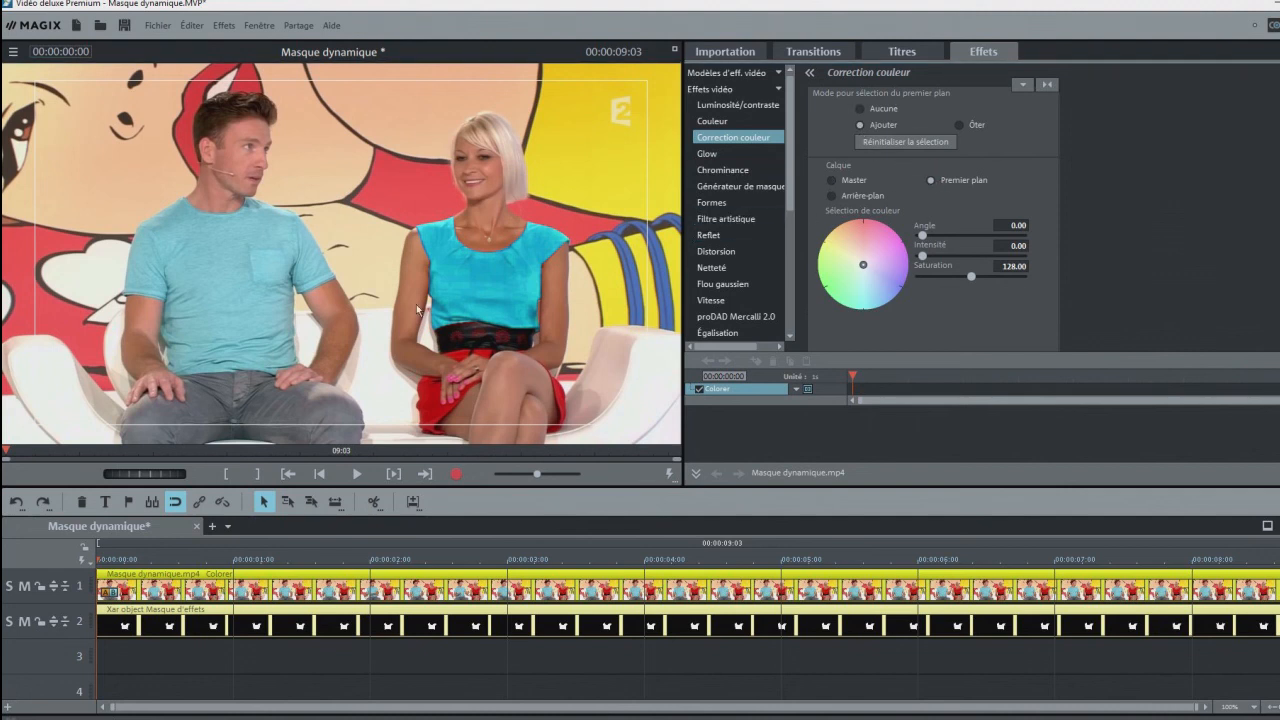
click(202, 304)
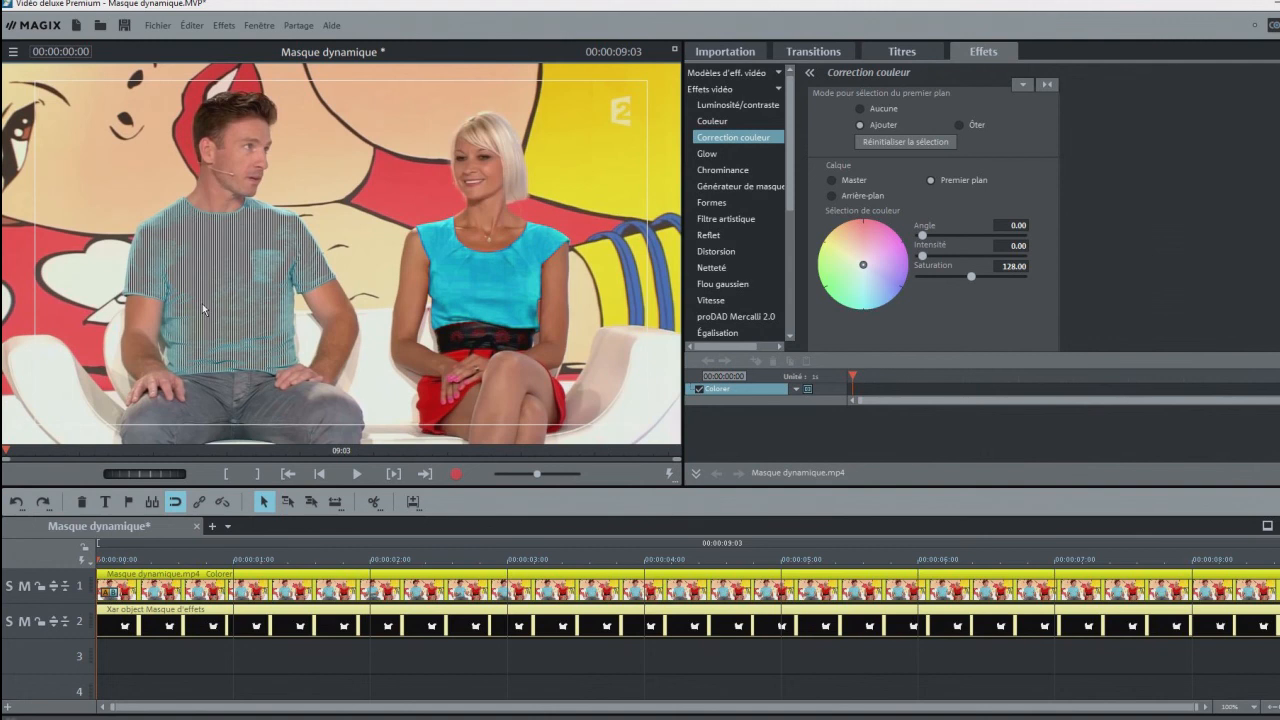
click(258, 270)
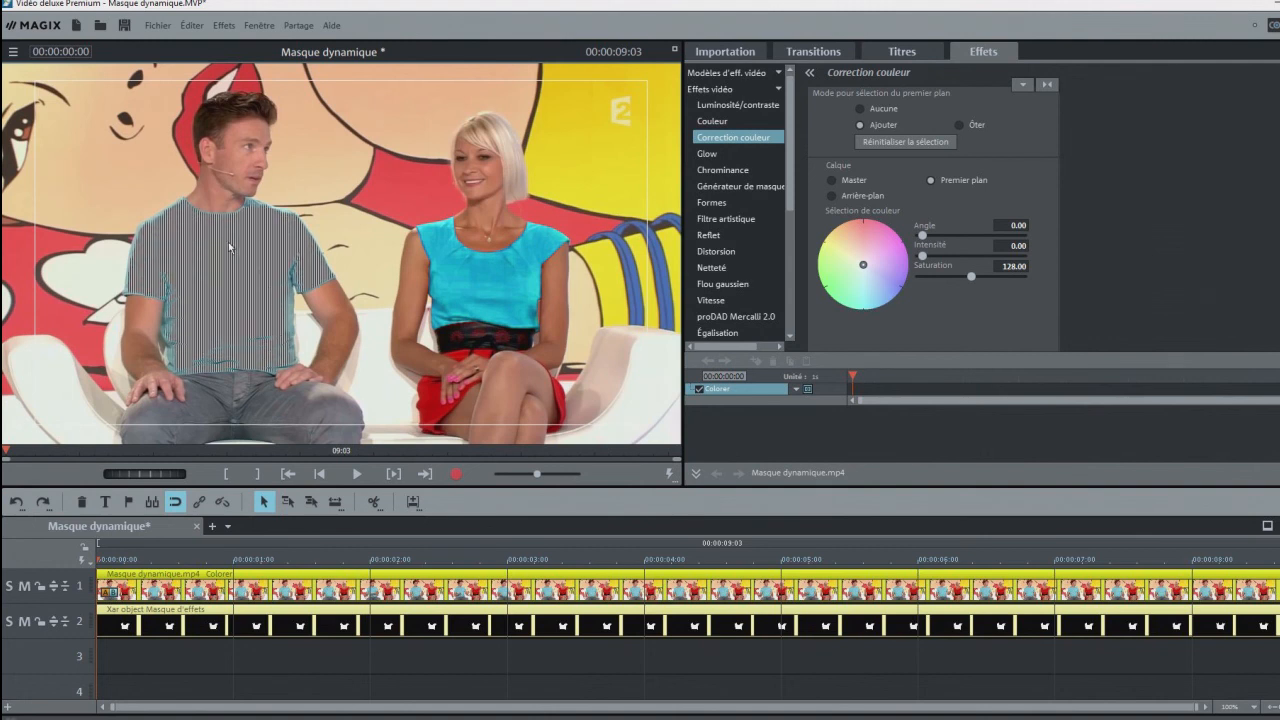
click(155, 216)
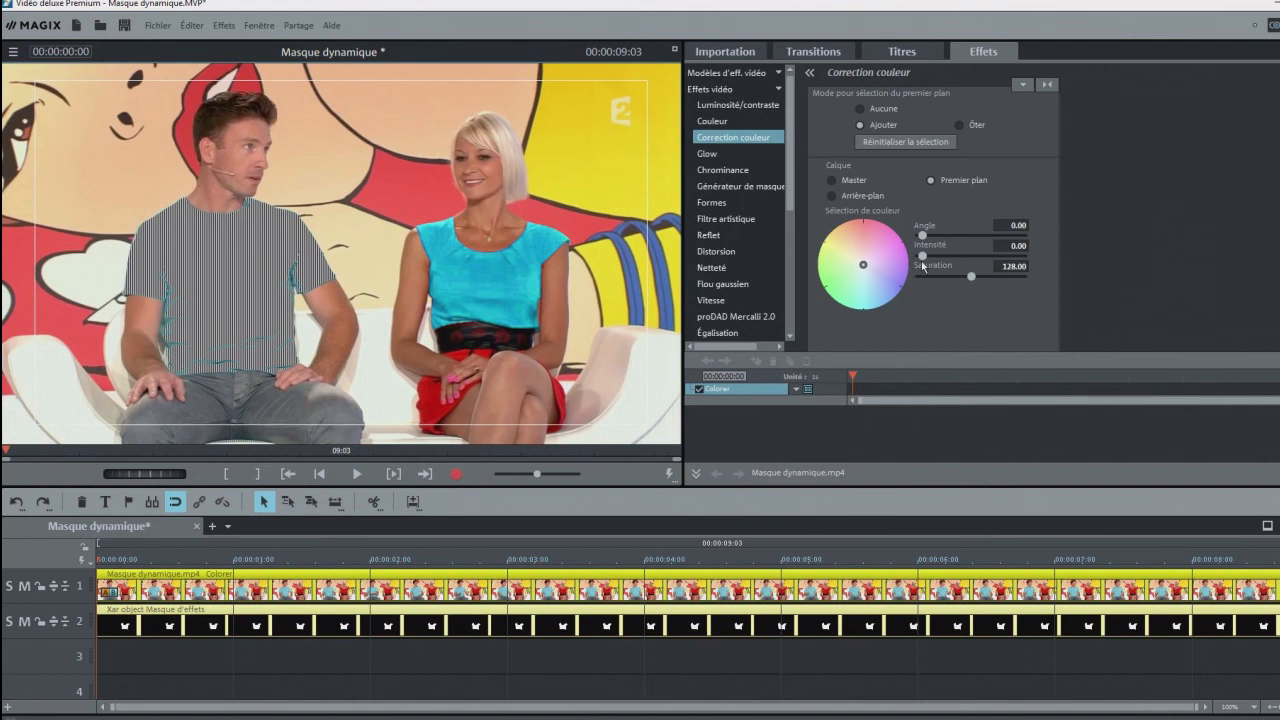
- Recolour the man's T-shirt green with Angle 88.69, Intensité 57.25 and Saturation 79.46, and play the video
drag(923, 257, 980, 257)
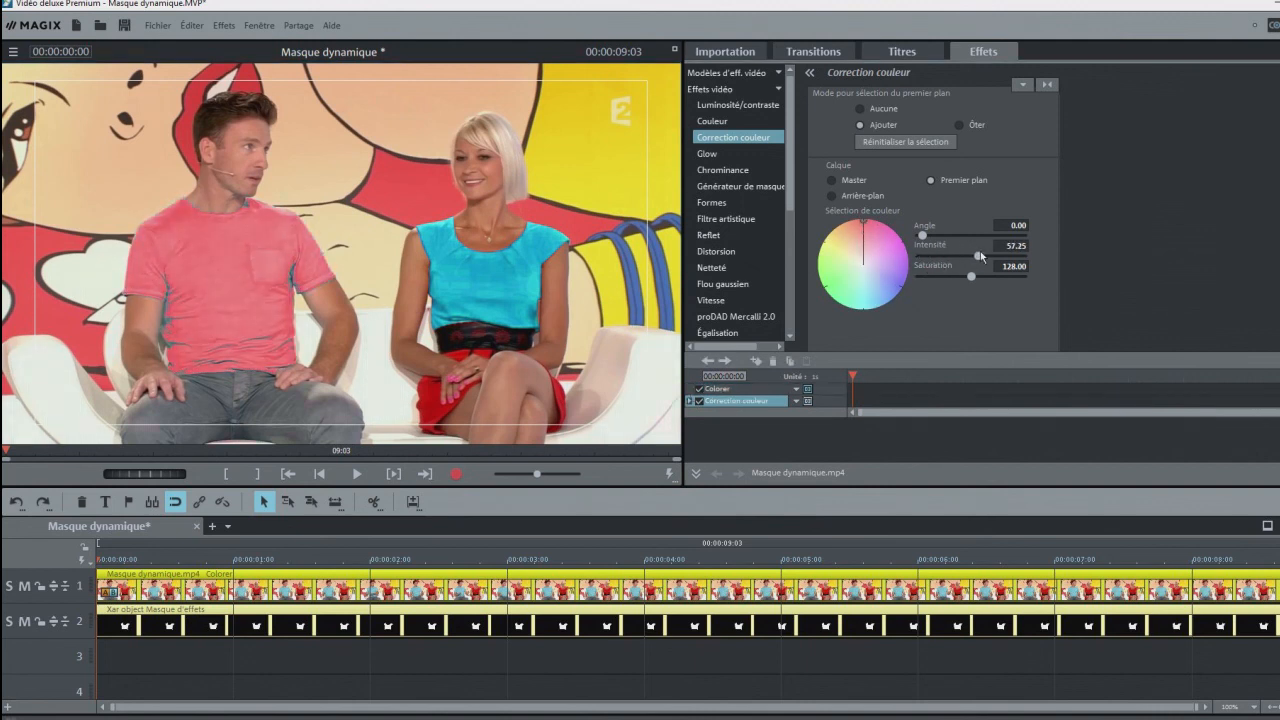
drag(923, 236, 952, 280)
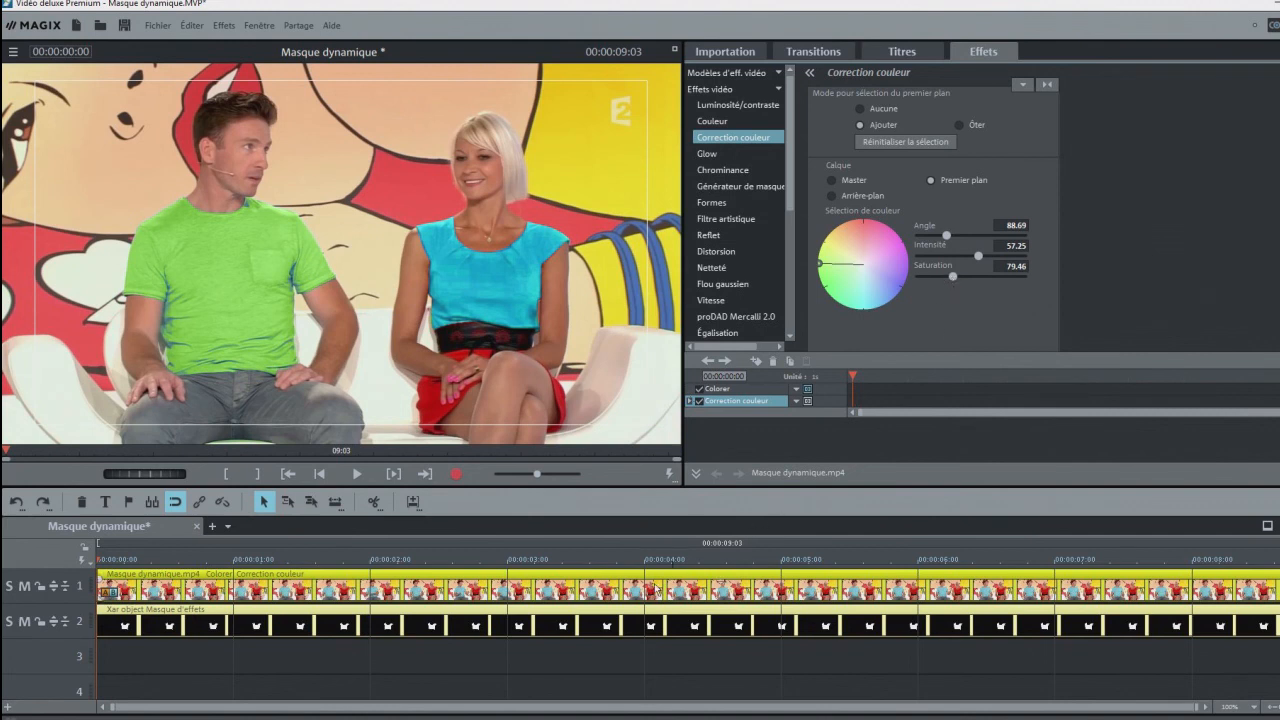
click(356, 474)
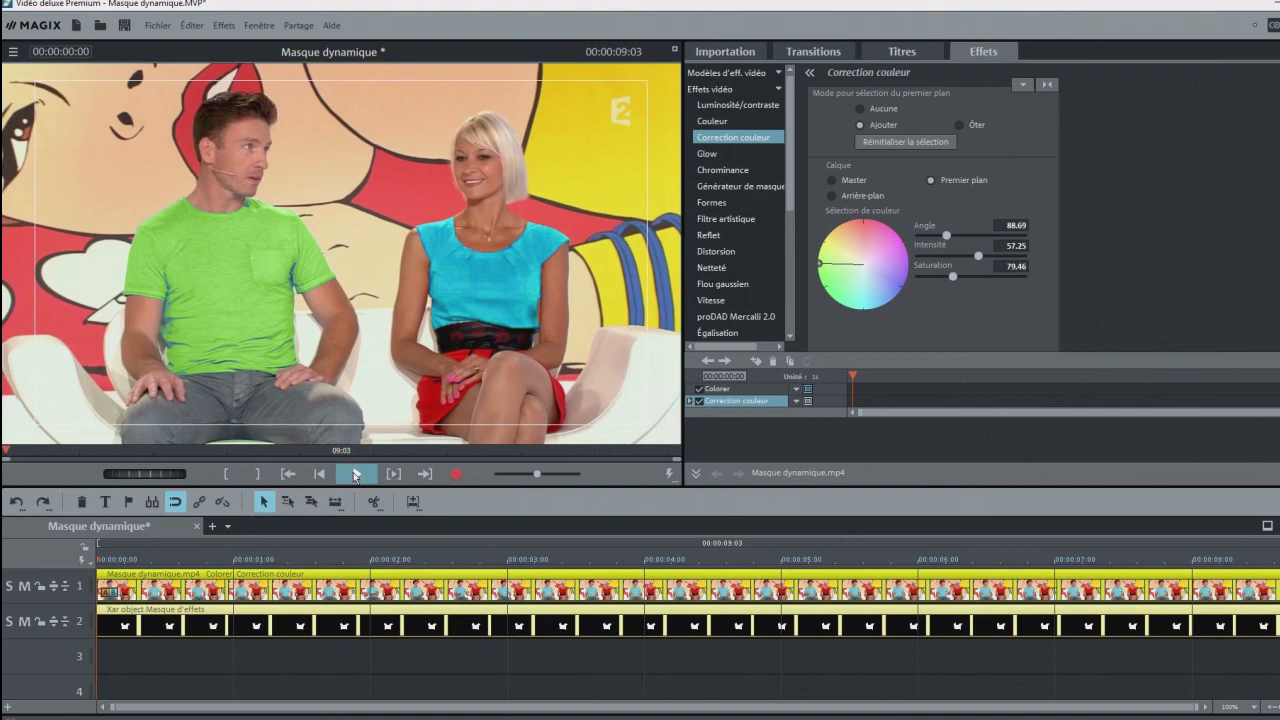